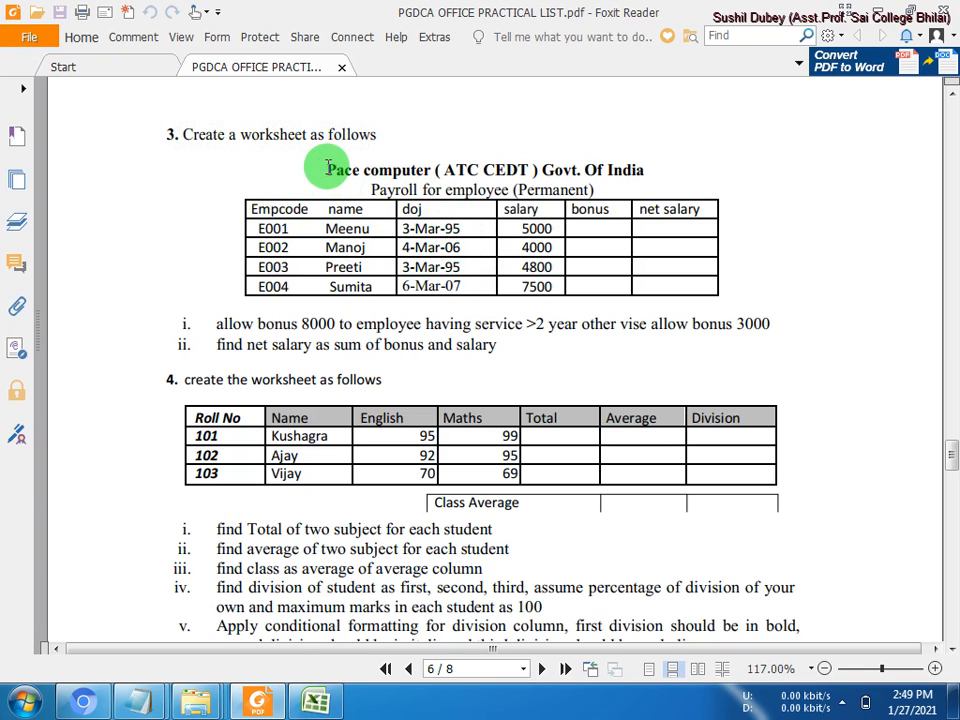
Step: Read worksheet exercise 3 in the practical list, covering its two heading lines, the bonus condition and the net salary rule
drag(327, 170, 648, 170)
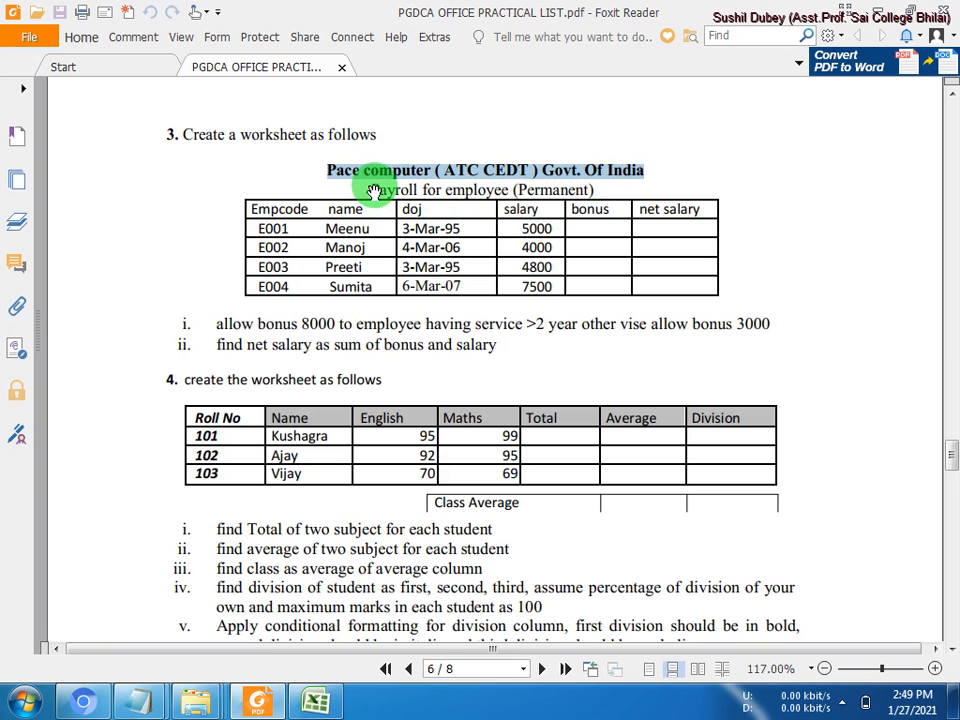
drag(373, 191, 604, 187)
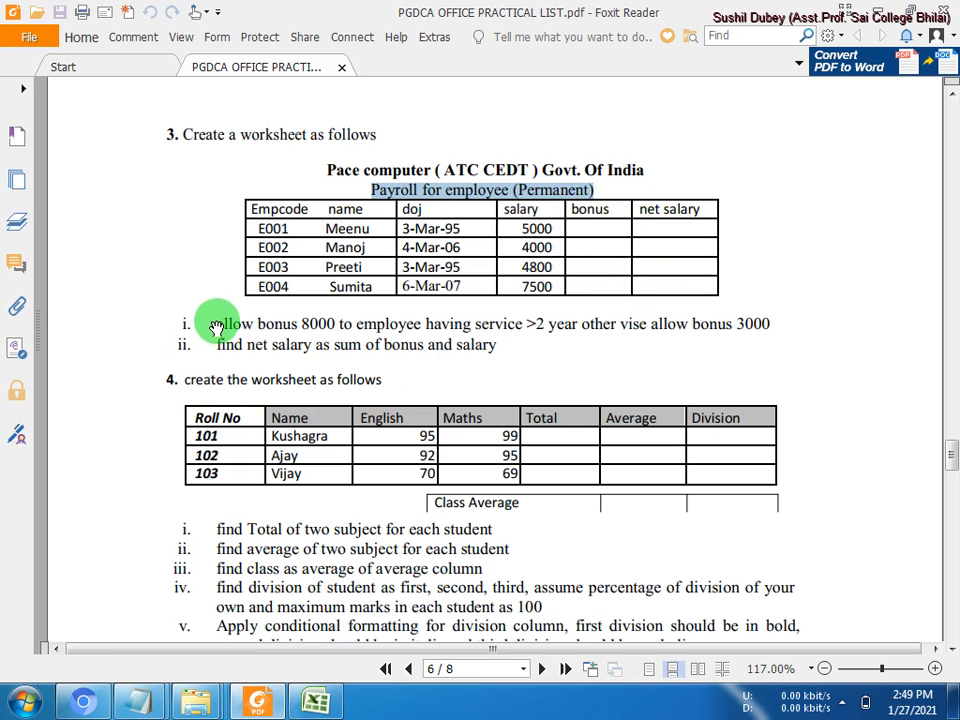
drag(214, 322, 318, 321)
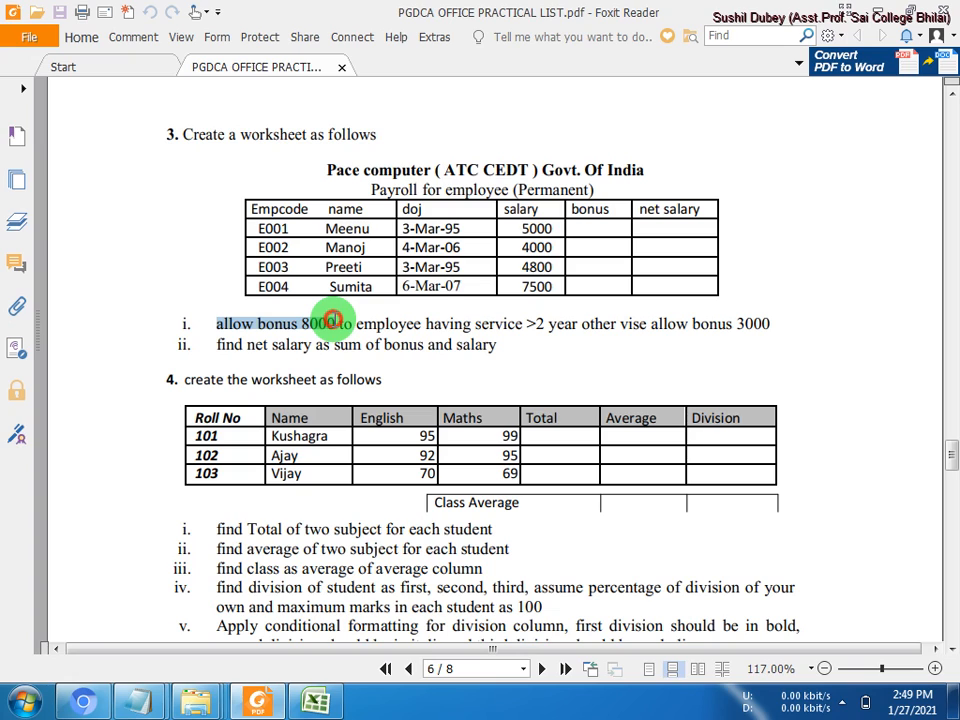
drag(333, 321, 336, 322)
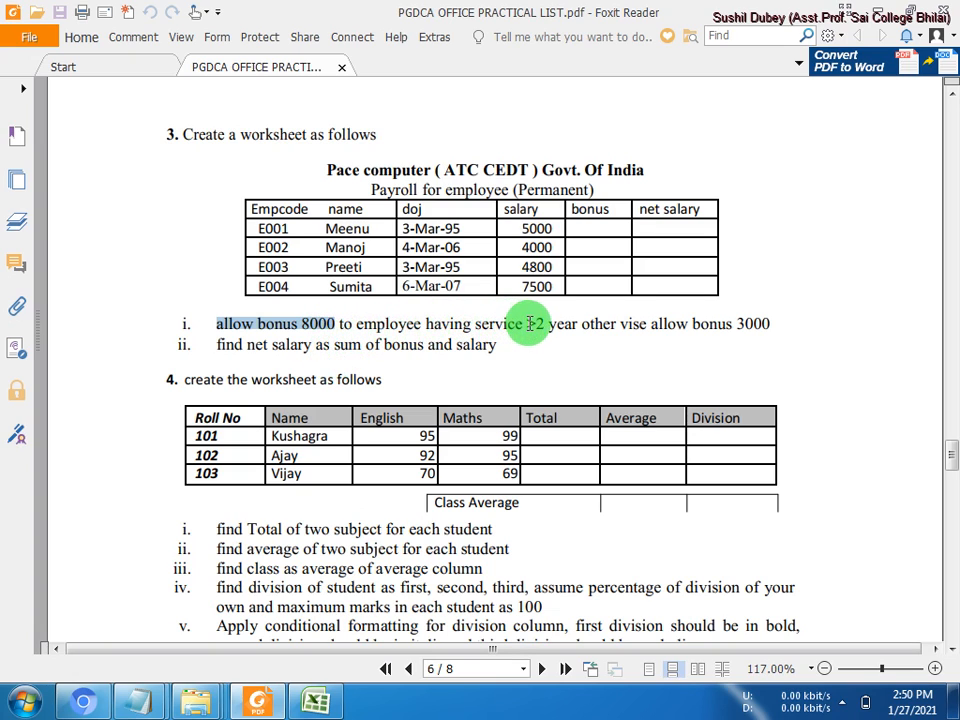
drag(527, 324, 578, 325)
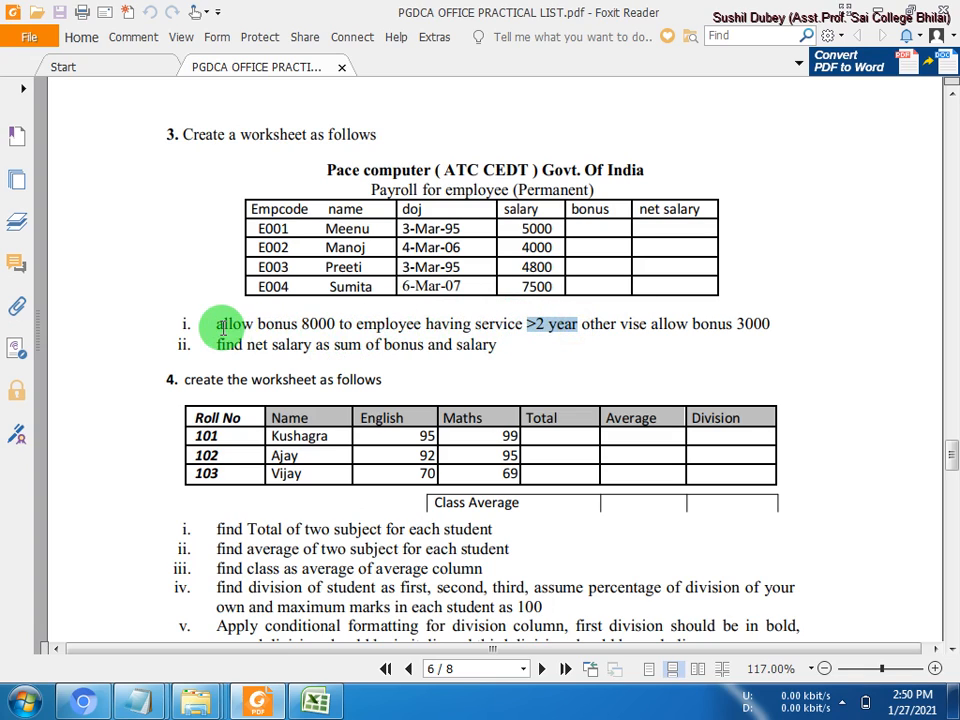
drag(218, 323, 578, 325)
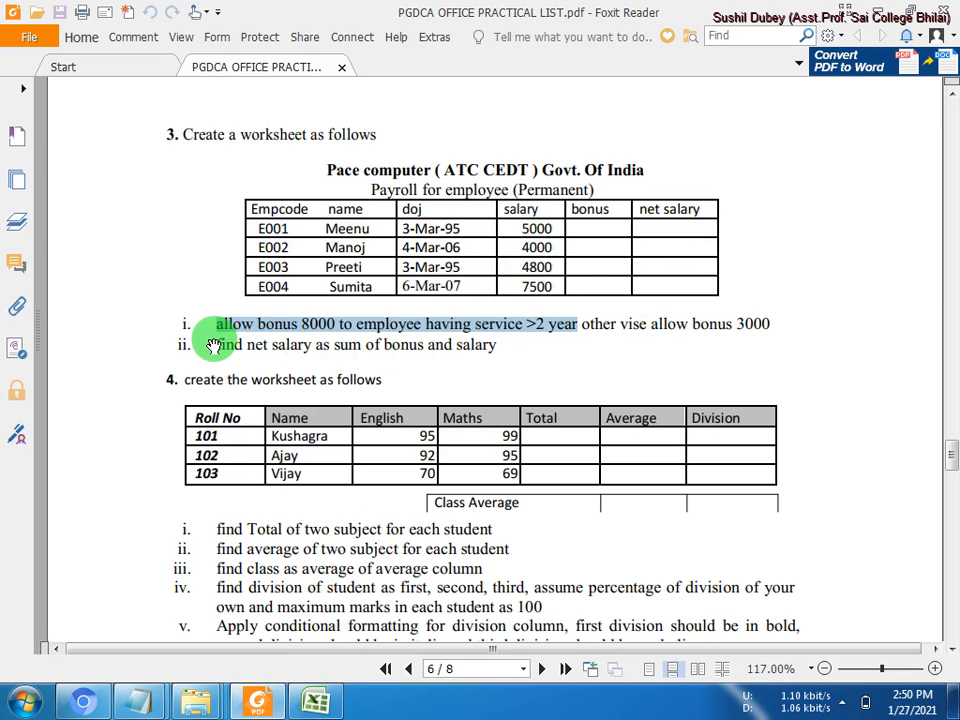
drag(262, 343, 502, 344)
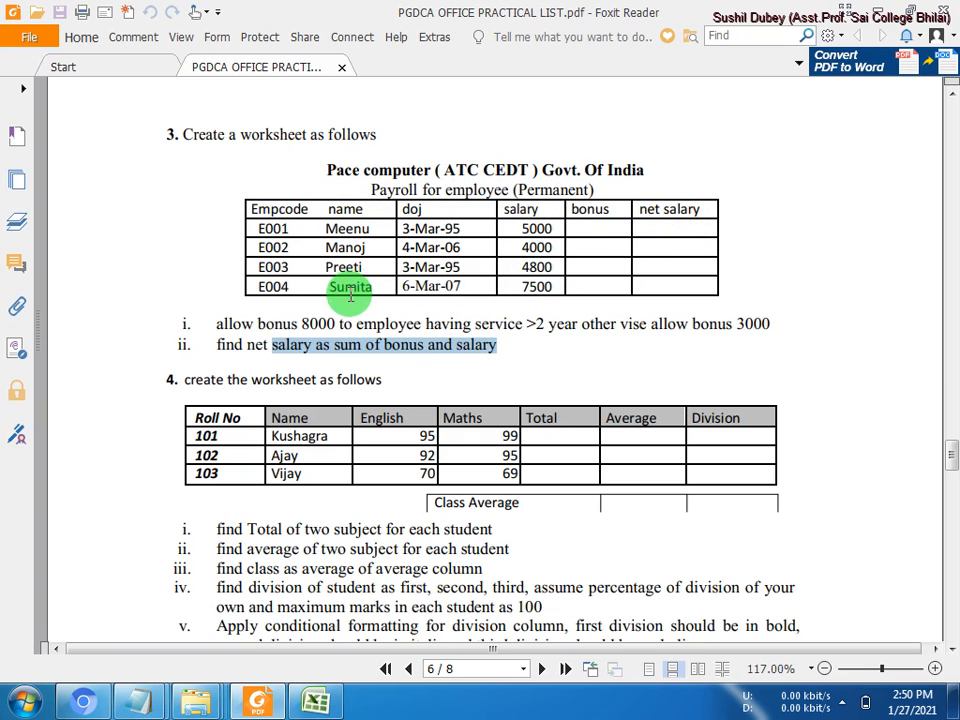
Step: Switch to the PGDCA.xlsx workbook in Excel and show its window beside the PDF exercise
click(914, 14)
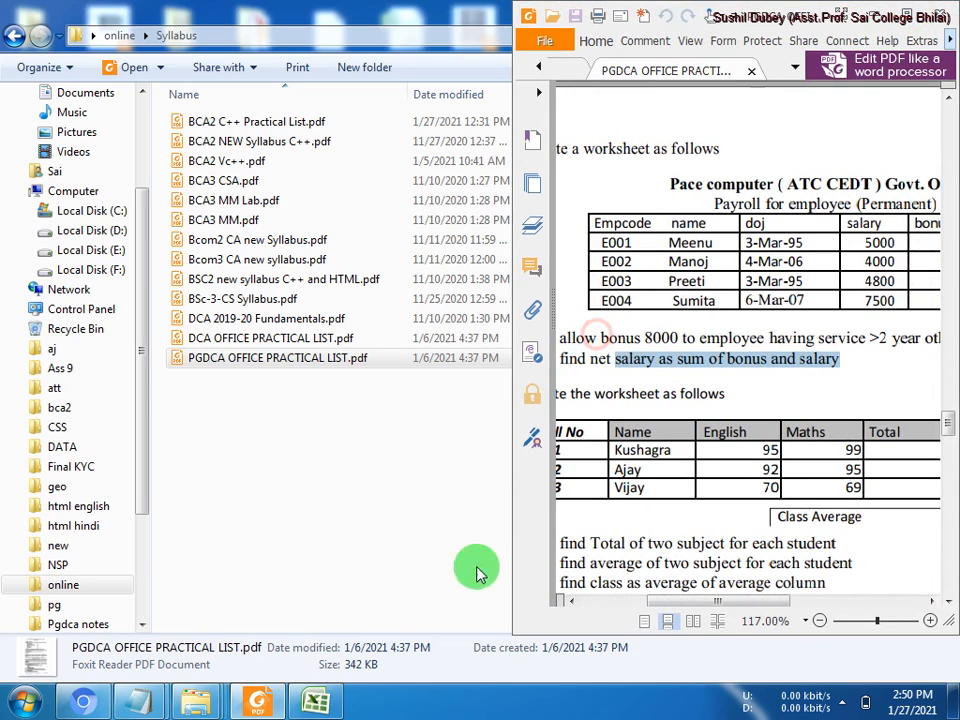
click(316, 703)
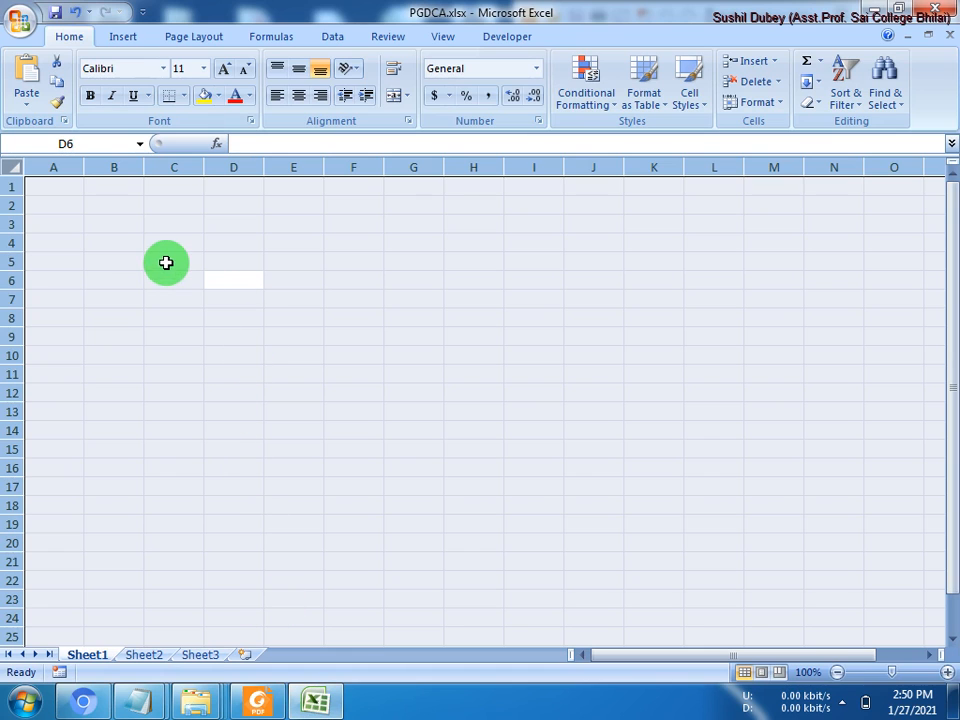
click(912, 10)
click(112, 319)
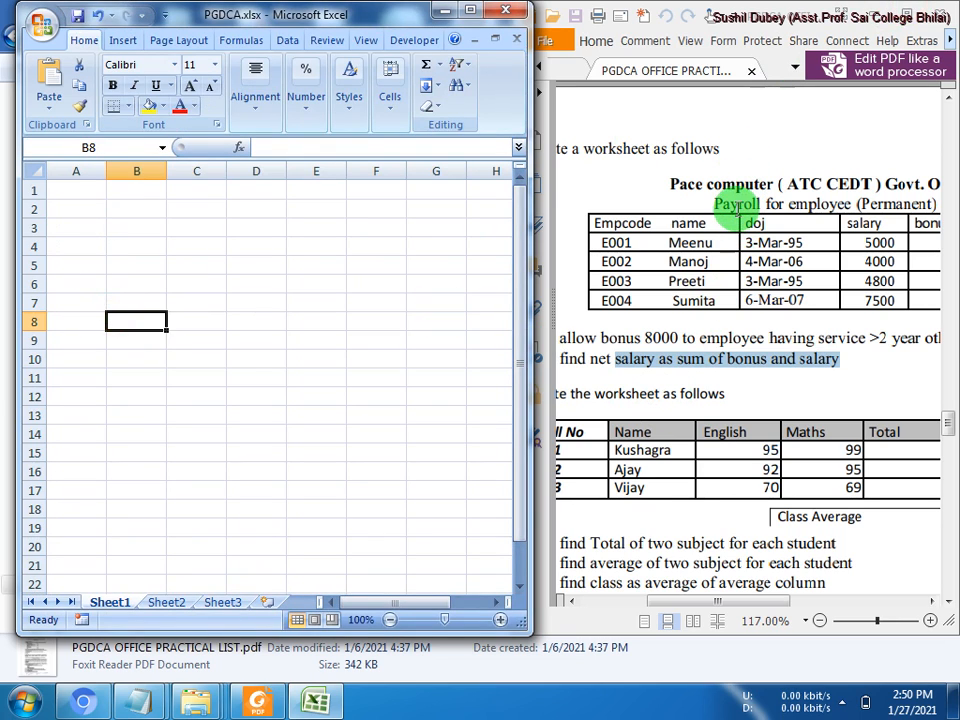
Step: Enter the headings Emp Code, Name, DOJ and Salary in cells A3 to D3
click(85, 227)
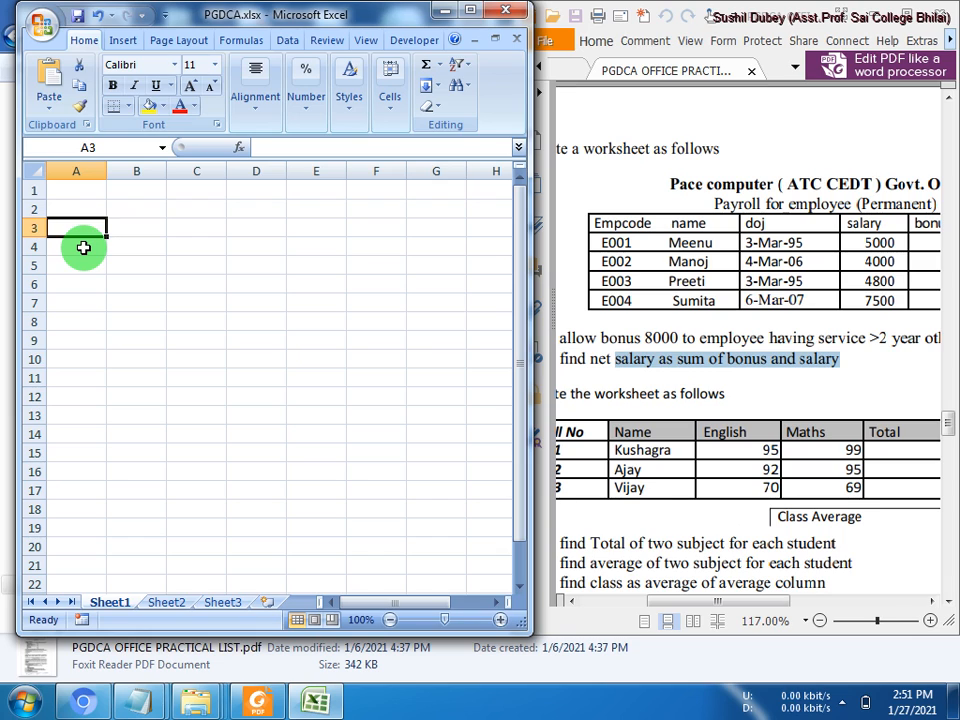
text(Emp)
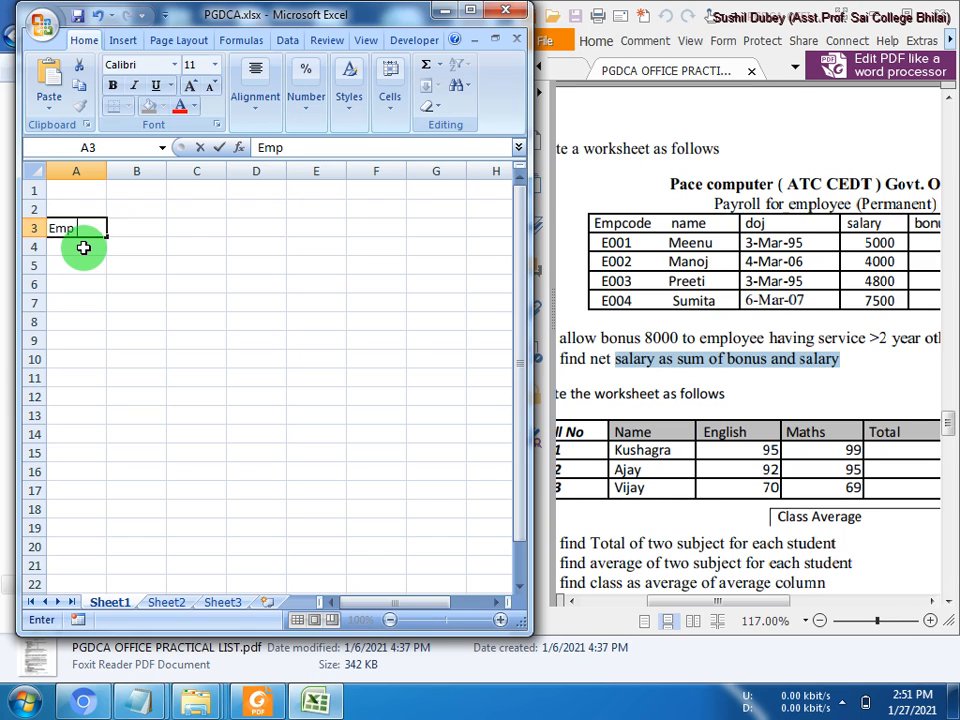
text( Code)
key(Tab)
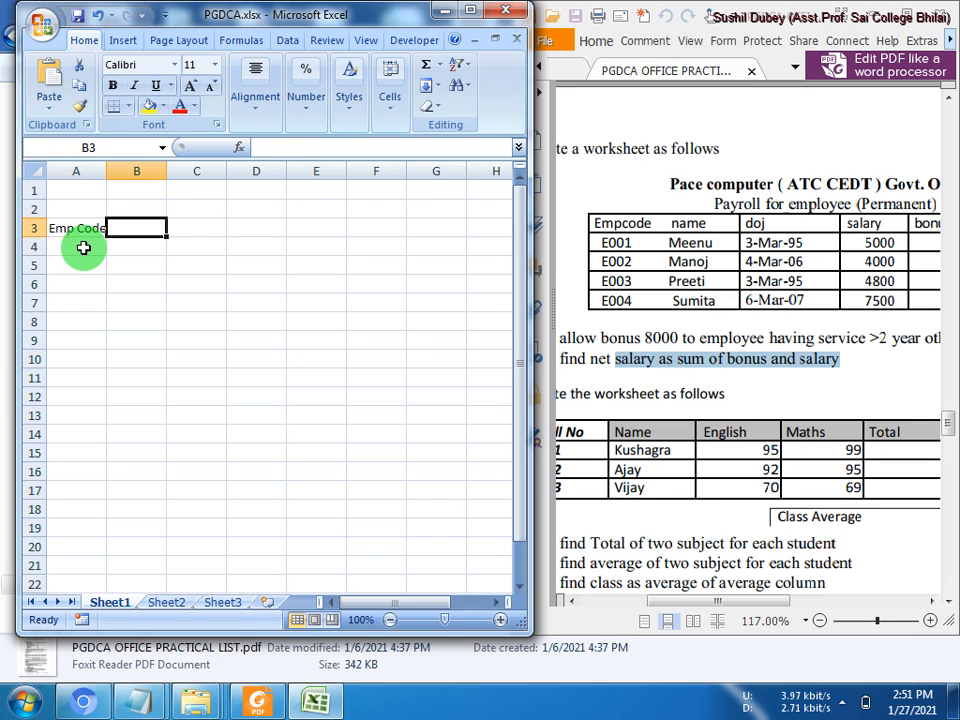
text(Name)
key(Tab)
text(D)
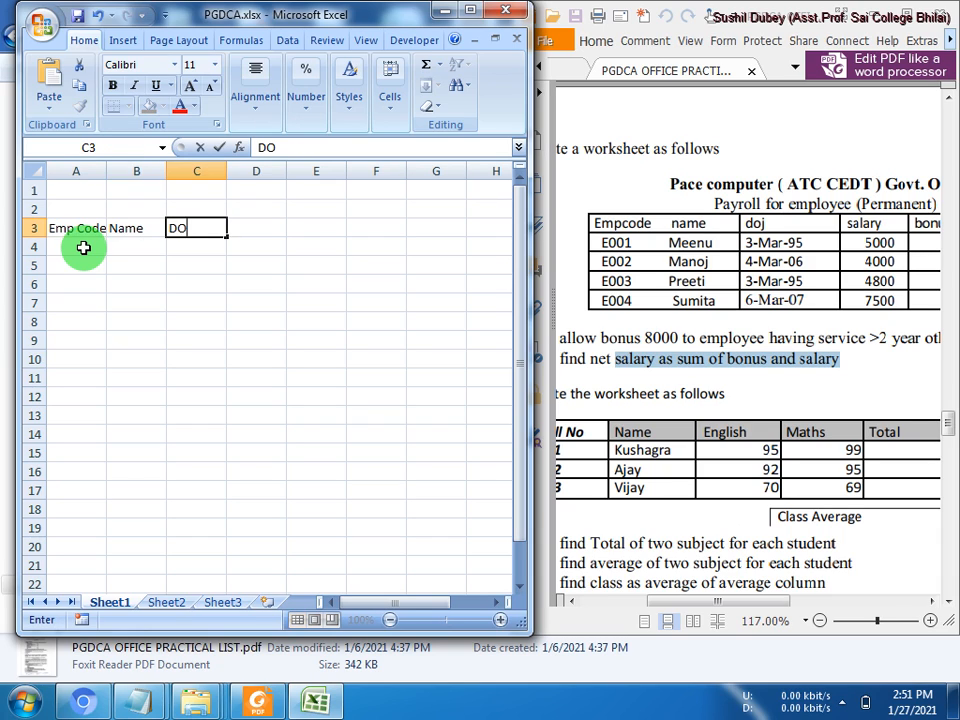
text(OJ)
key(Tab)
text(Sala)
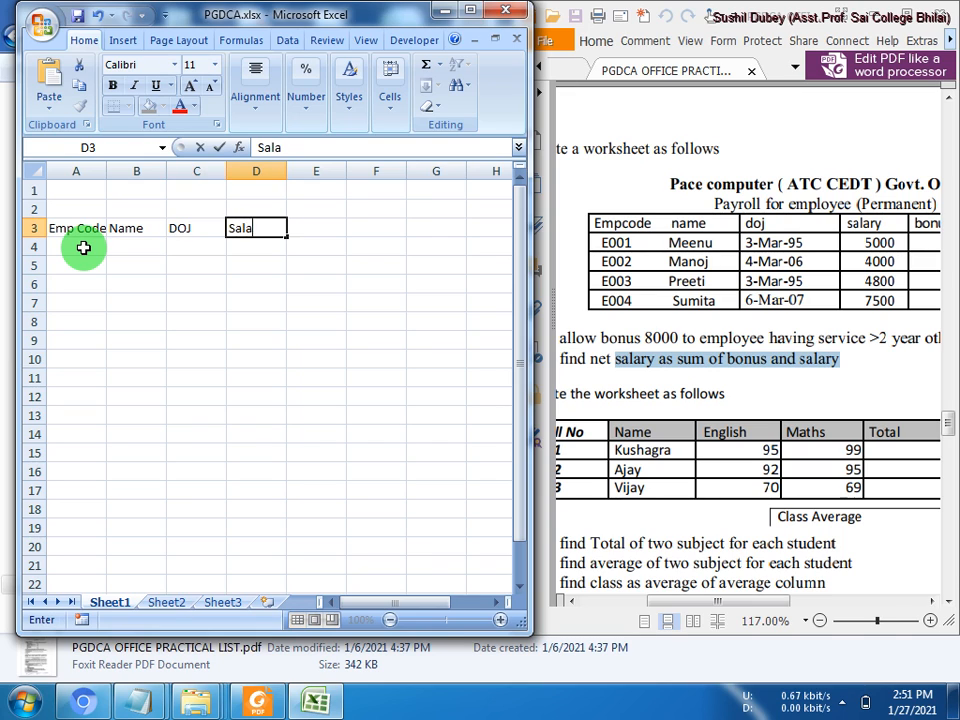
text(ry)
key(Tab)
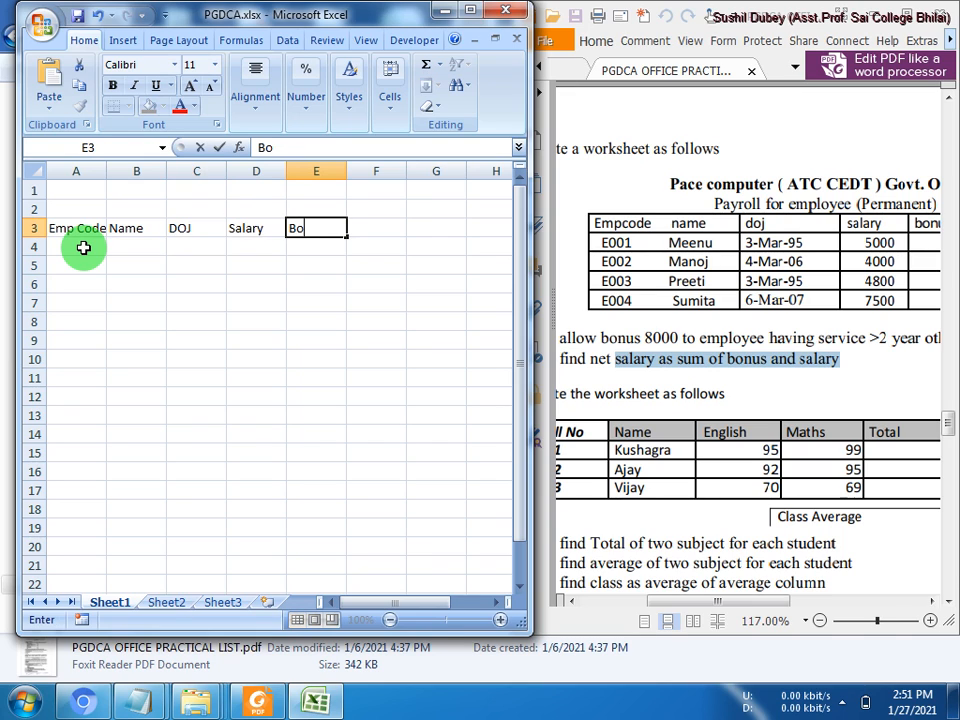
Step: Add the headings Bonus in E3 and net Salary in F3
drag(820, 258, 750, 268)
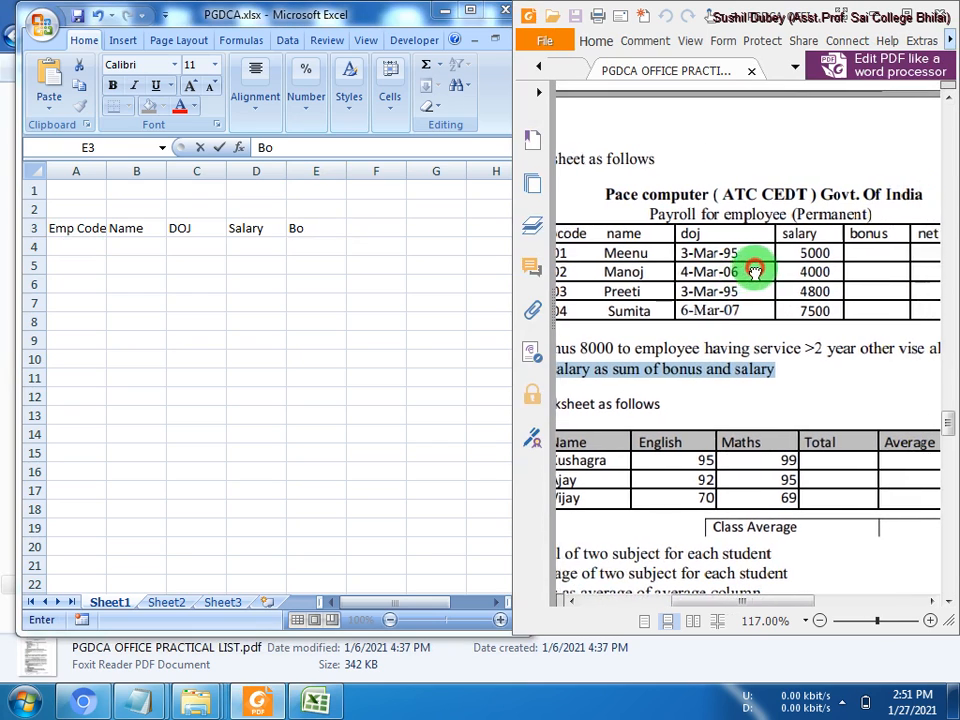
click(305, 227)
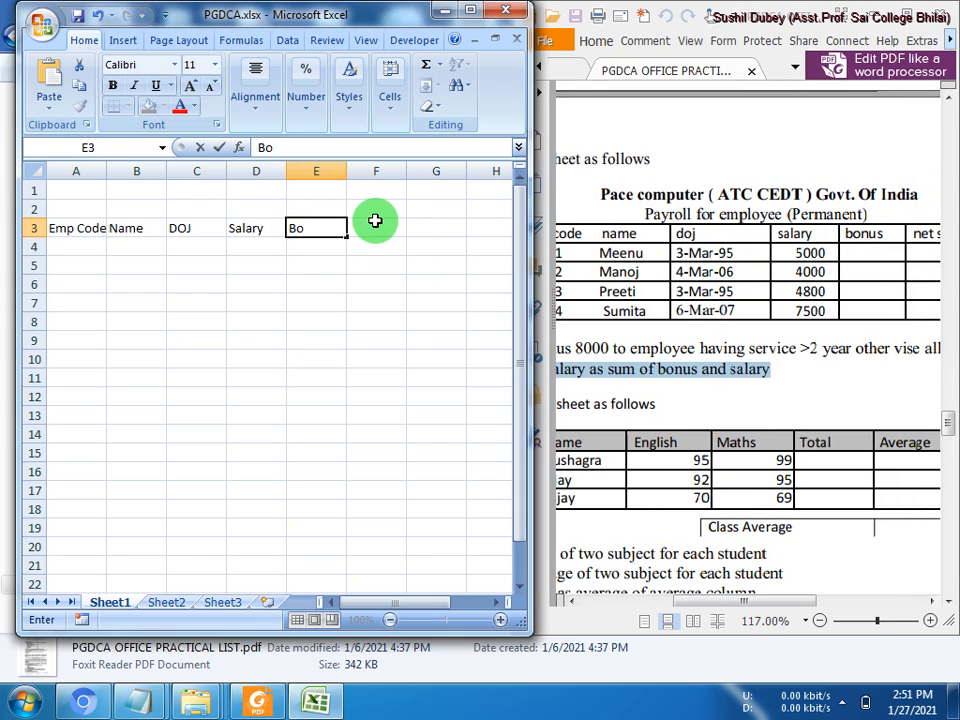
click(375, 221)
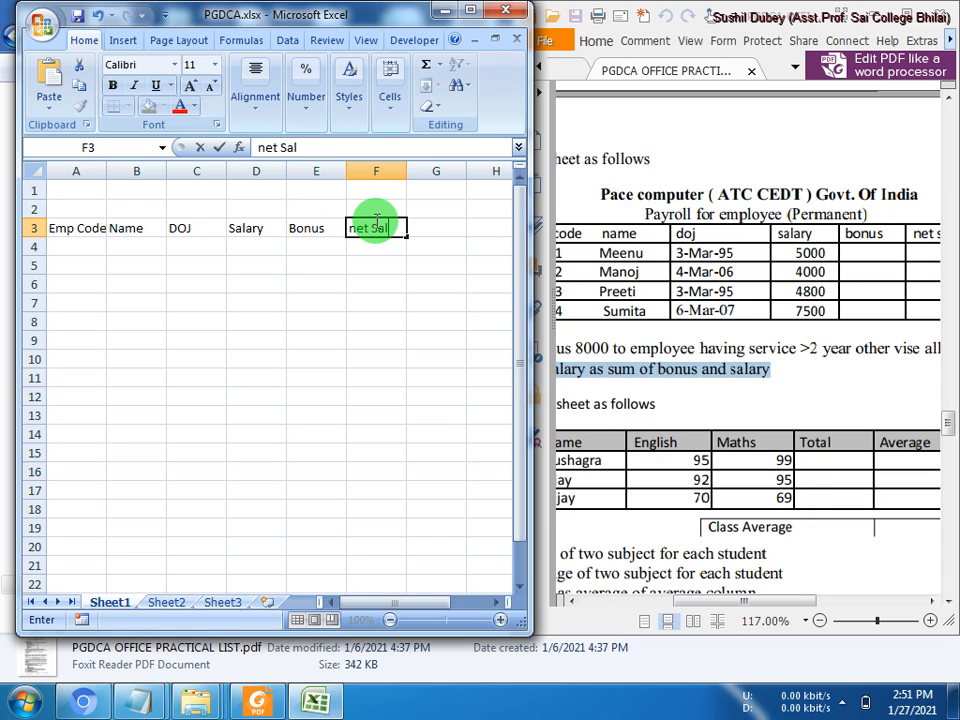
key(Return)
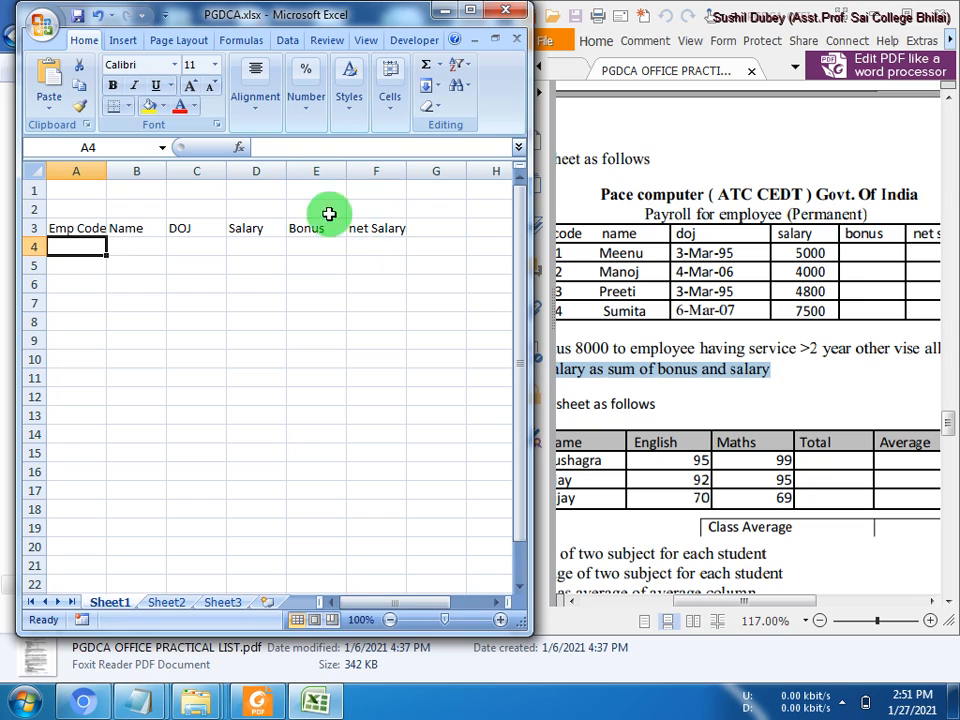
Step: Merge and centre A1:F1 and A2:F2 as two separate title rows above the headings
drag(88, 232, 372, 229)
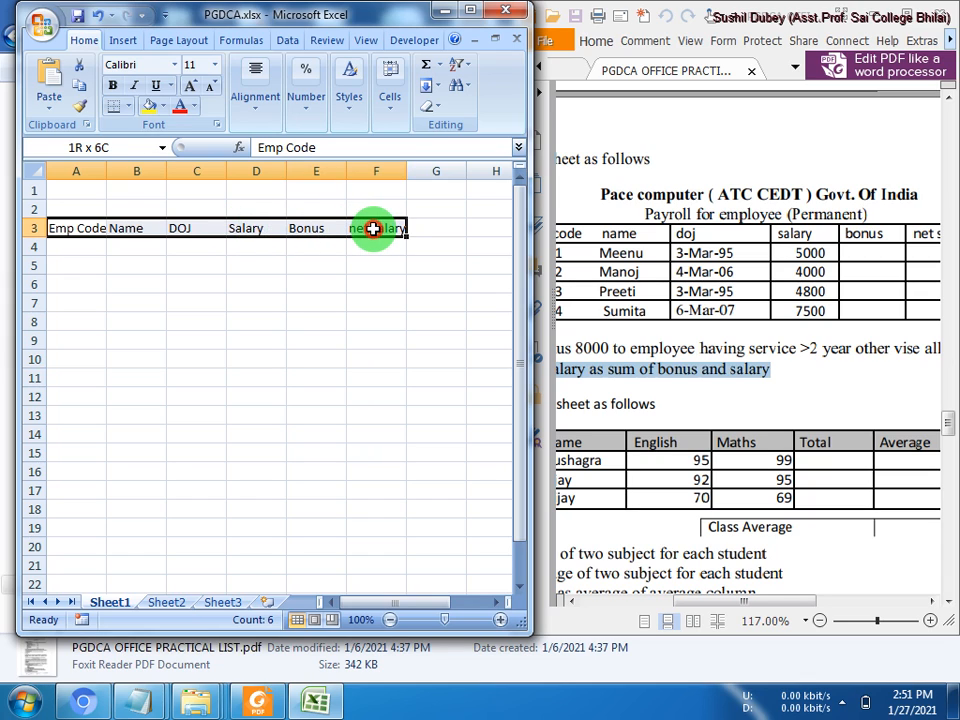
drag(75, 191, 377, 181)
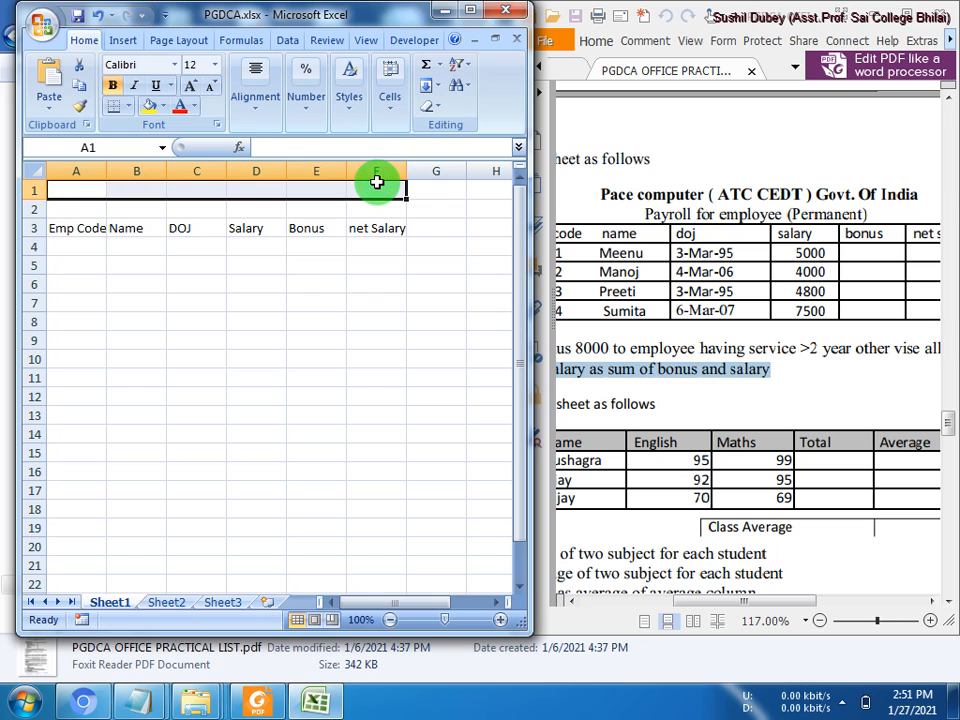
click(470, 11)
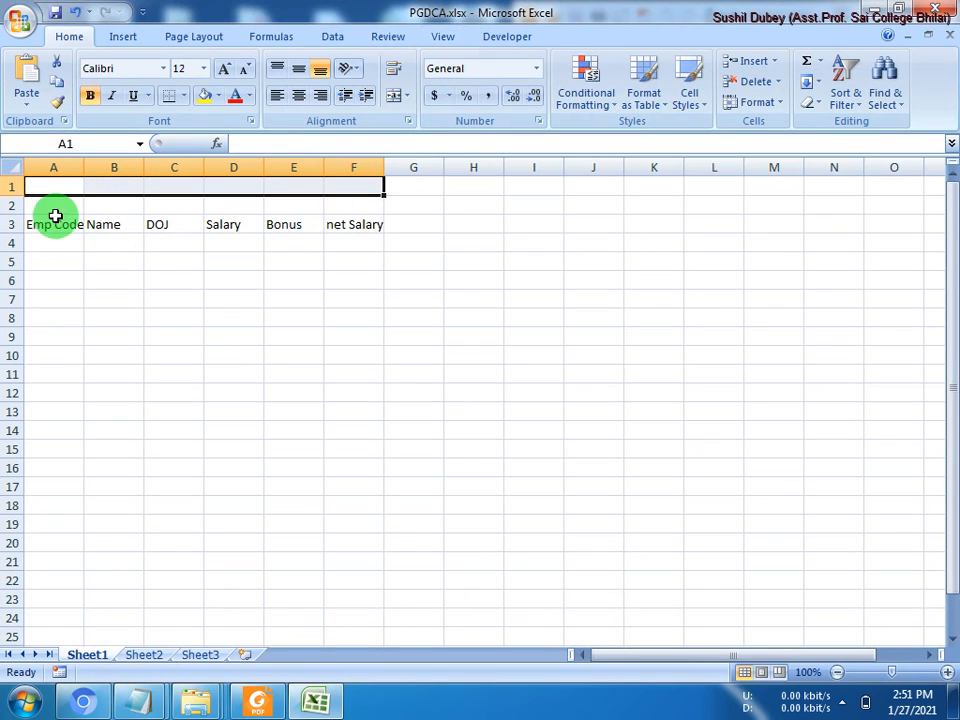
click(394, 96)
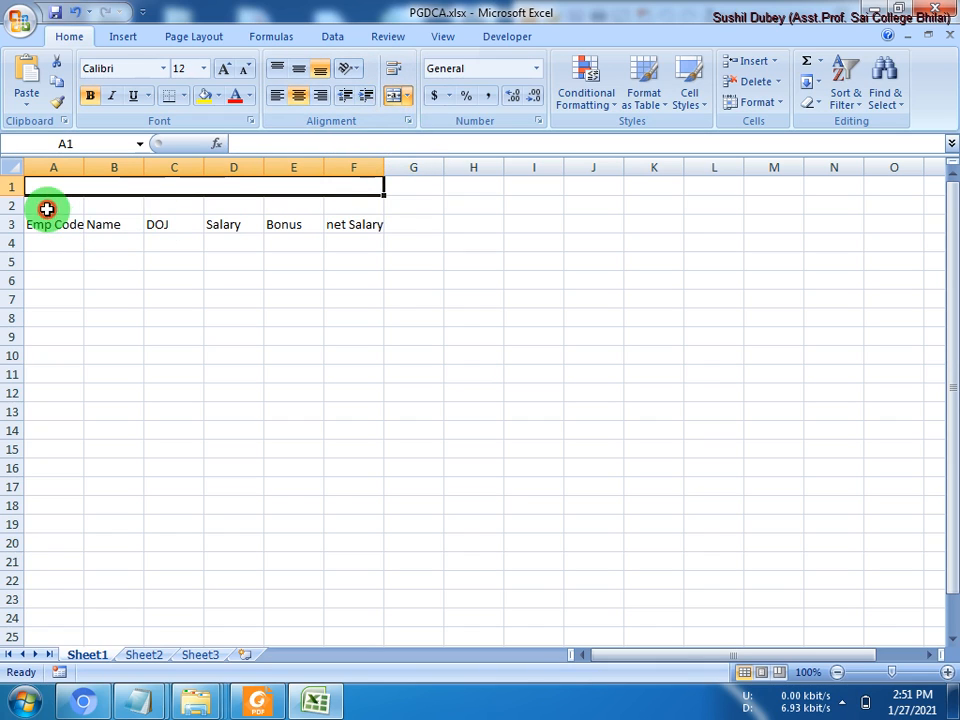
drag(46, 208, 336, 199)
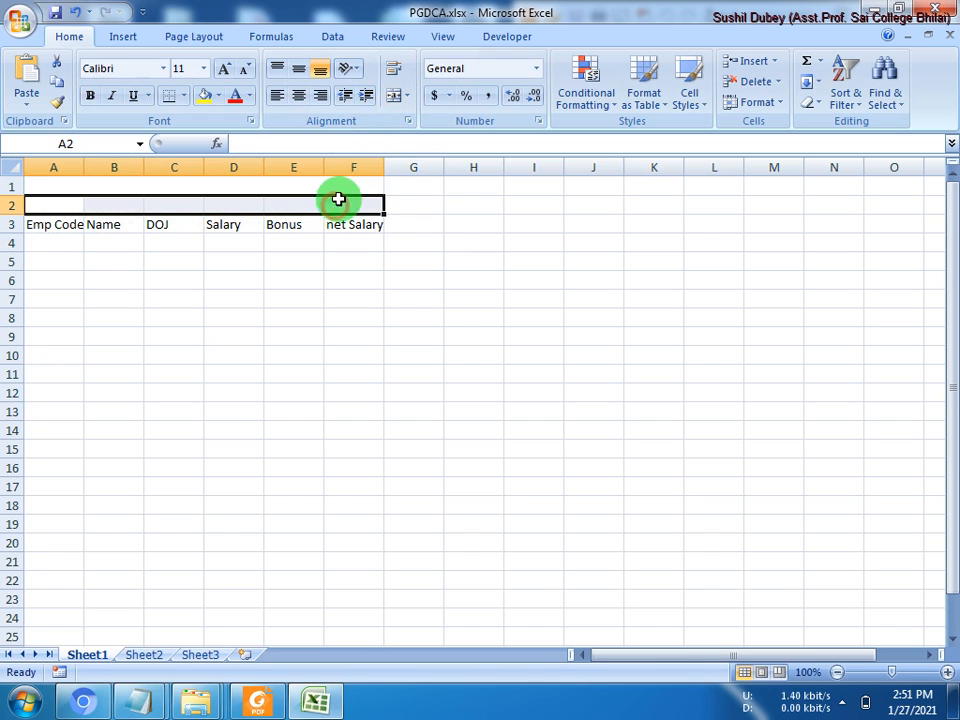
click(390, 100)
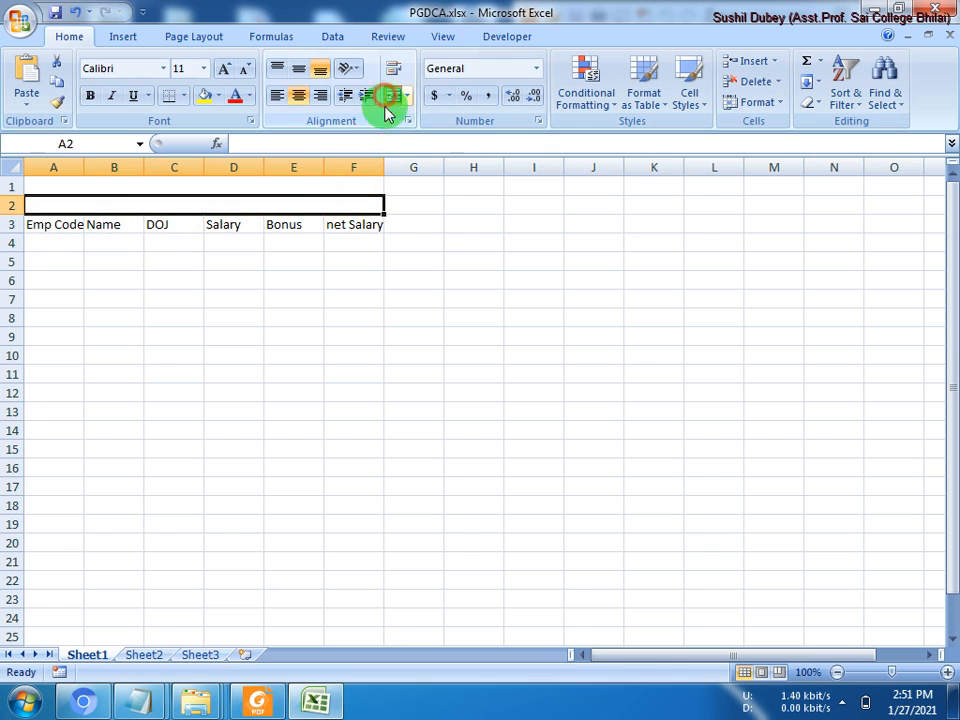
Step: Widen the Emp Code, Name and DOJ columns, making the Name column the widest
click(946, 674)
click(946, 674)
click(946, 674)
click(946, 674)
click(946, 674)
click(946, 674)
click(91, 229)
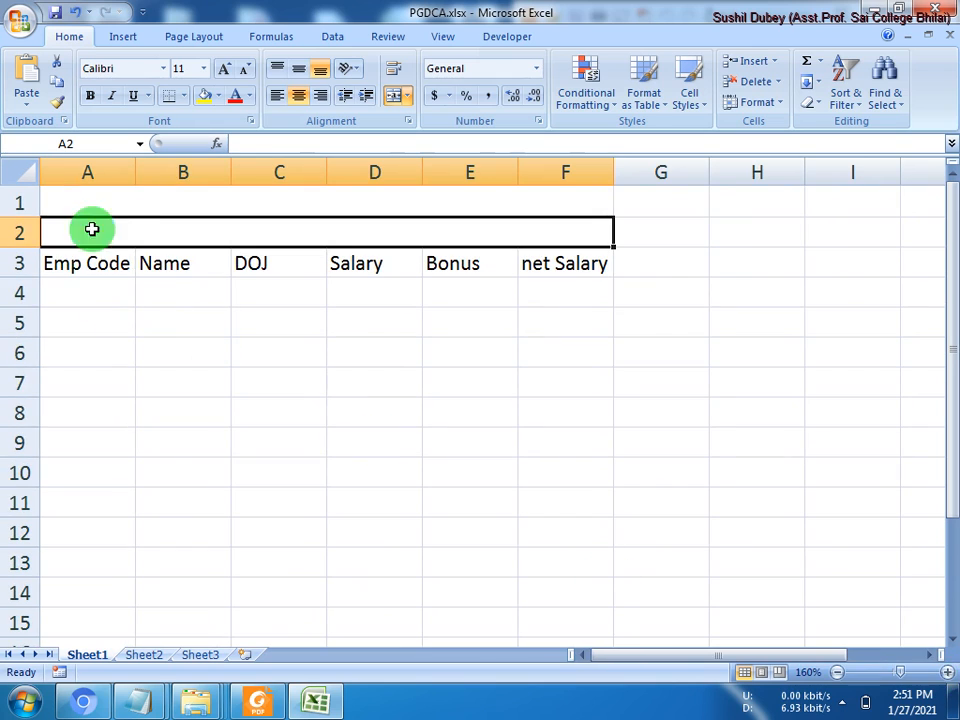
drag(134, 167, 176, 167)
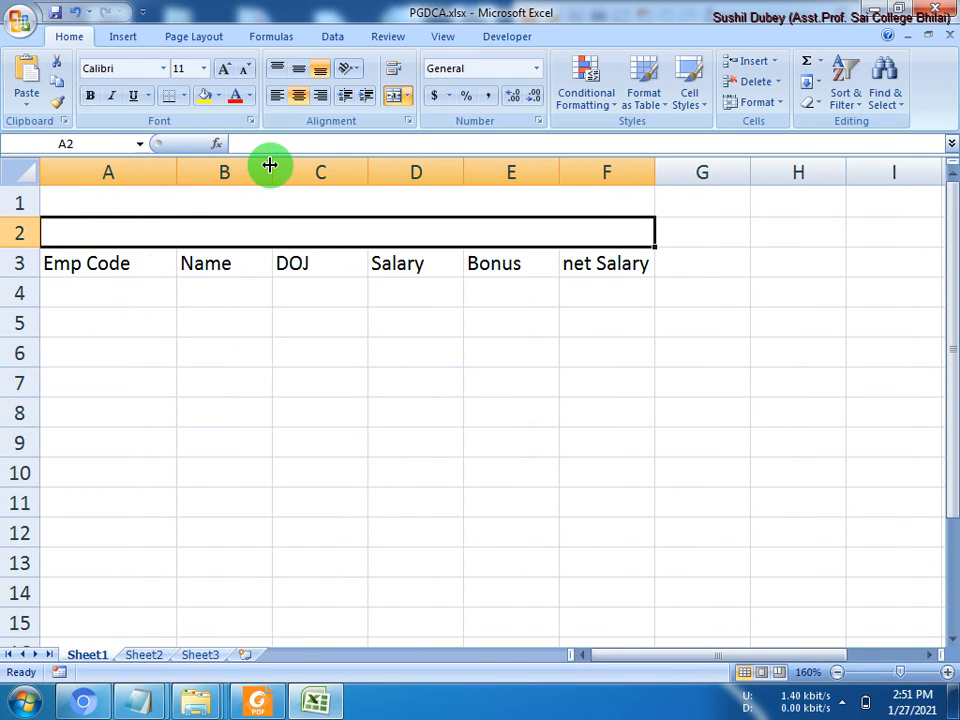
drag(269, 165, 396, 172)
click(490, 175)
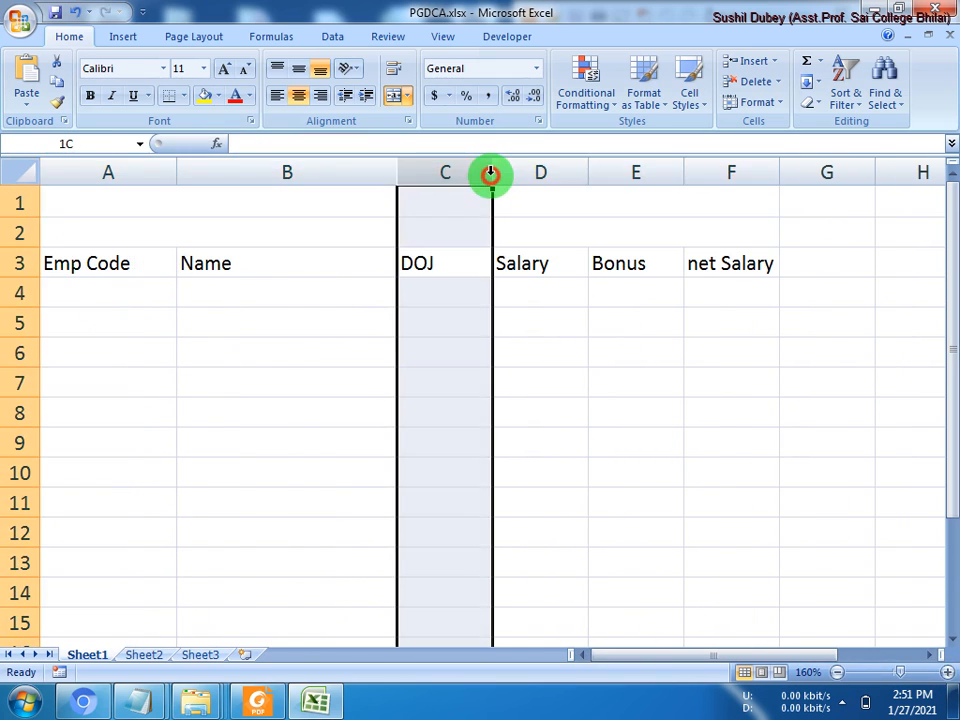
drag(490, 175, 542, 177)
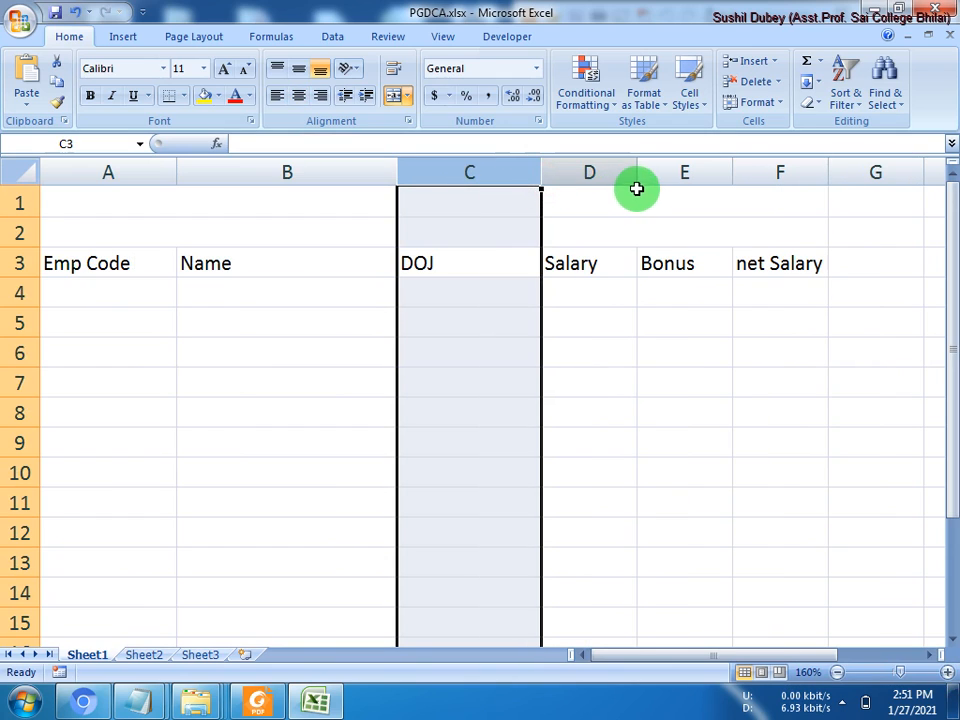
Step: Widen the Salary, Bonus and DOJ columns, and slightly narrow the Name and Emp Code columns
drag(636, 189, 671, 174)
drag(770, 176, 818, 172)
drag(540, 174, 586, 176)
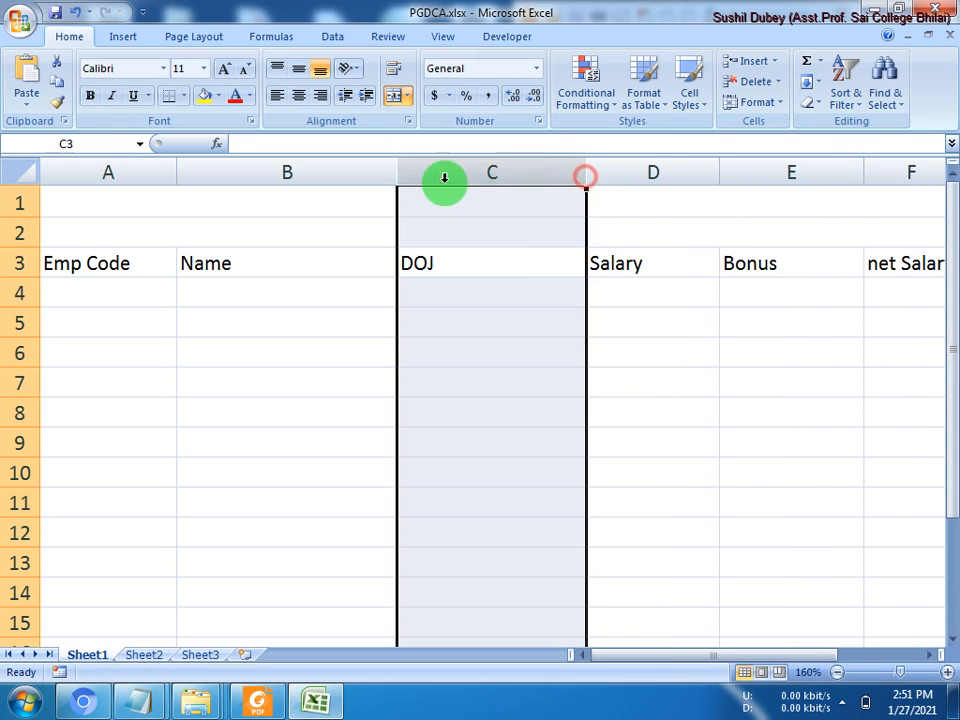
drag(396, 176, 358, 174)
drag(176, 174, 154, 174)
Step: Place the workbook window beside the PDF and enter the title "Pace Computer (ATC CEDT) Gov. Of India" in merged cell A1
drag(852, 197, 163, 210)
double_click(672, 10)
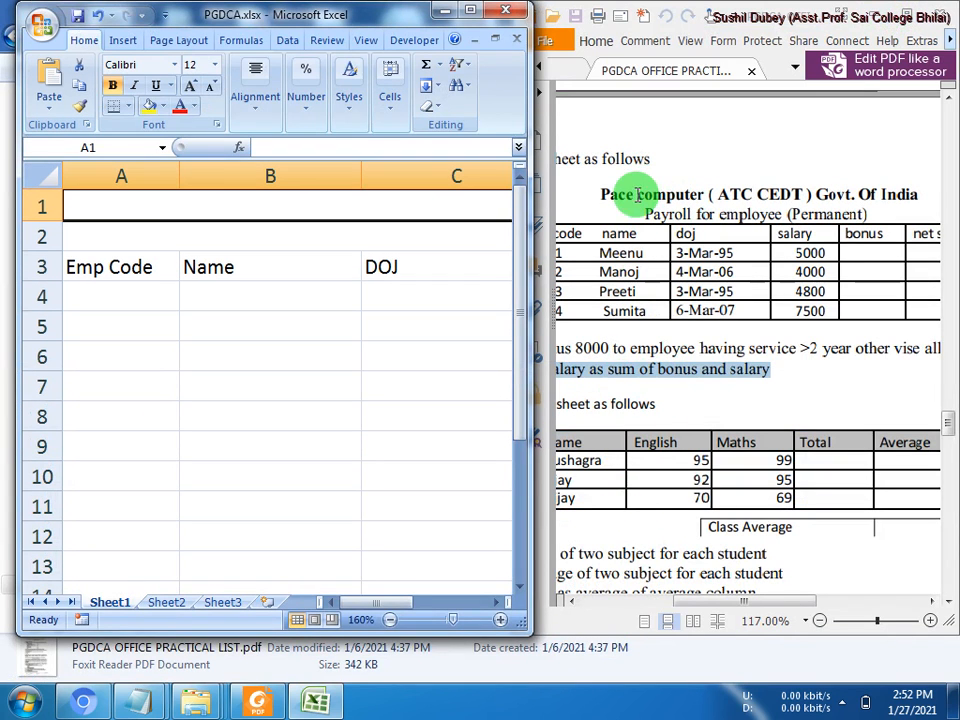
text(Pace C)
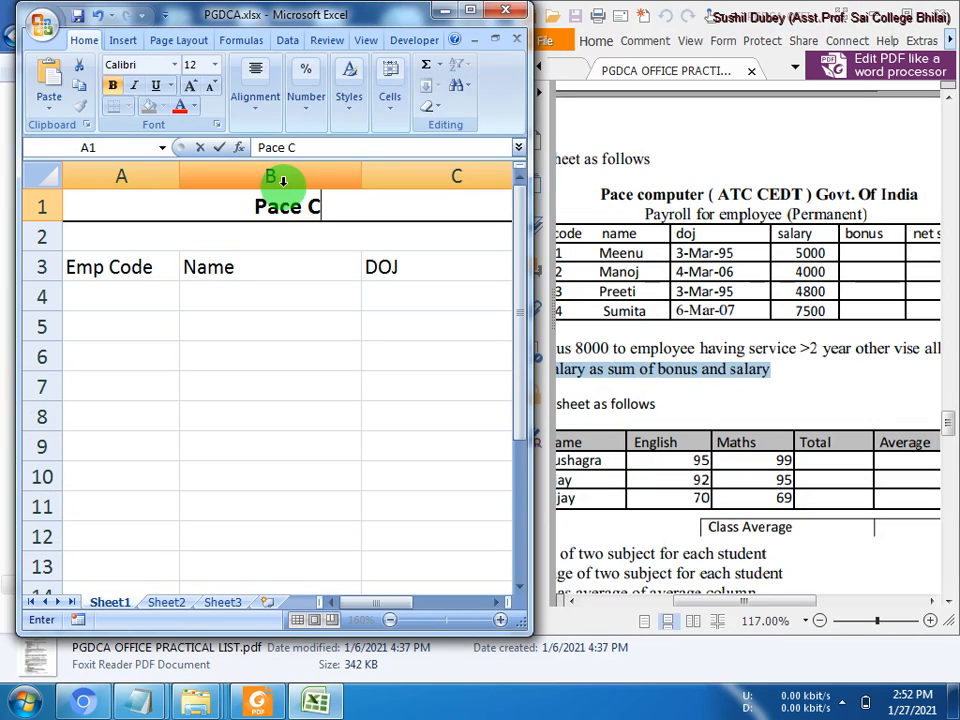
text(omputer)
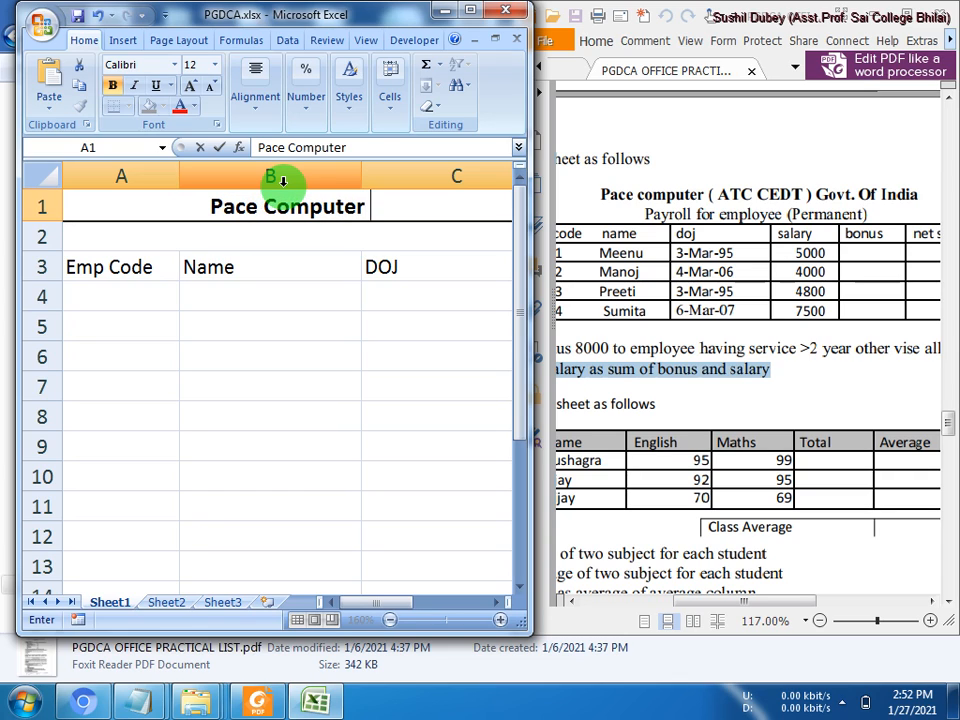
text( (A)
key(BackSpace)
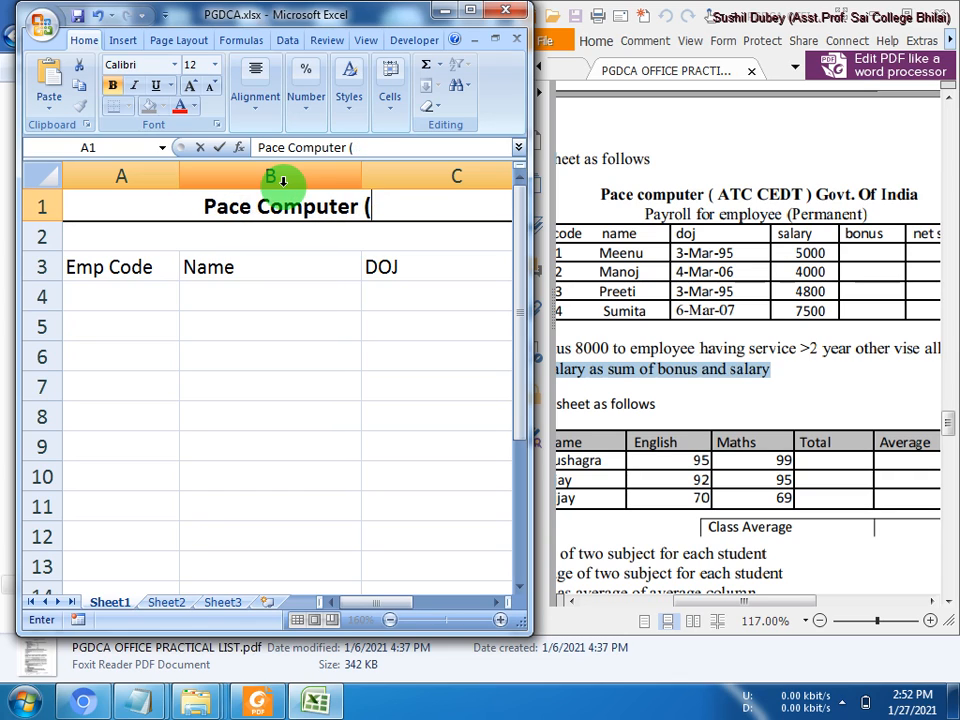
text(ATC)
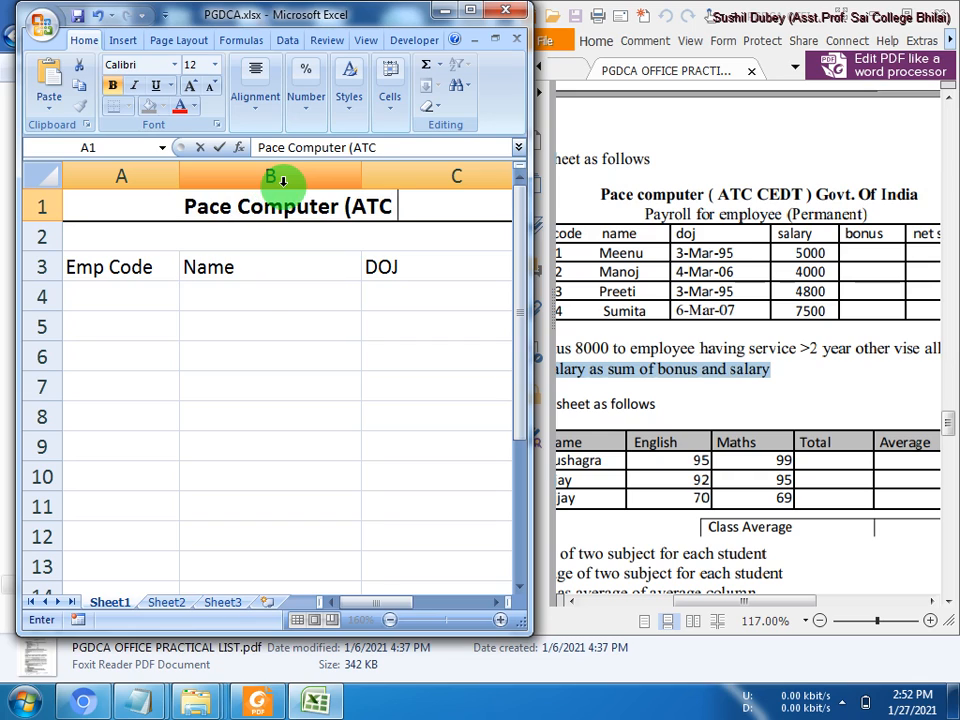
text( CEDT))
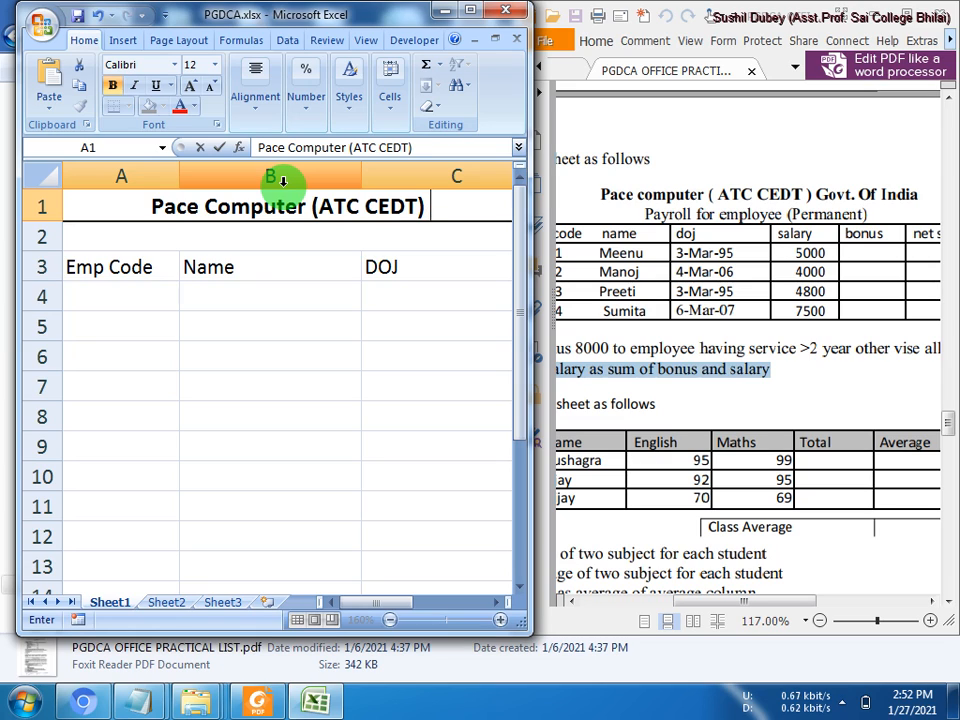
text( g)
key(BackSpace)
text(G)
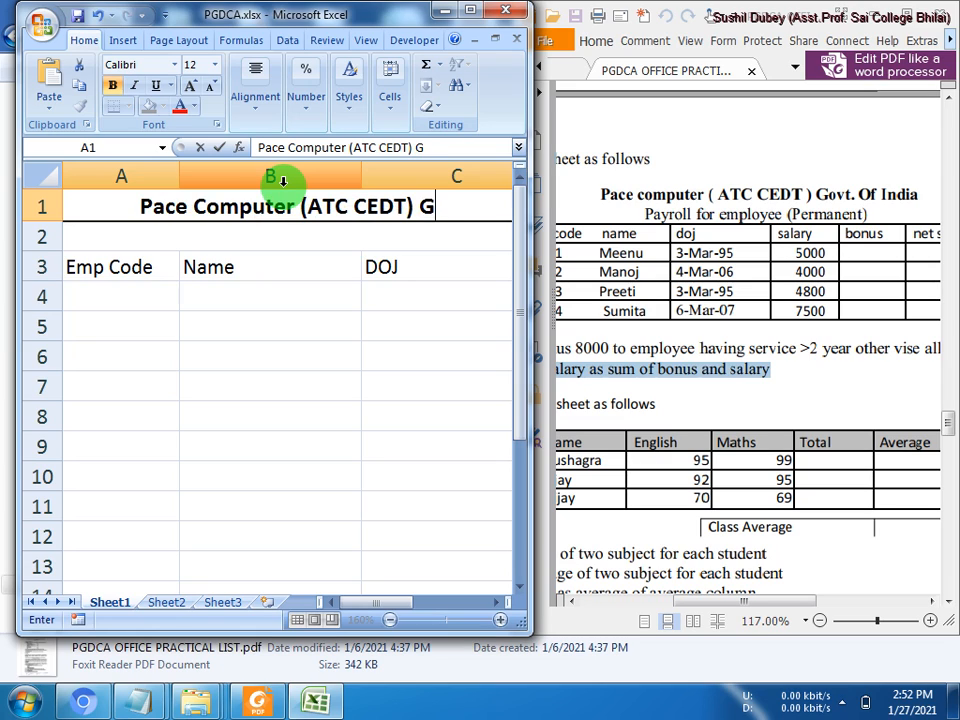
text(ov. Of)
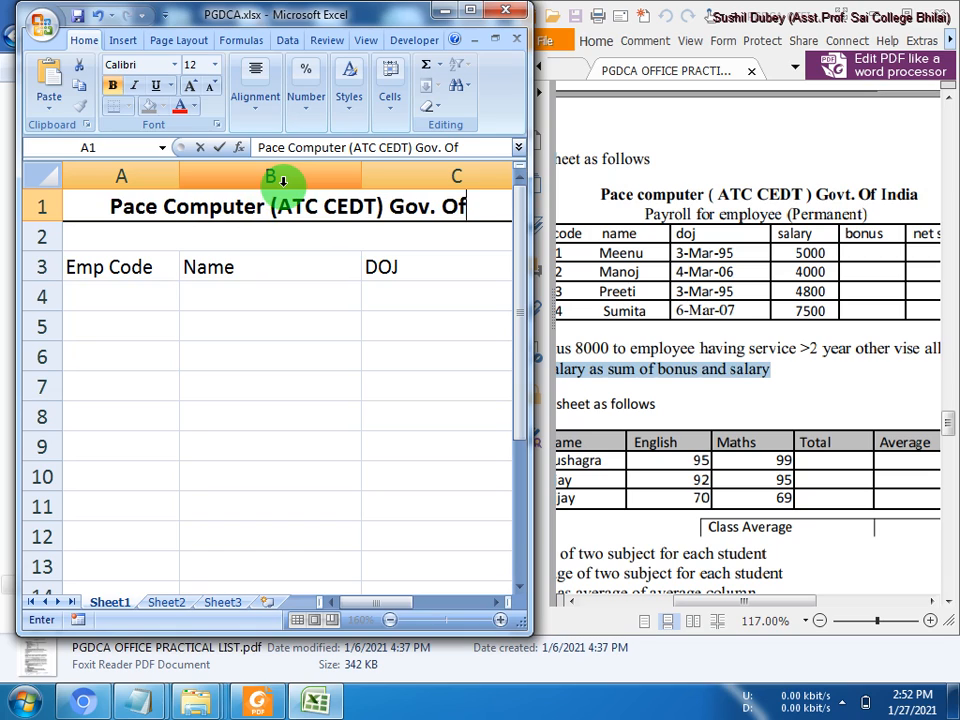
text( India)
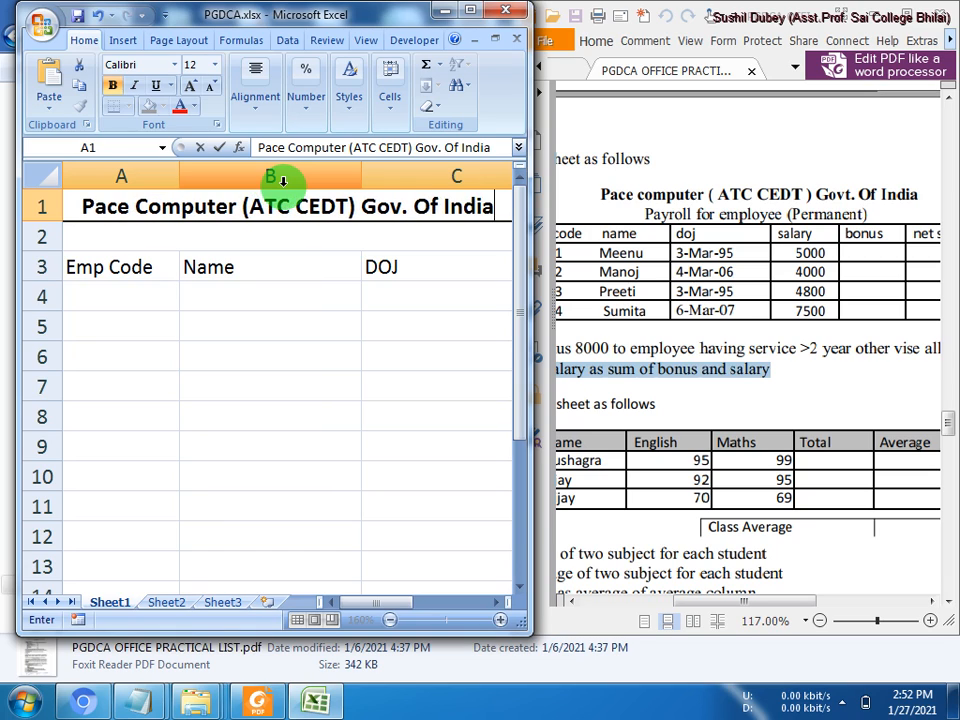
key(Tab)
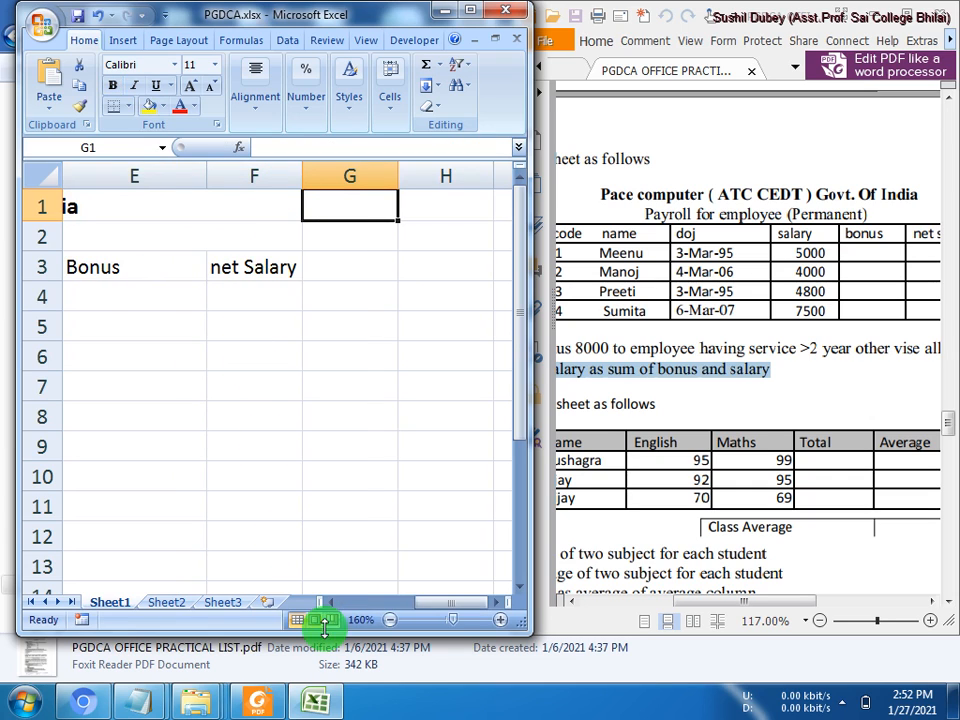
Step: Enter the subtitle "Payroll for employee (Permanent)" in merged cell A2
drag(448, 603, 350, 605)
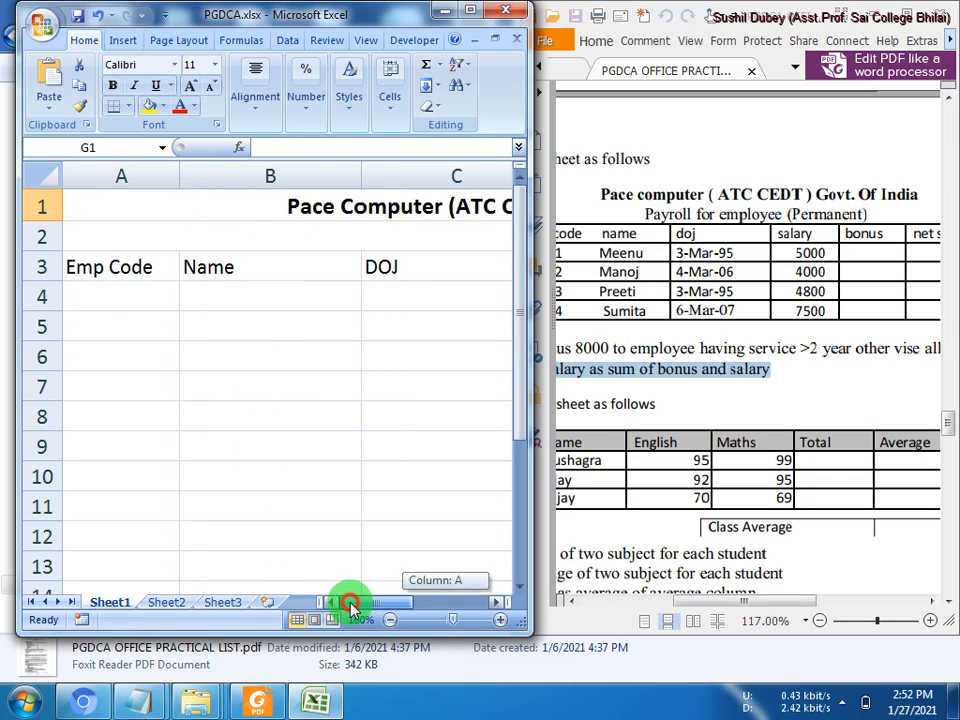
click(313, 254)
click(313, 234)
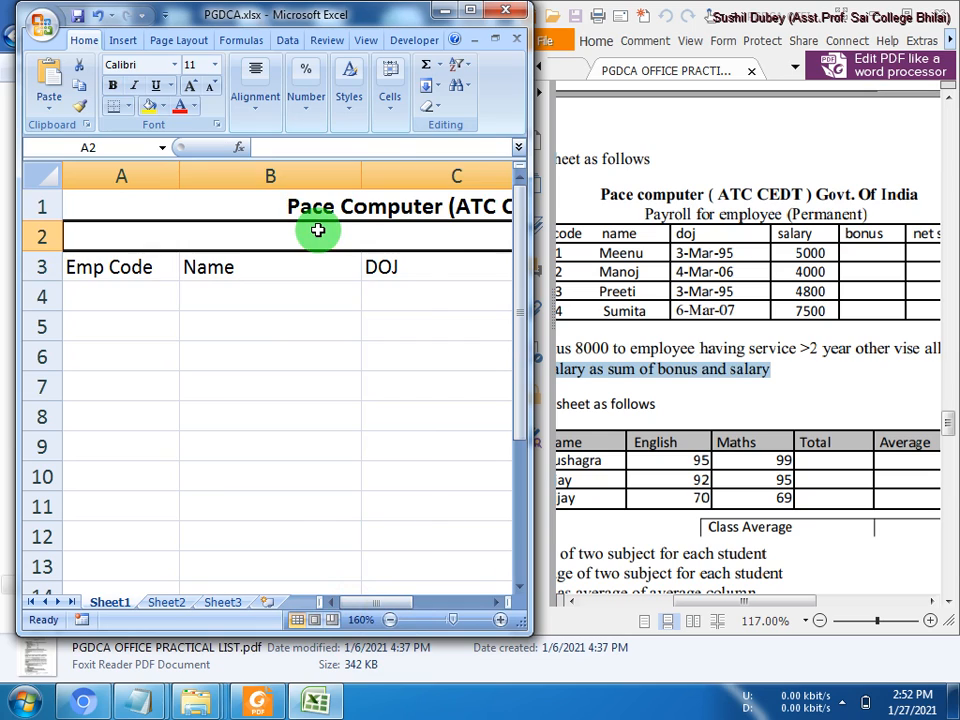
text(Payroll fo)
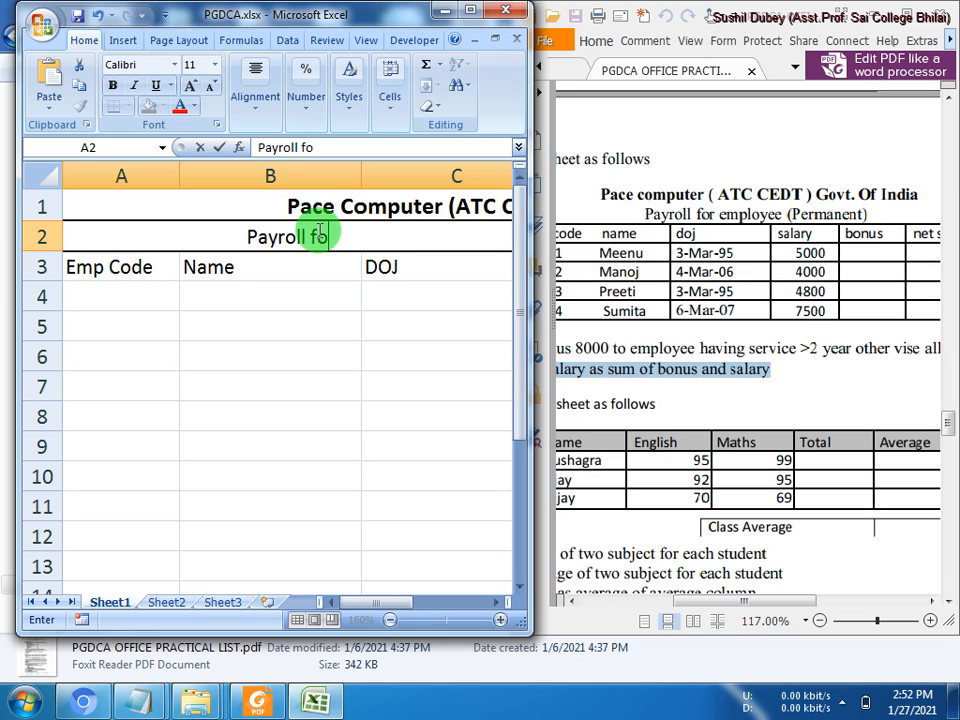
text(r employe)
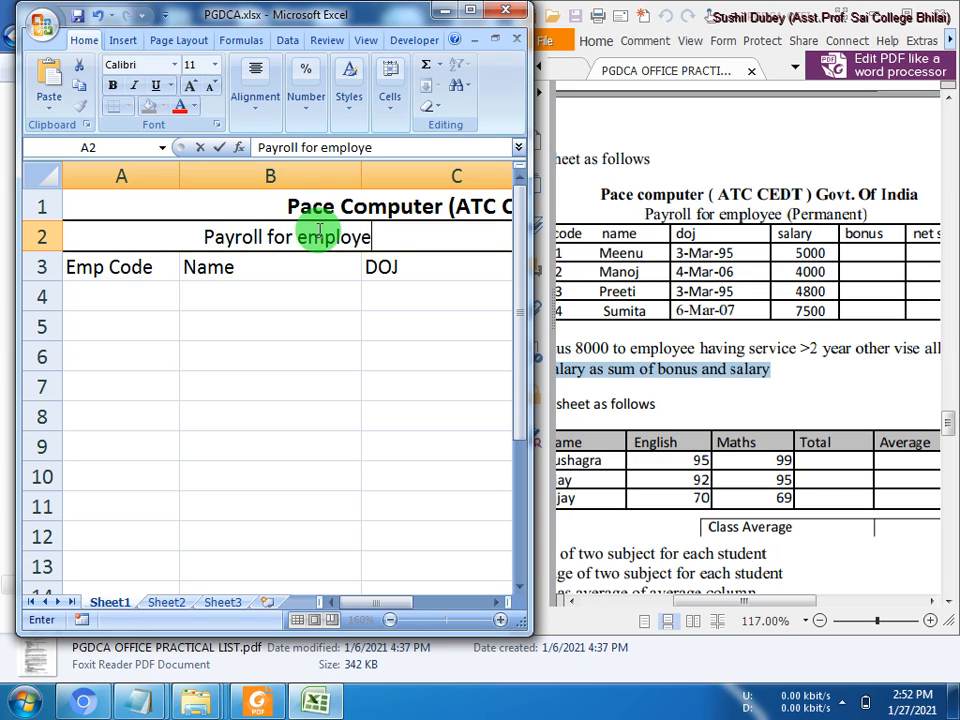
text(e (Per)
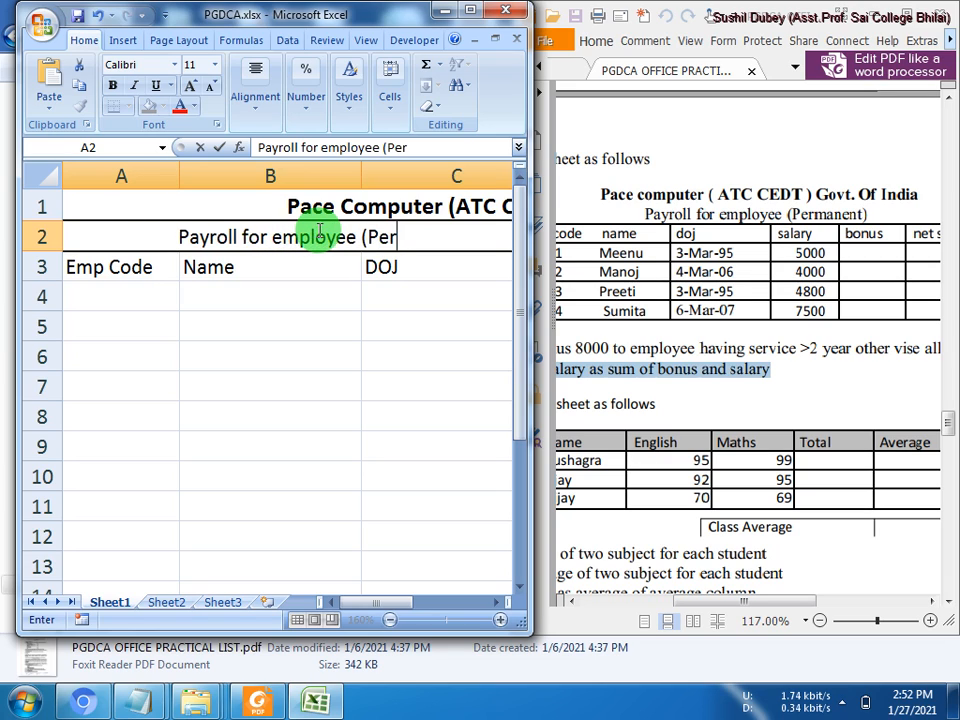
text(mane)
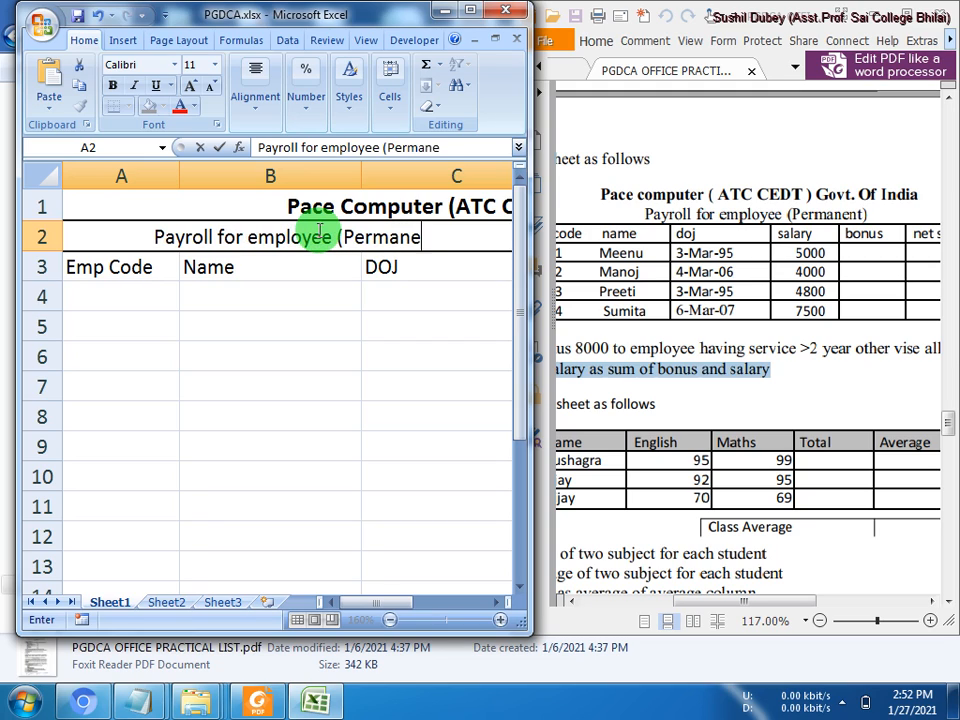
text(nt))
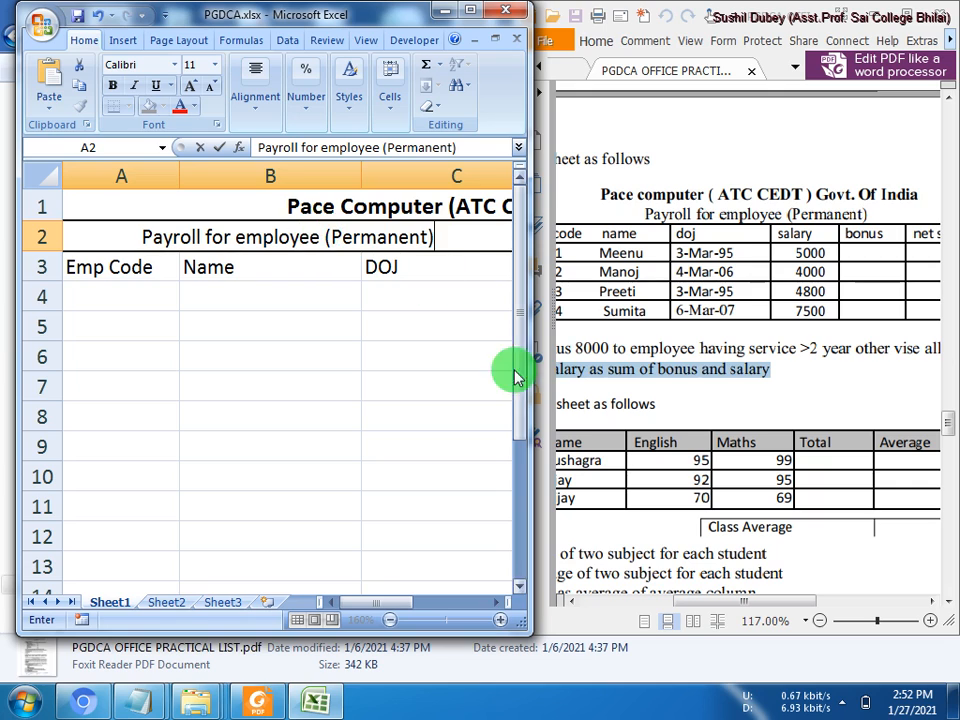
click(369, 304)
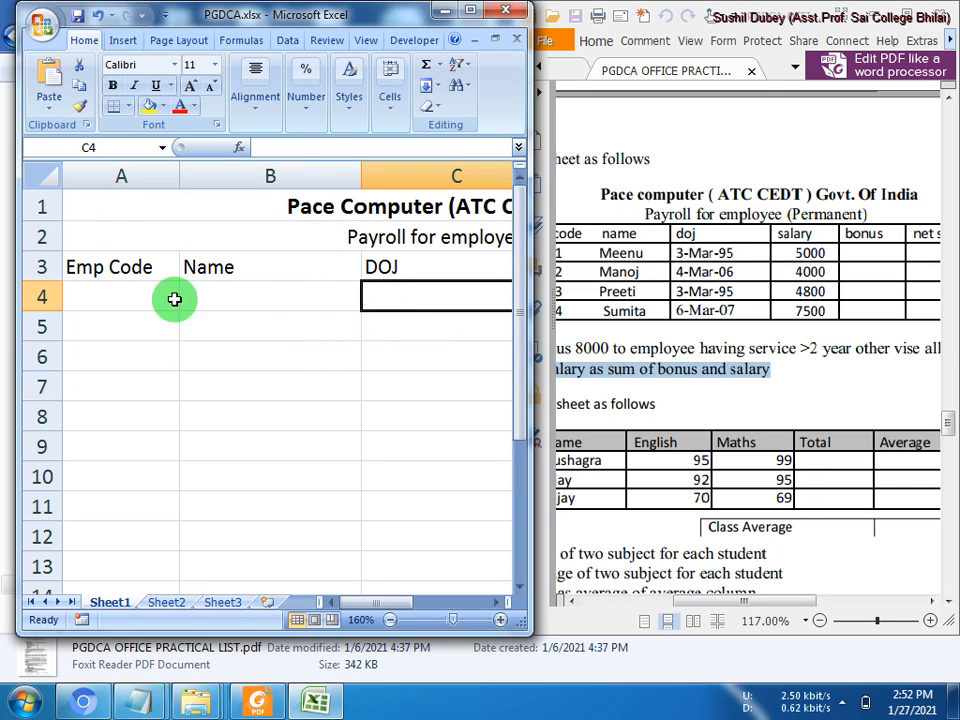
Step: Enter the employee code E001 in A4 and fill the series down to A7, following the Empcode column in the PDF
click(111, 304)
drag(677, 271, 810, 275)
click(583, 347)
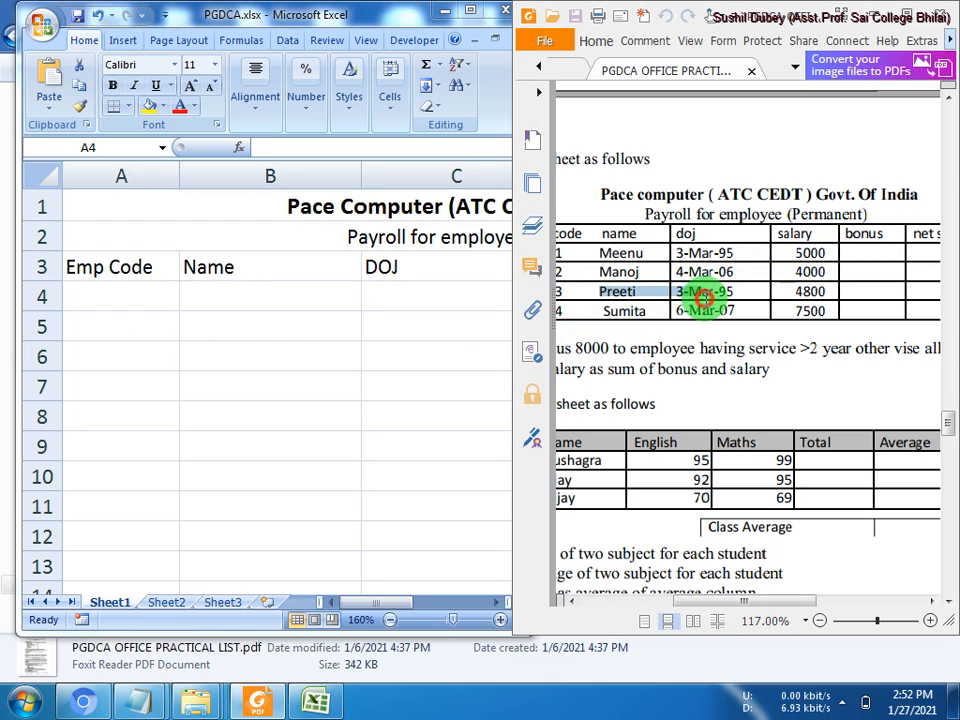
drag(641, 383, 752, 383)
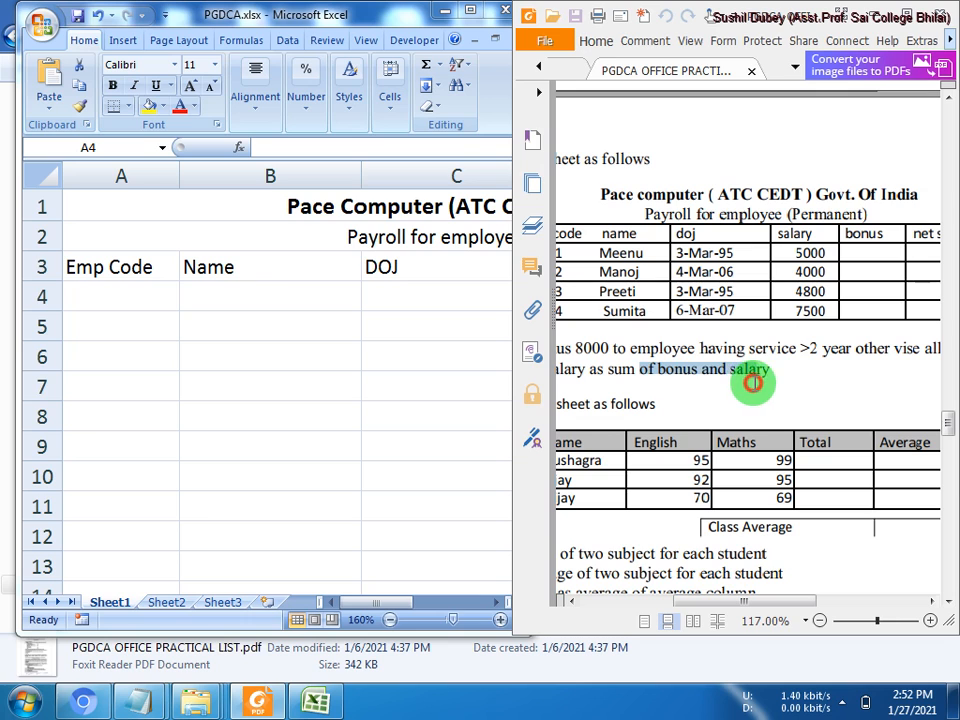
click(688, 424)
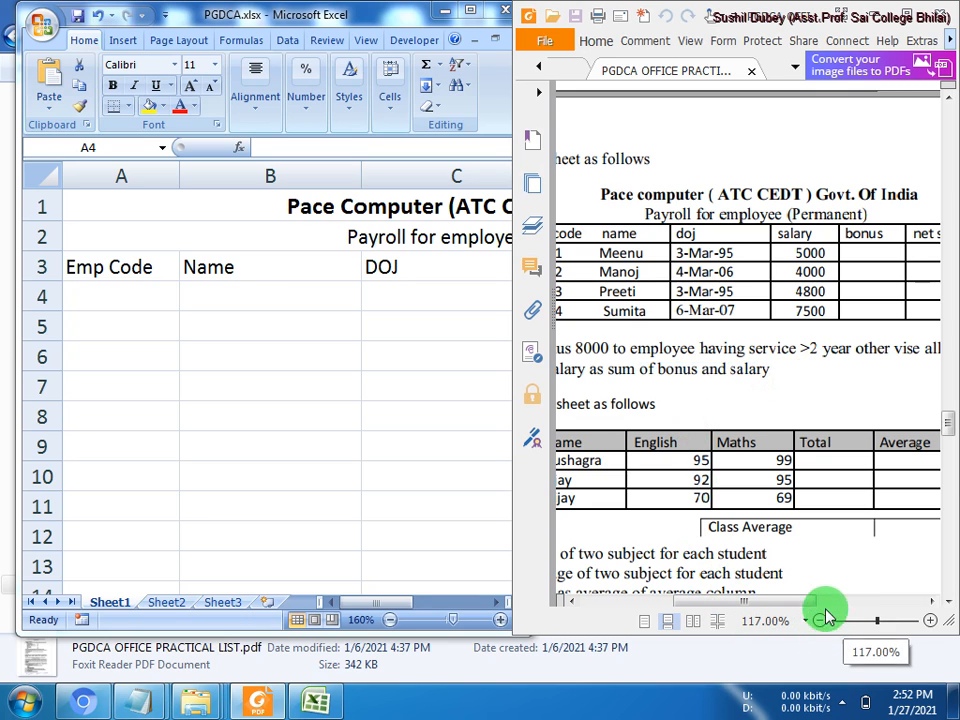
drag(825, 566, 947, 565)
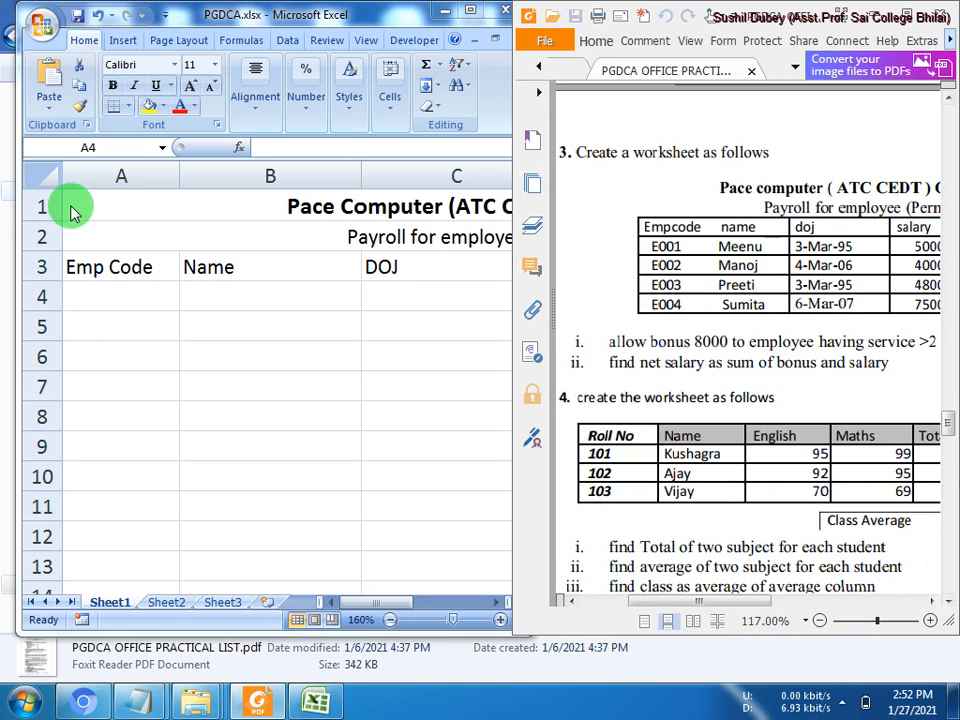
click(146, 294)
text(E)
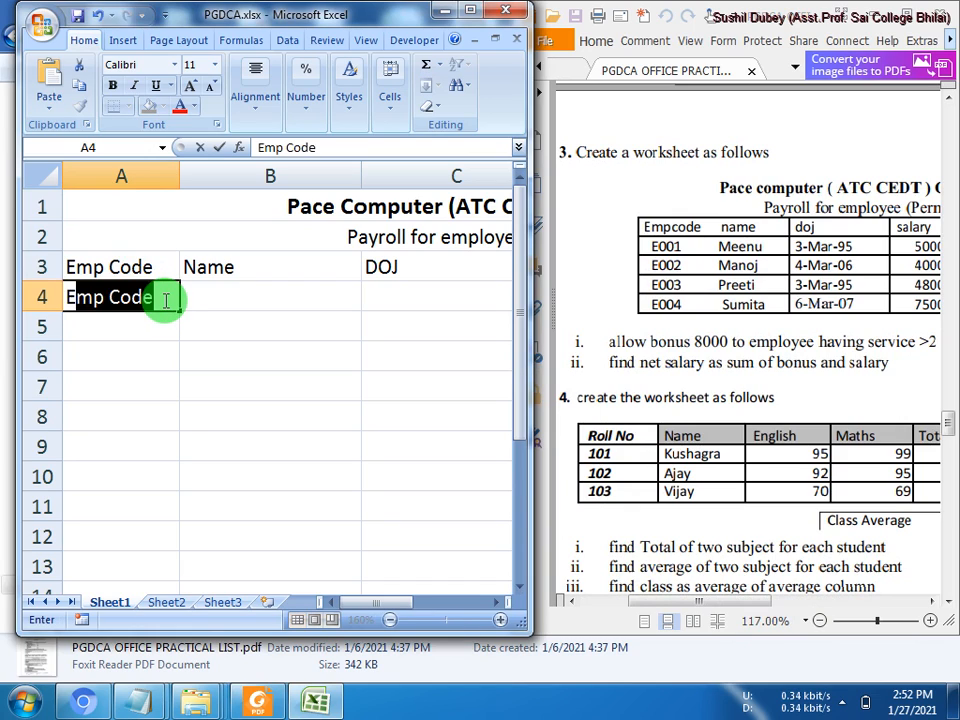
text(001)
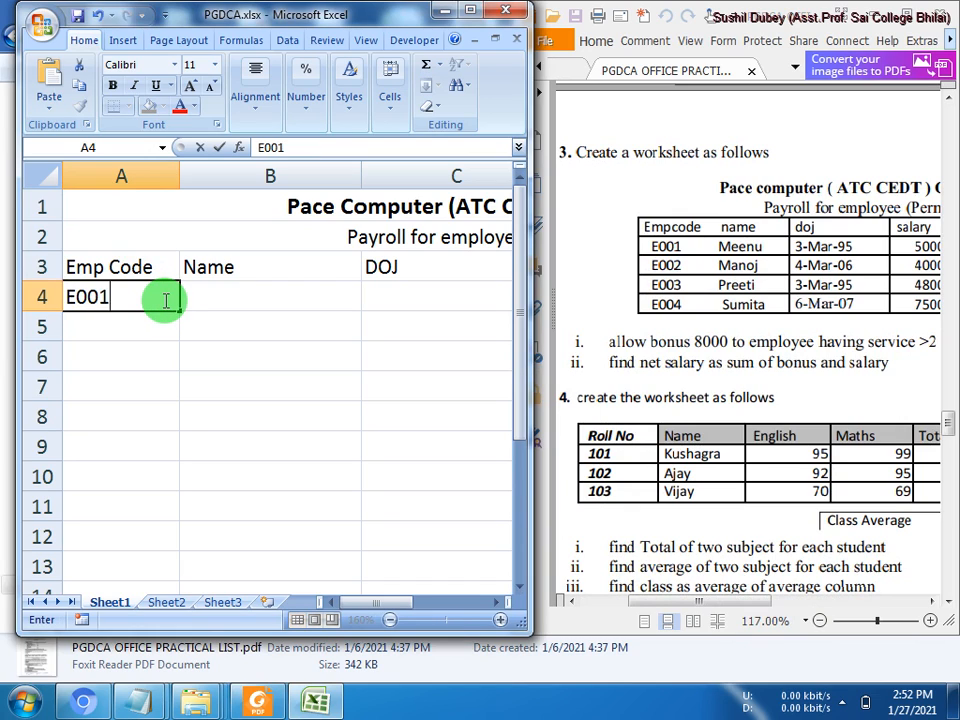
key(Return)
click(152, 300)
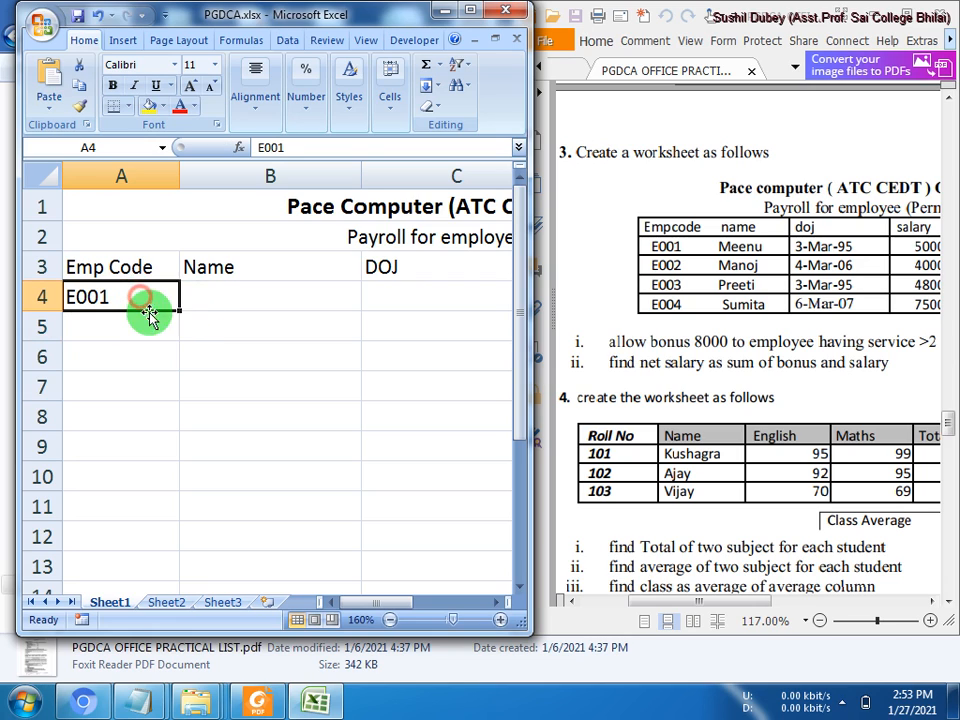
drag(178, 314, 178, 398)
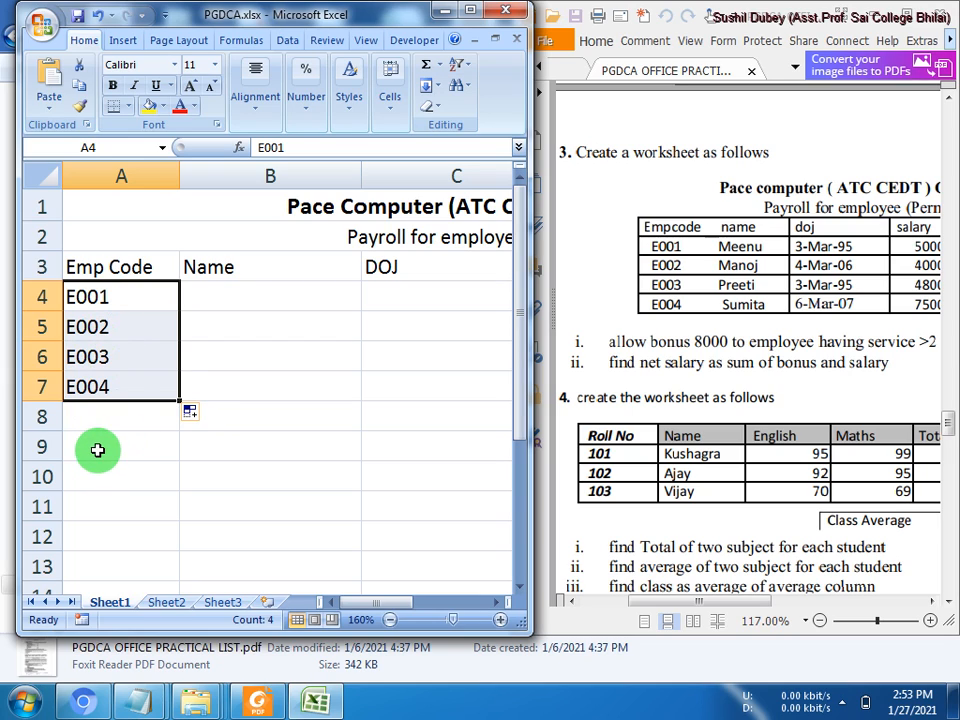
Step: Enter the four employees' names from the PDF table in B4:B7 under the Name heading
click(233, 293)
text(M)
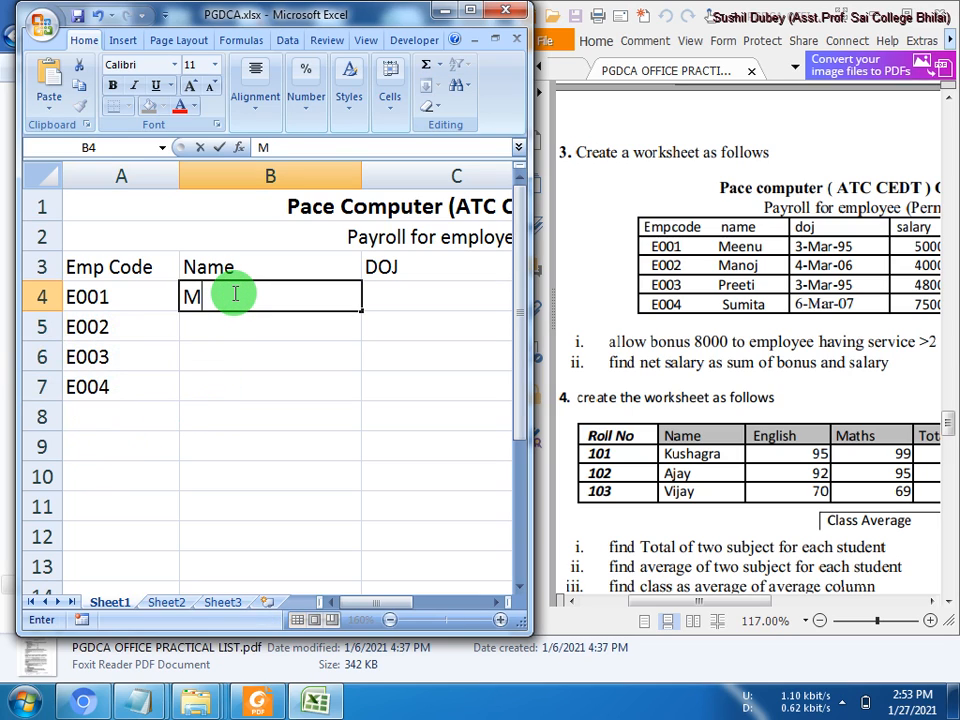
text(eenu)
key(Return)
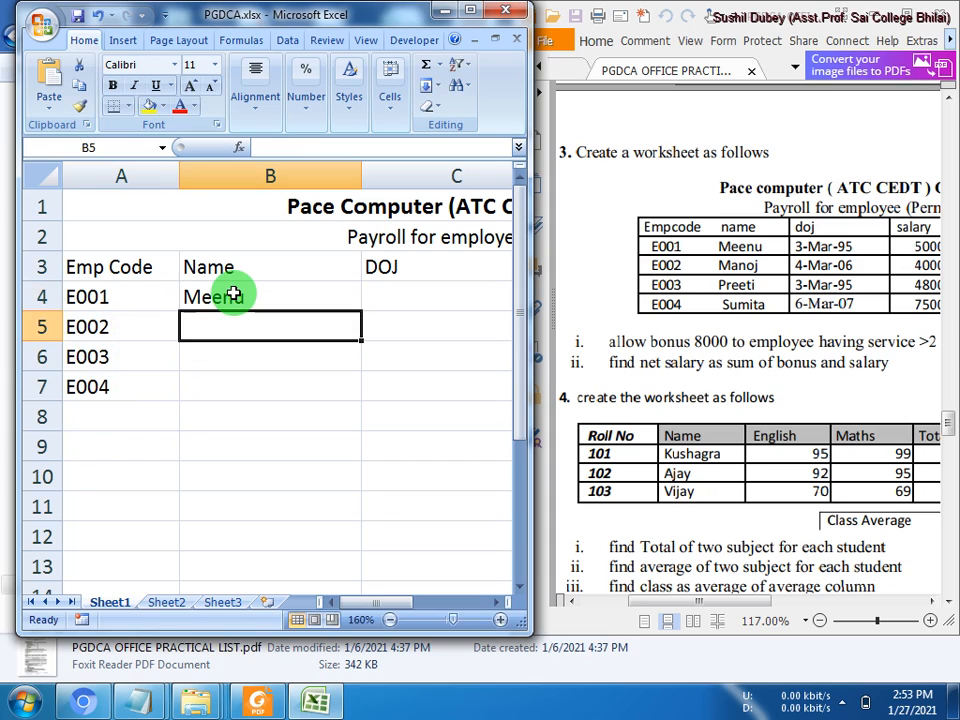
text(Manoj)
key(Return)
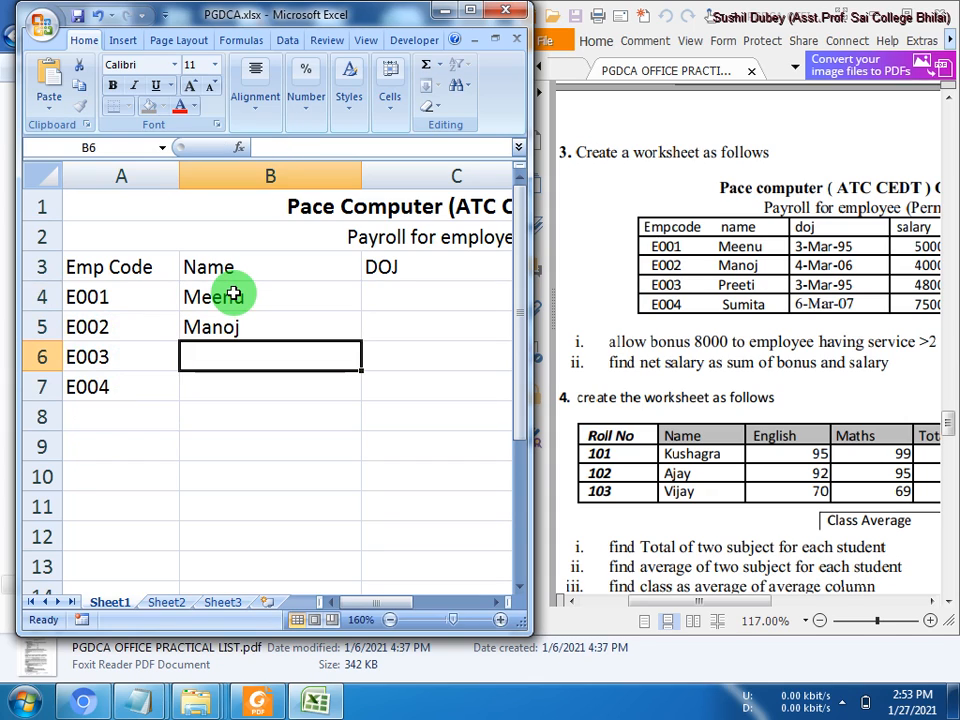
text(Preet)
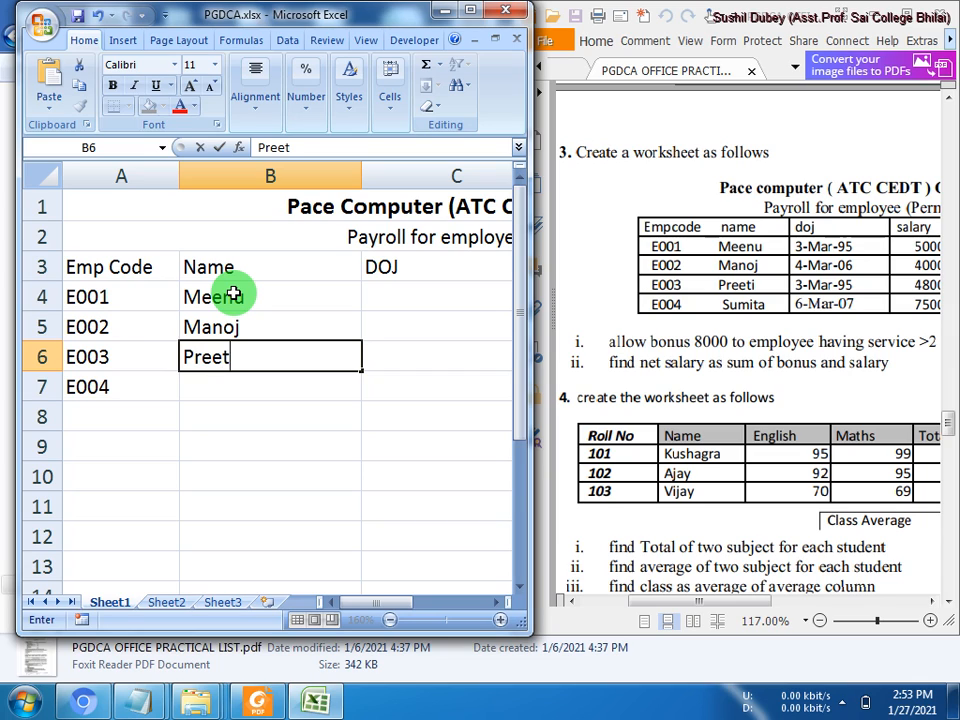
text(i)
key(Return)
text(Su)
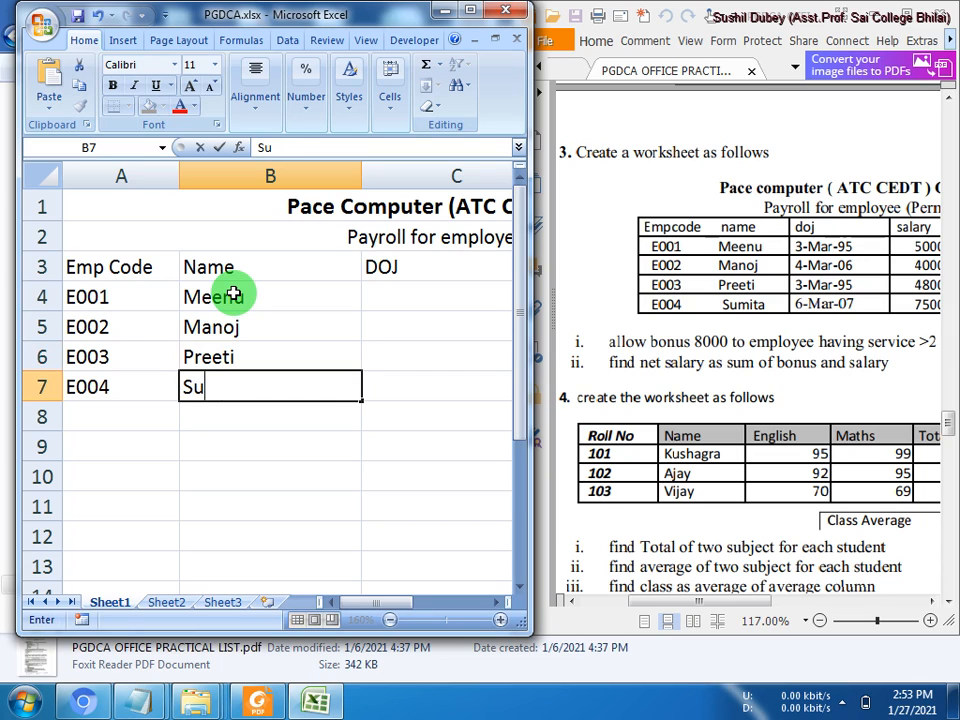
text(mita)
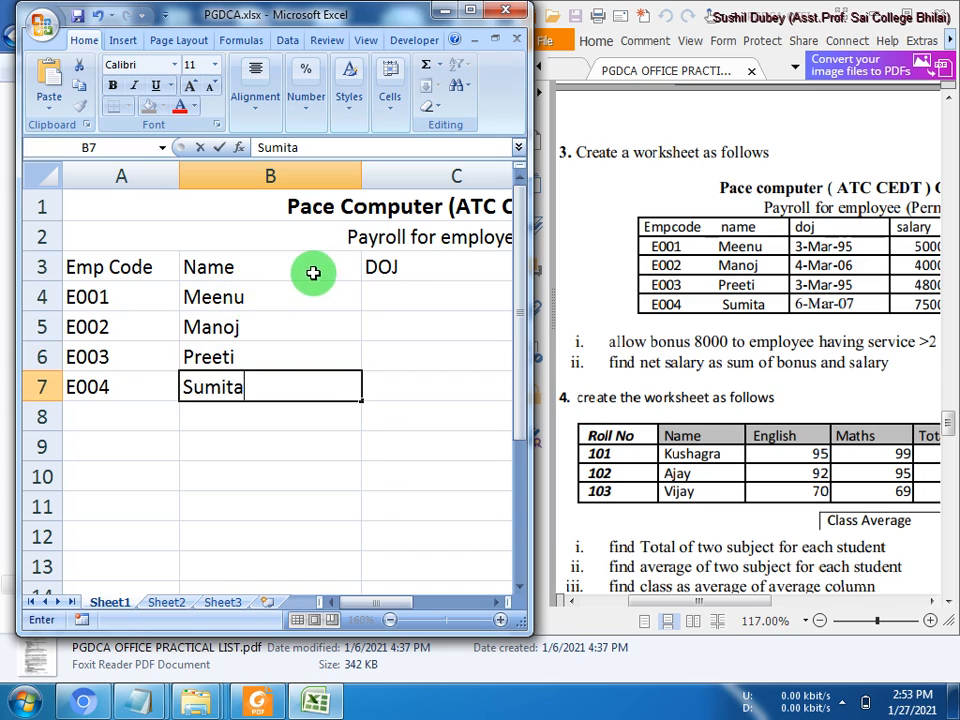
Step: Enter the joining dates 3-mar-2020 in C4 and 4-mar-2011 in C5 under the DOJ heading
click(394, 297)
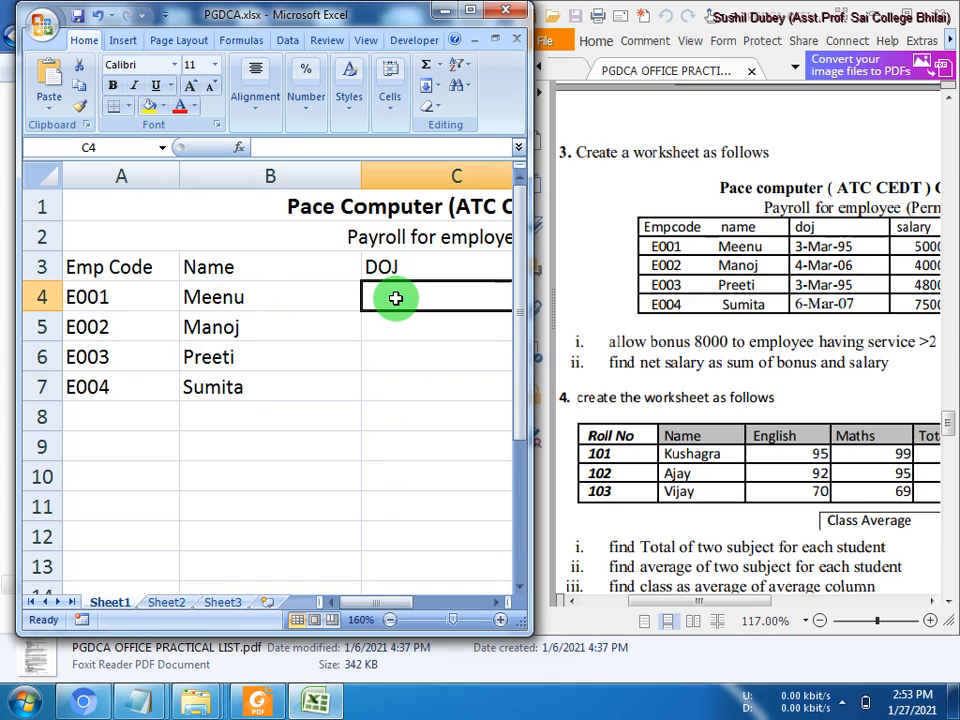
text(3-mar-)
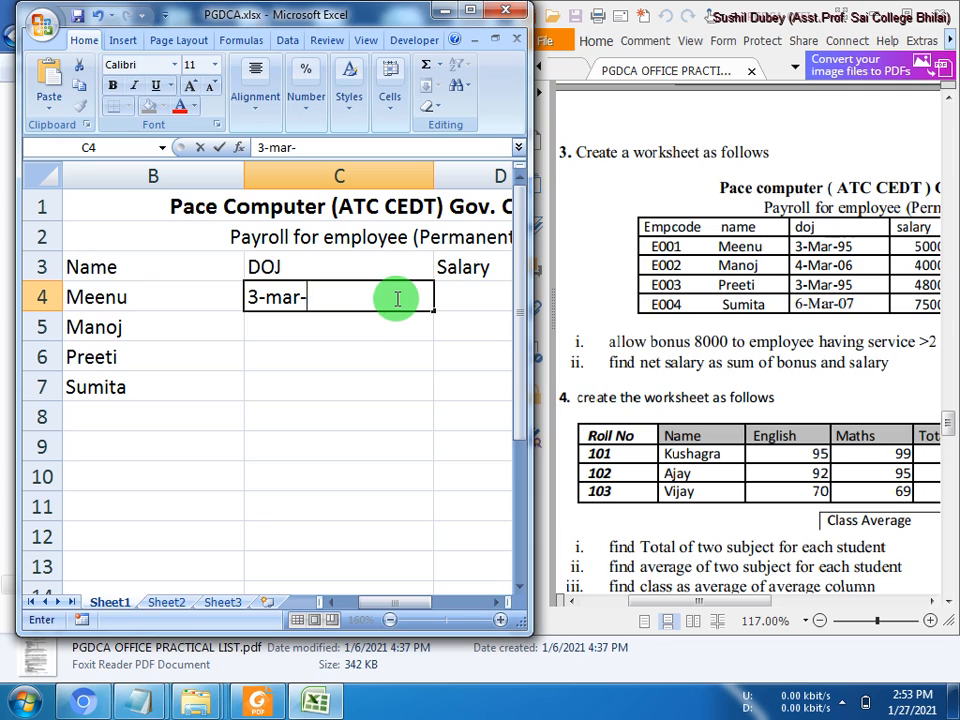
text(202)
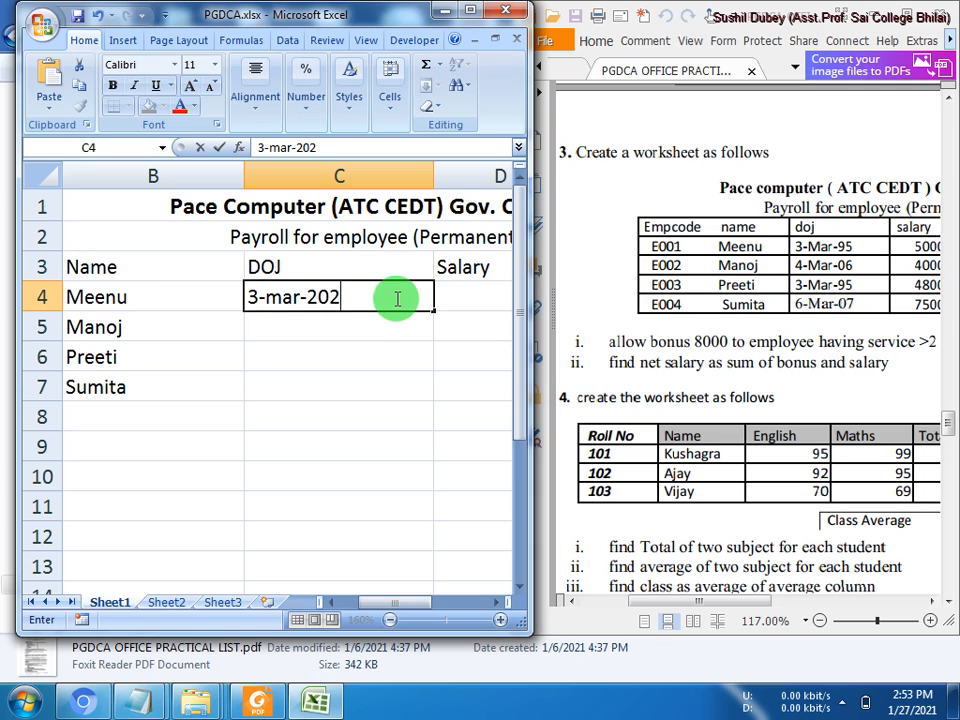
text(0)
key(Return)
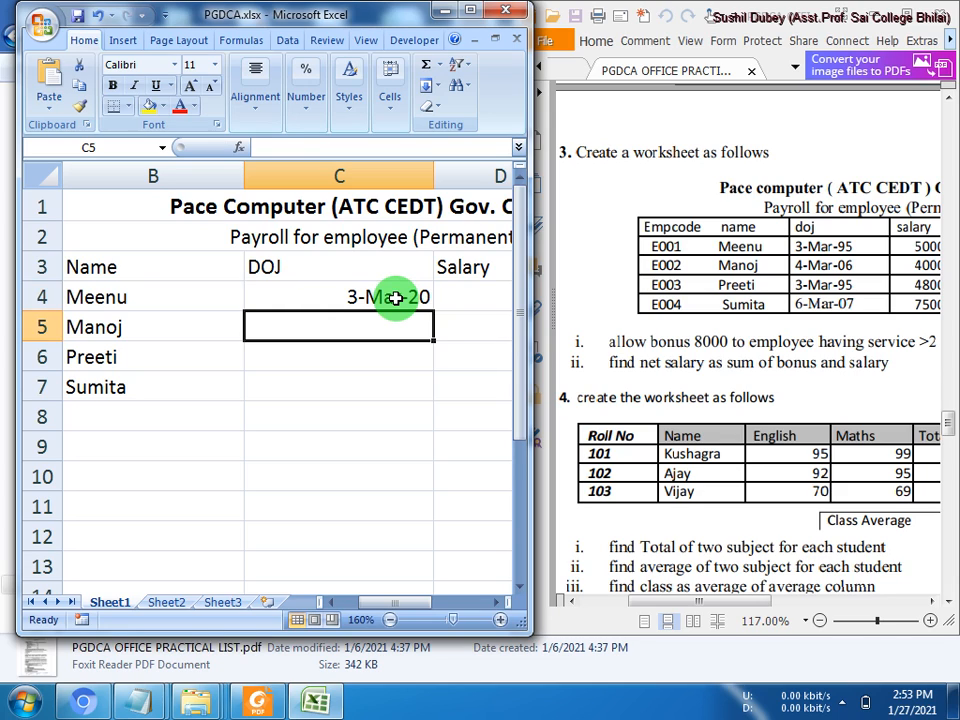
text(4)
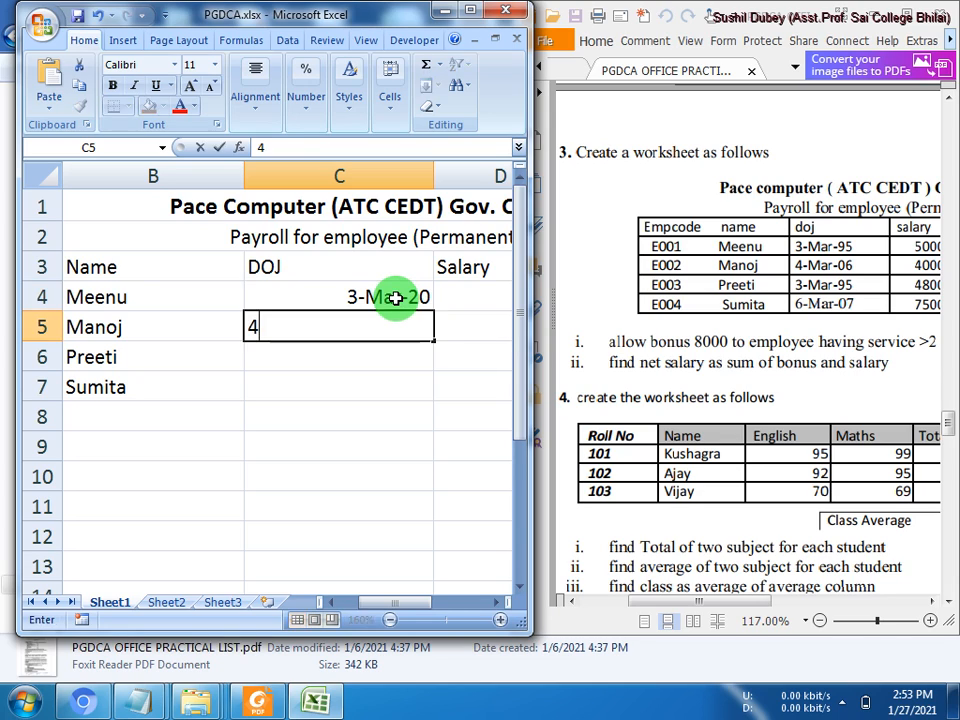
text(-mar)
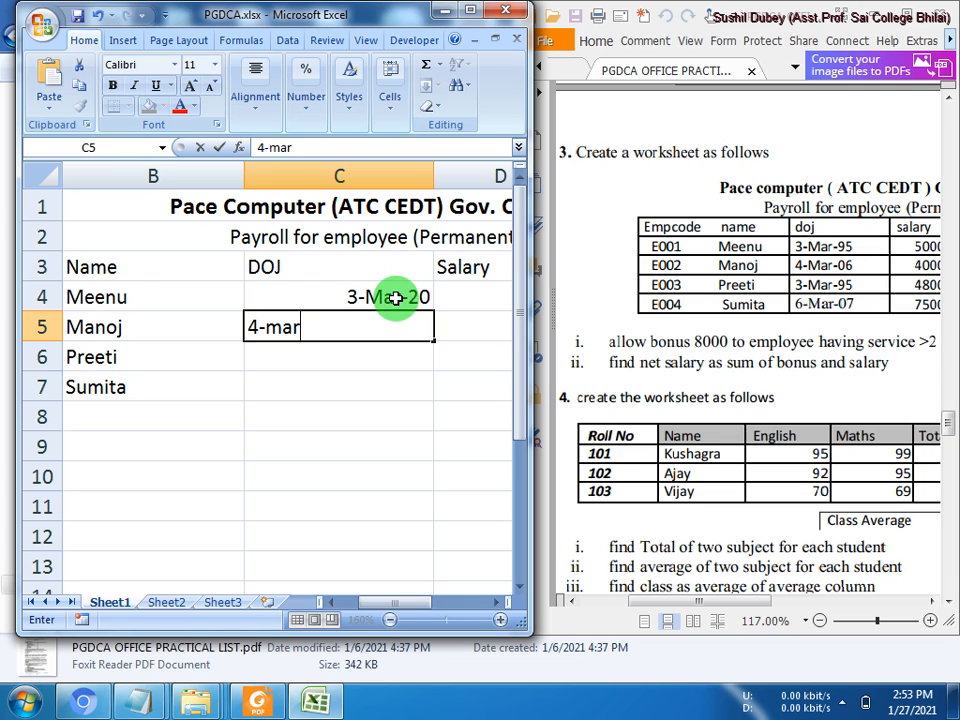
text(-2011)
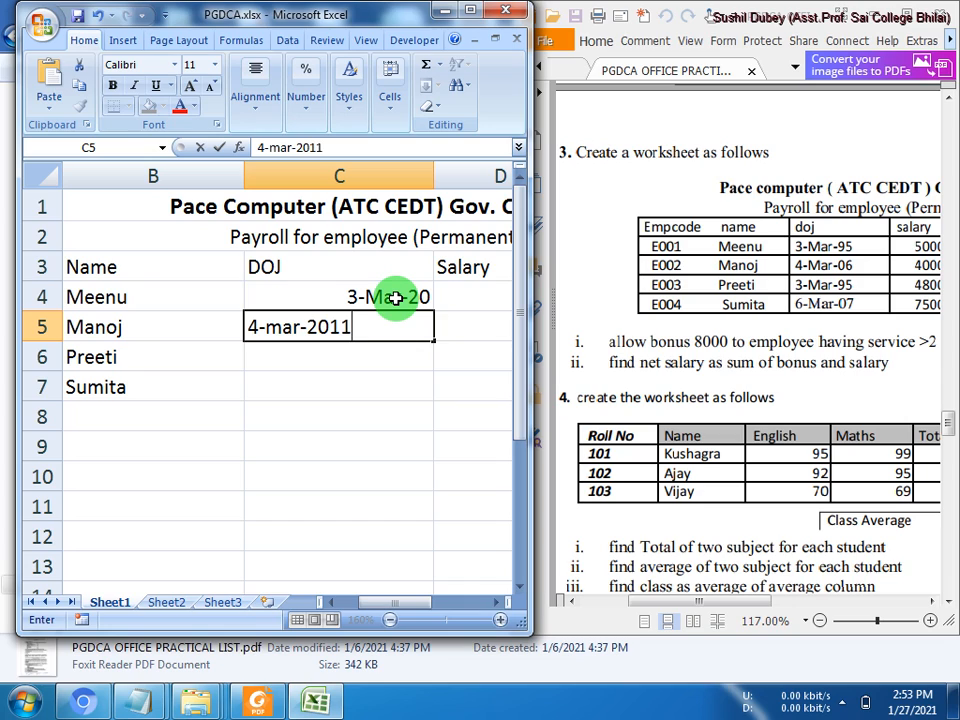
key(Return)
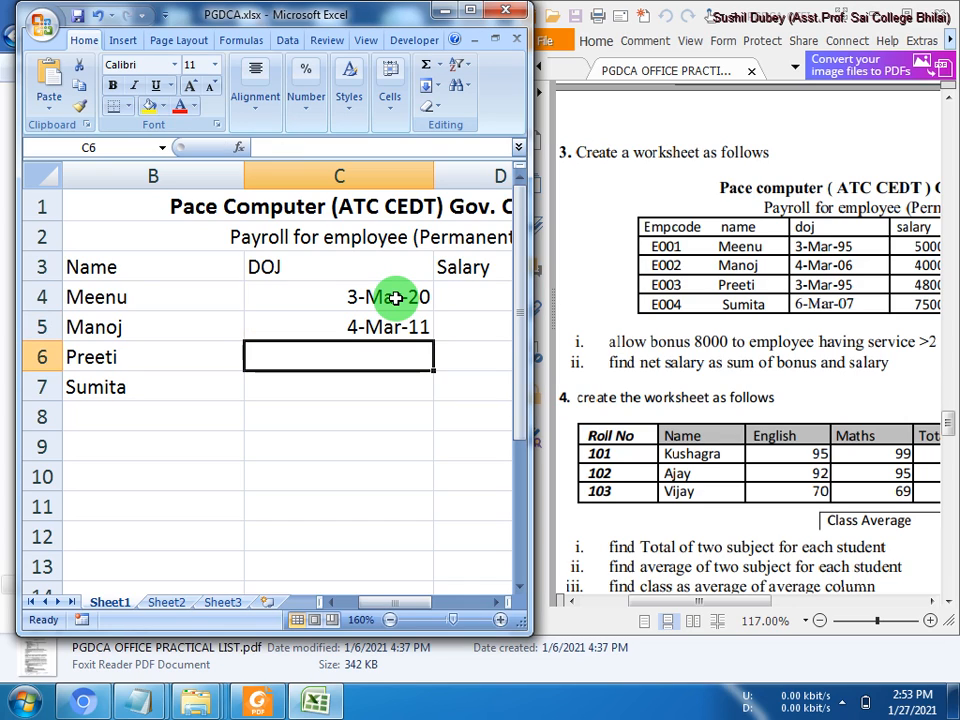
Step: Enter the joining dates 3-mar-2019 in C6 and 6-mar-2020 in C7
text(3-mar)
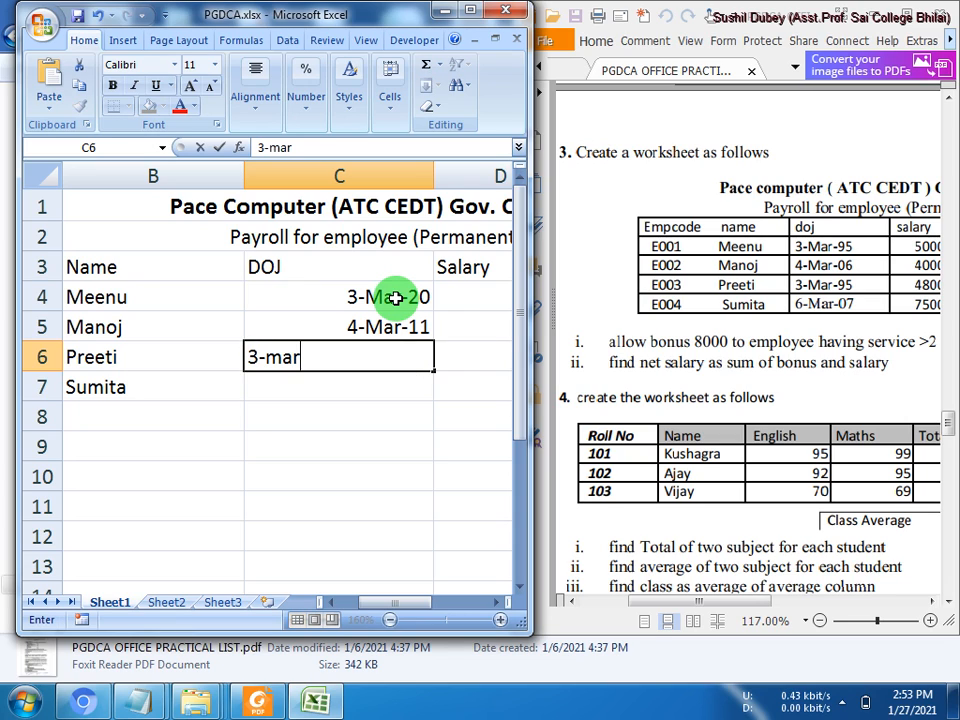
text(-20)
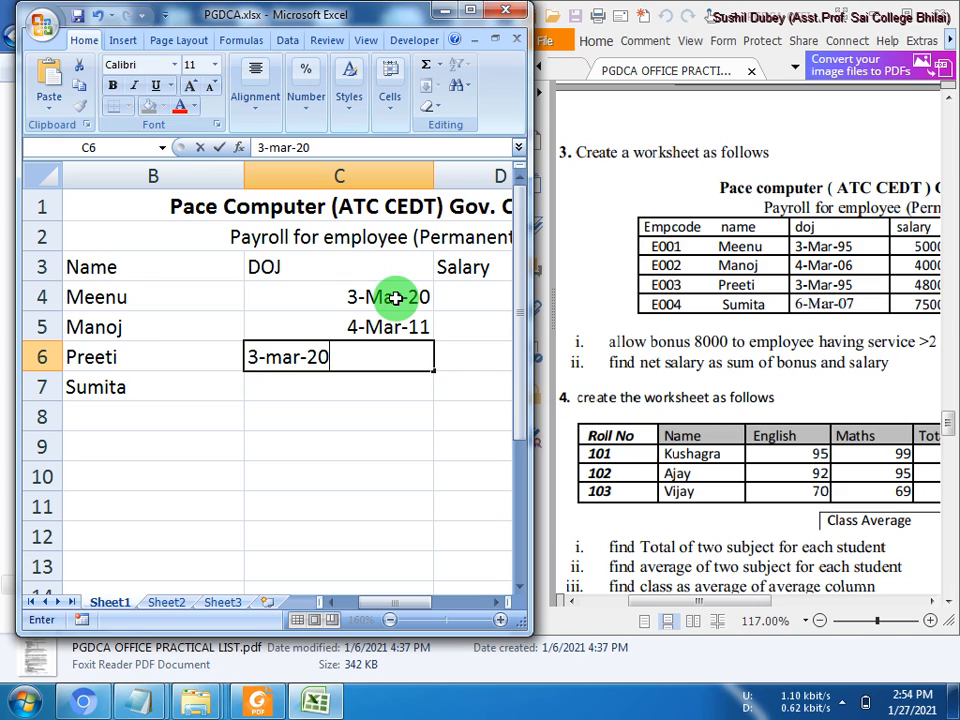
text(19)
key(Return)
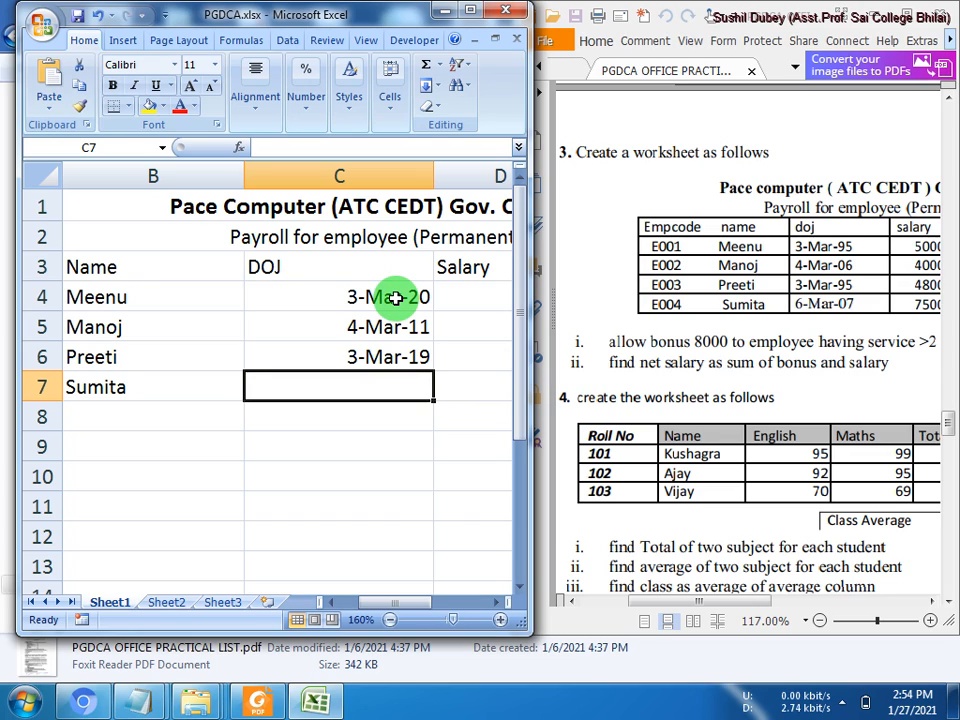
text(6-mar)
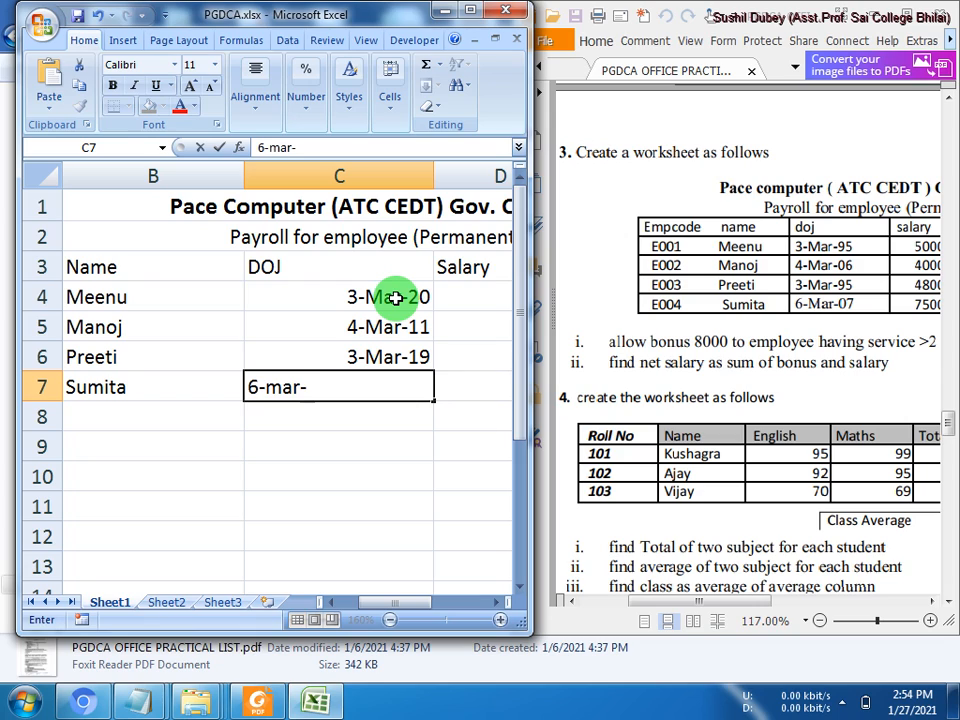
text(-2020)
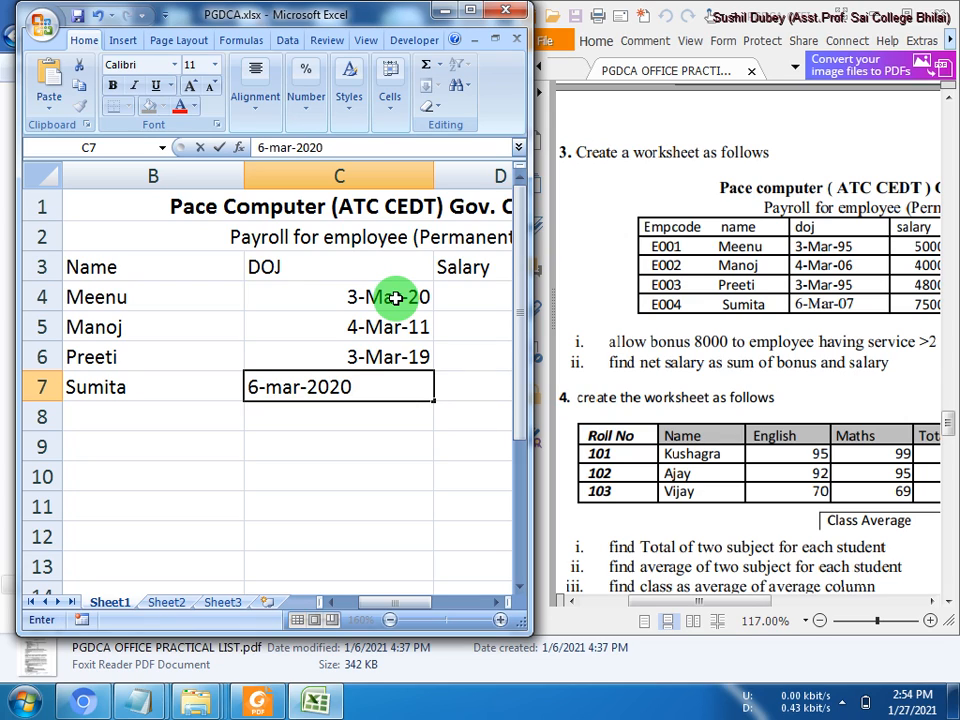
key(Return)
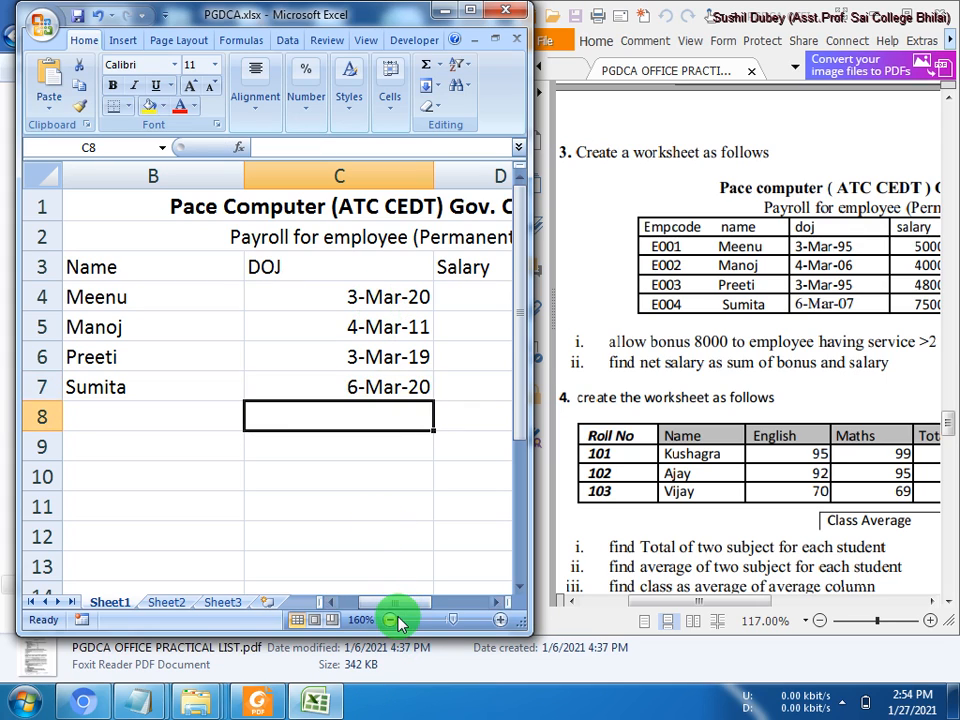
Step: Maximize the workbook window and apply all borders to the payroll table A3:F7
drag(398, 603, 422, 666)
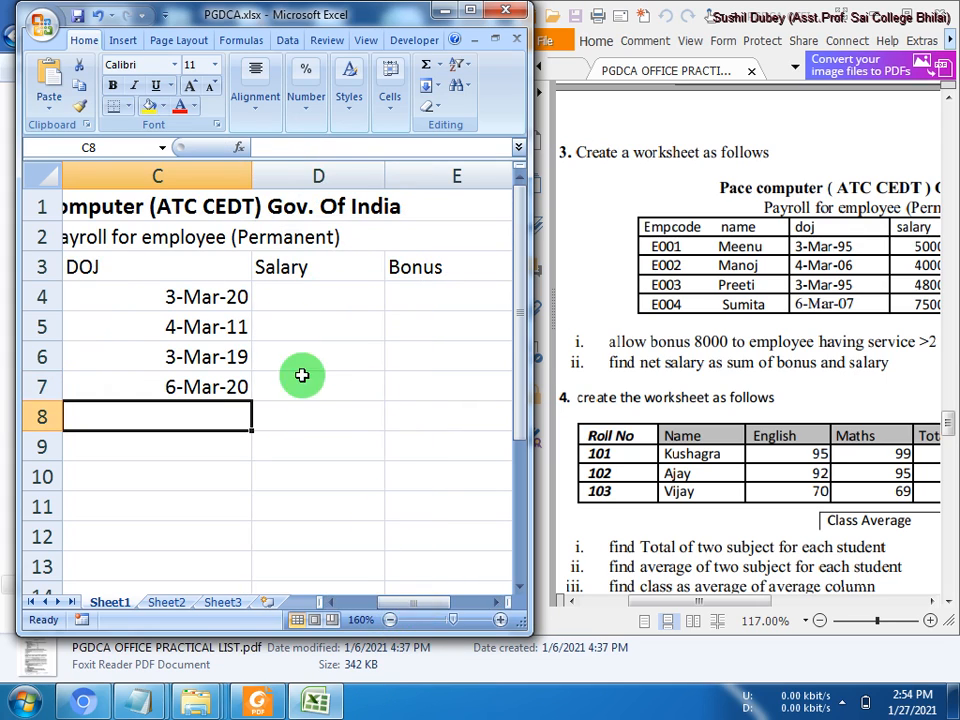
click(624, 341)
click(470, 12)
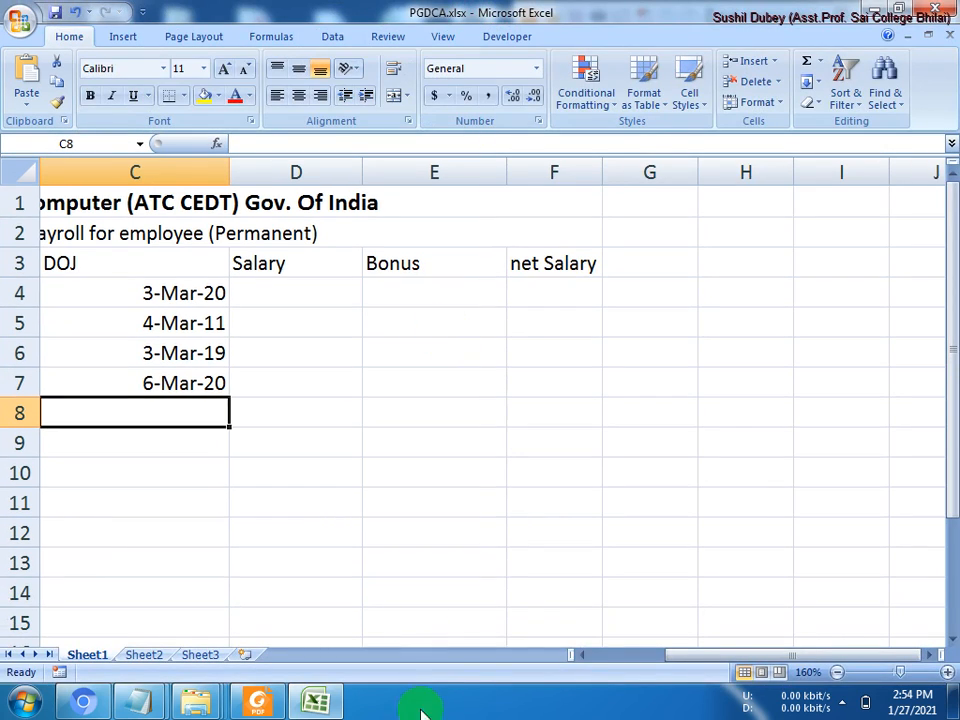
drag(681, 660, 604, 670)
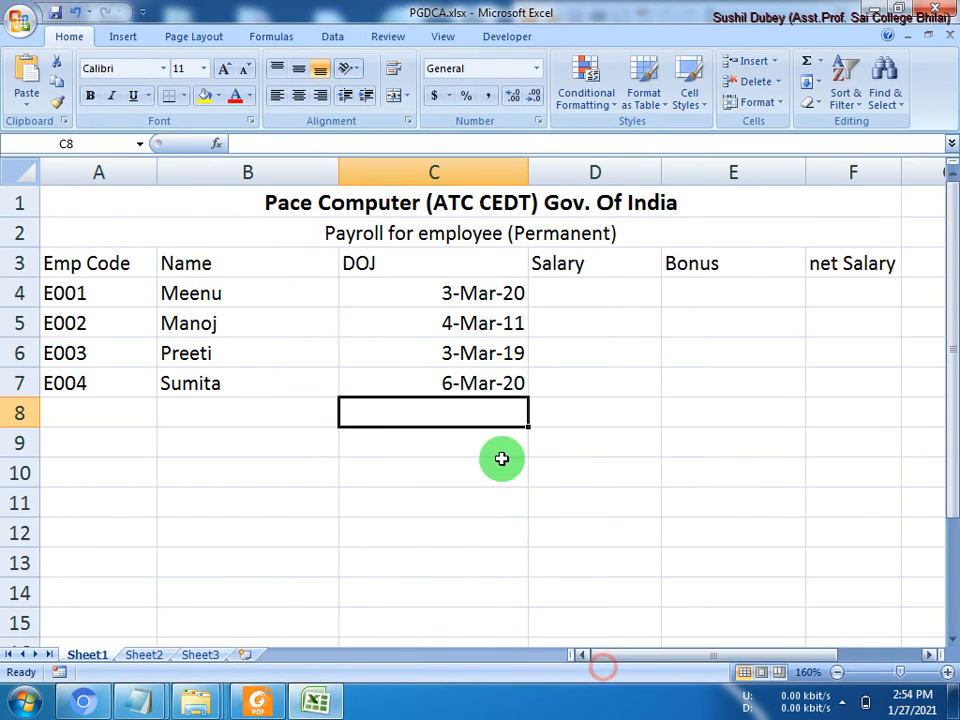
drag(122, 262, 872, 379)
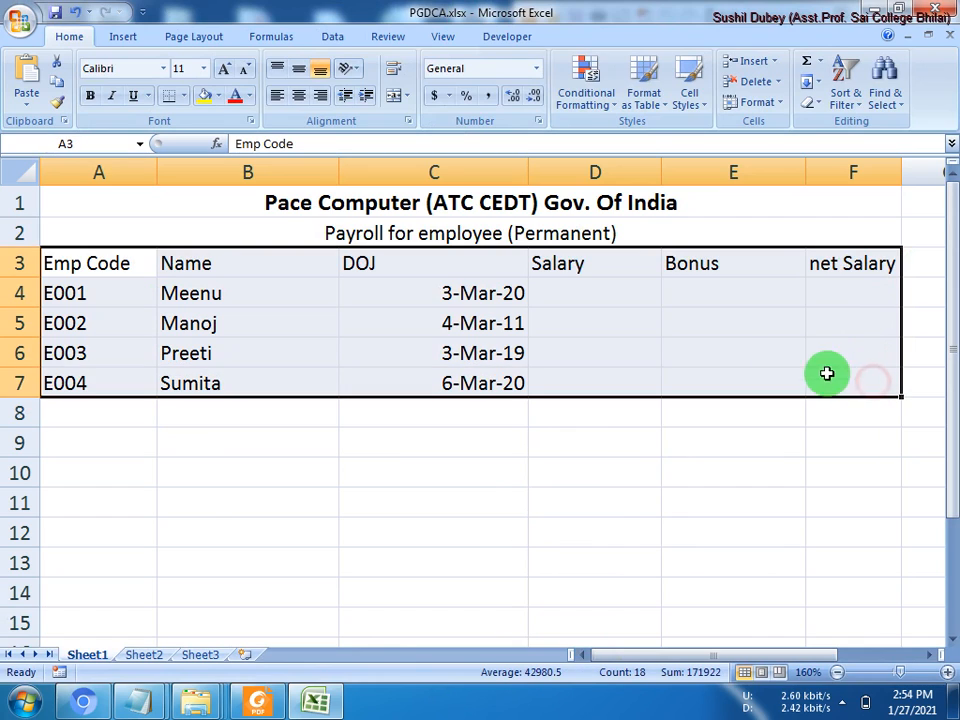
click(186, 96)
click(178, 242)
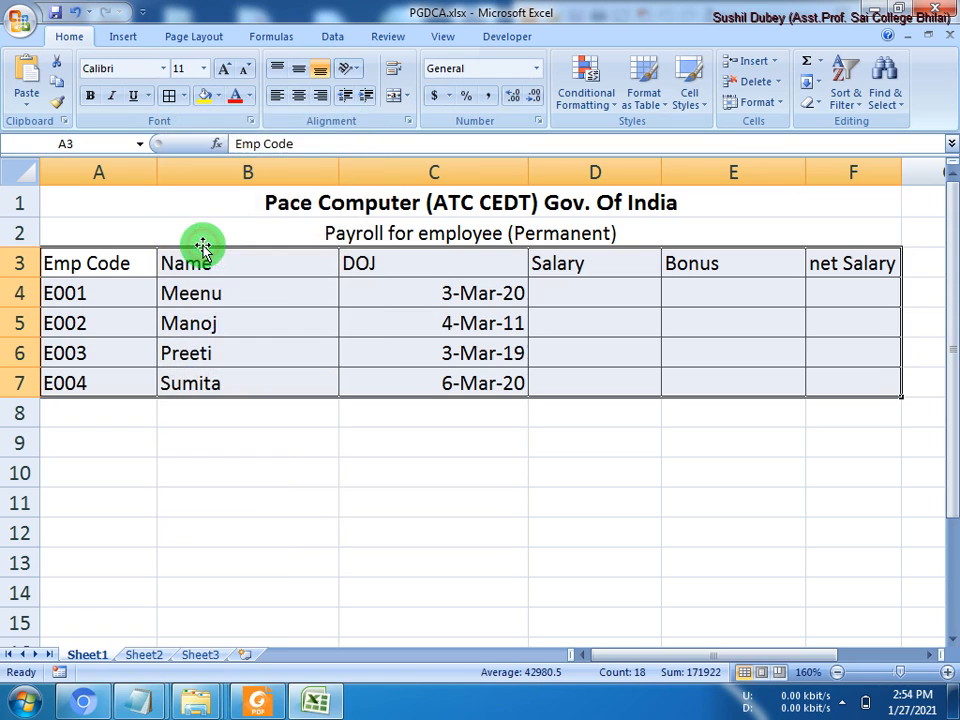
click(291, 471)
Step: Format the headings in A3:F3 as bold, font size 12 and centered
drag(414, 291, 420, 372)
drag(118, 262, 823, 263)
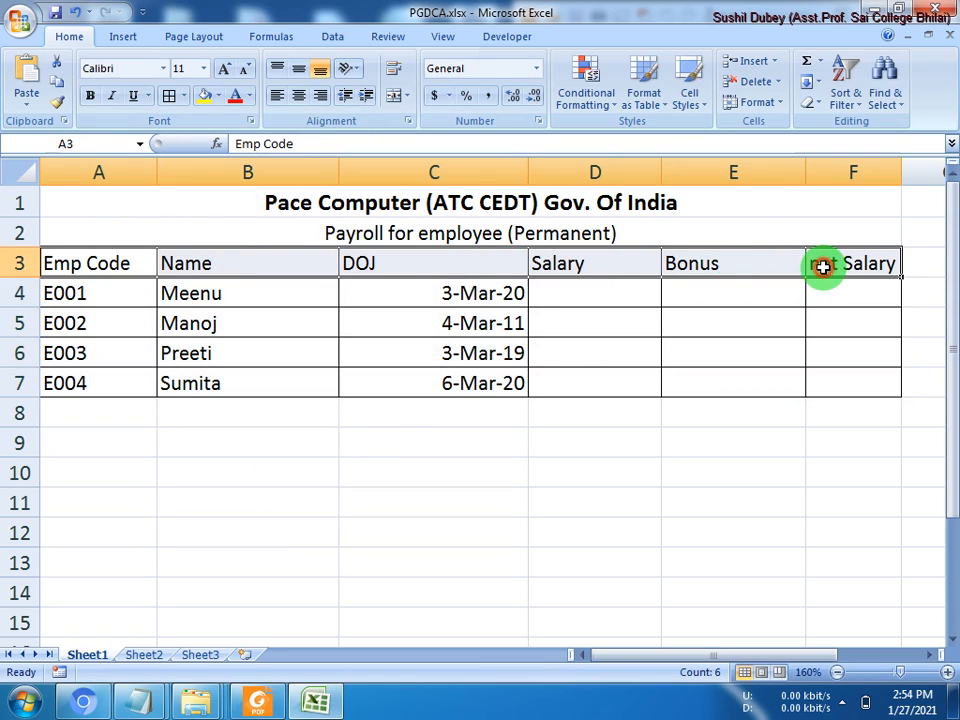
click(89, 95)
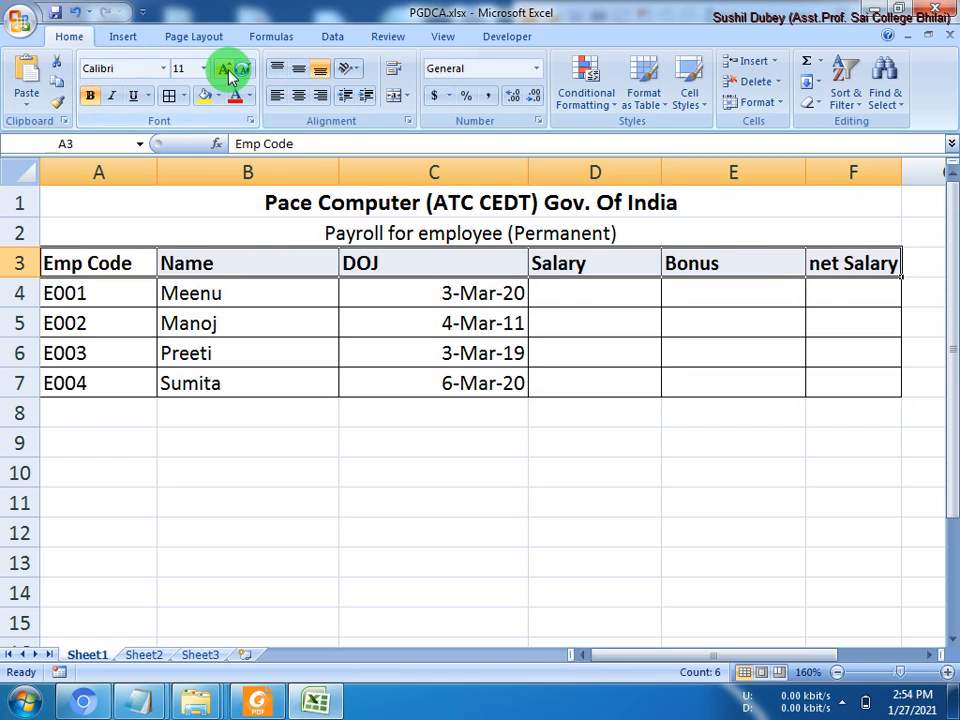
click(227, 69)
click(298, 95)
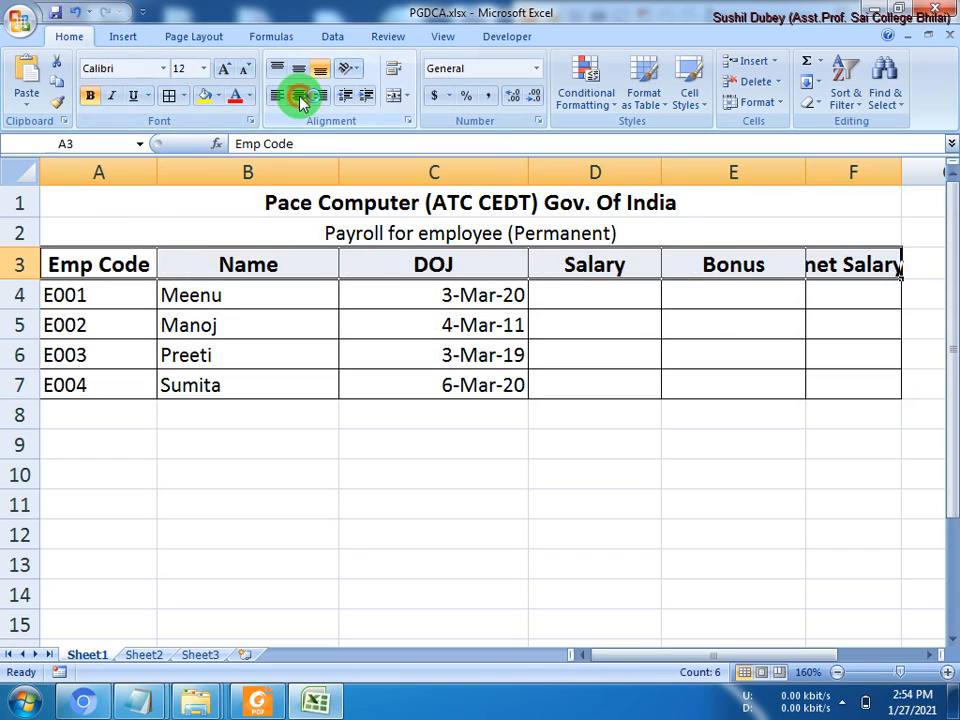
Step: Center the joining dates in C4:C7 and the employee codes in A4:A7
drag(424, 292, 439, 379)
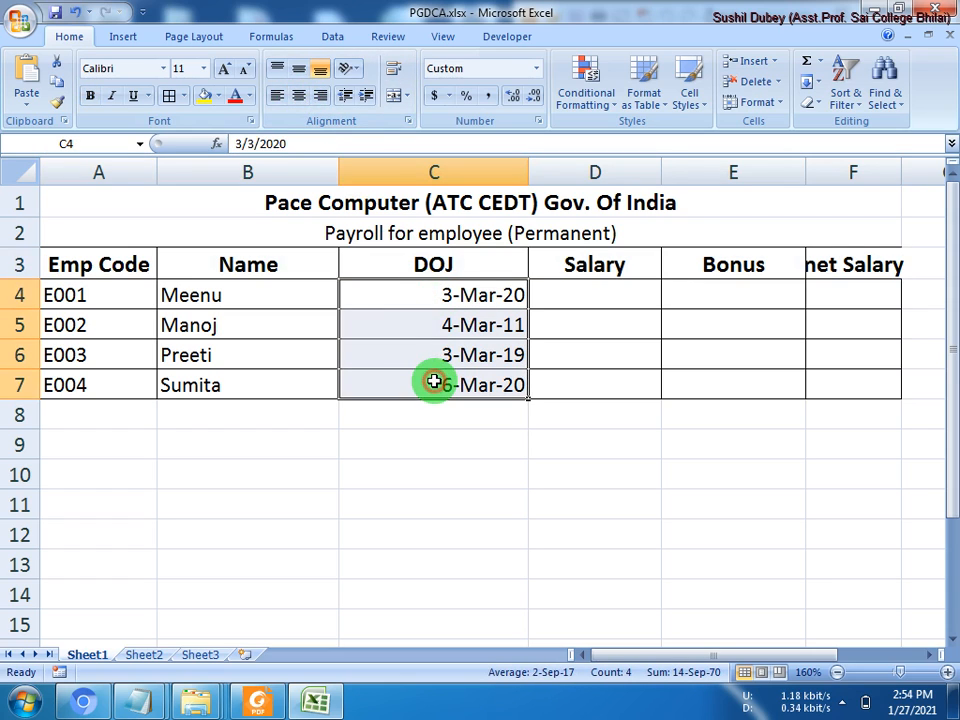
click(303, 95)
drag(107, 285, 111, 384)
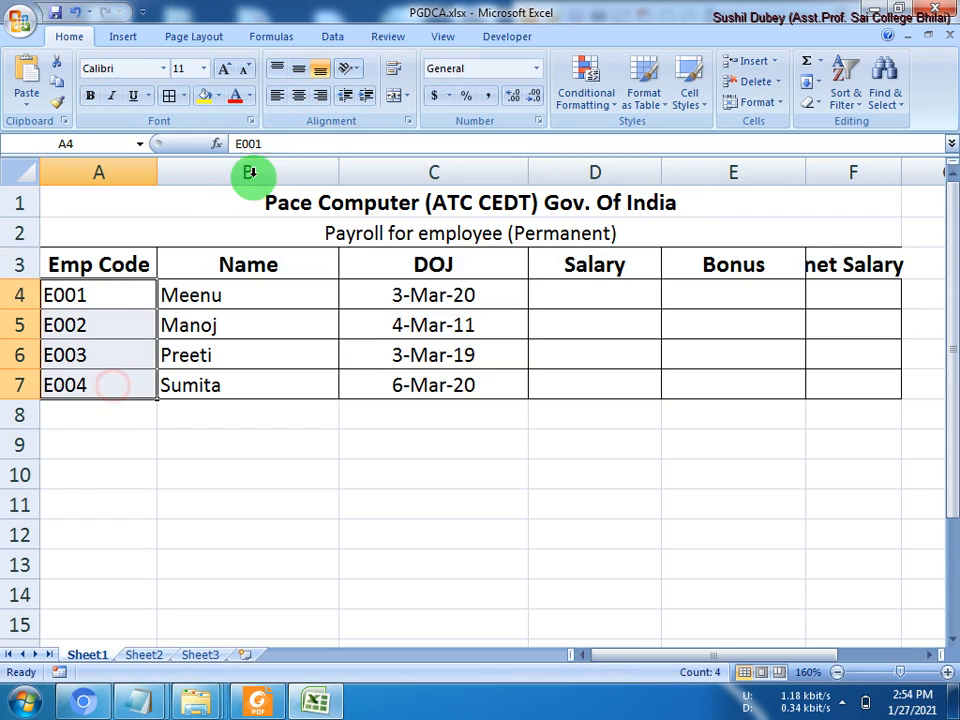
click(299, 95)
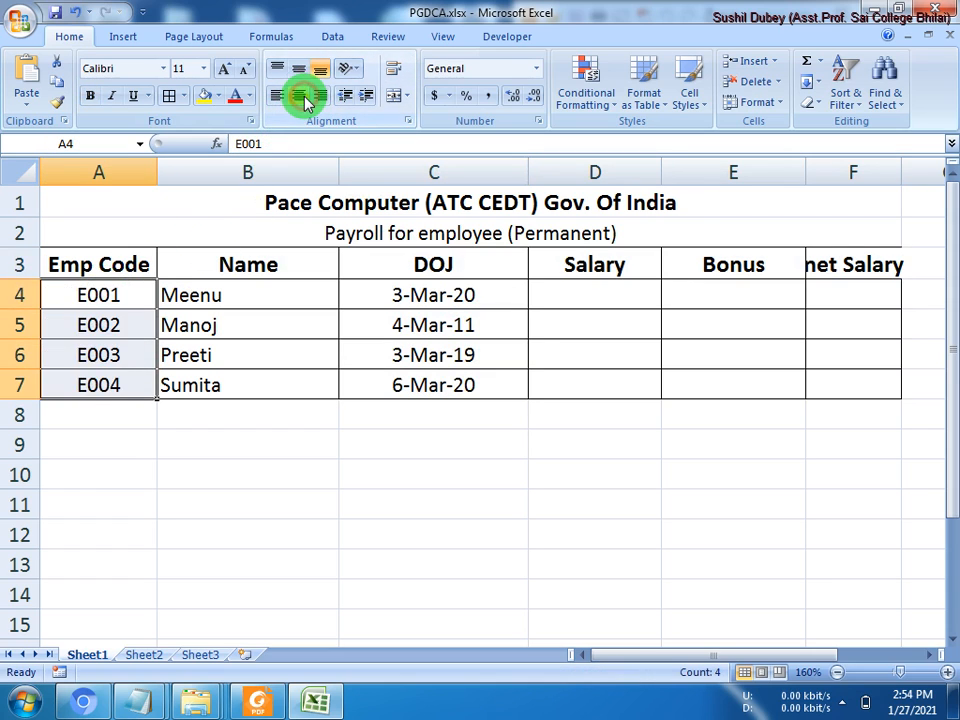
Step: Show the workbook beside the PDF again and enter the salaries 5000, 4000, 4800 and 7500 in D4:D7
click(592, 296)
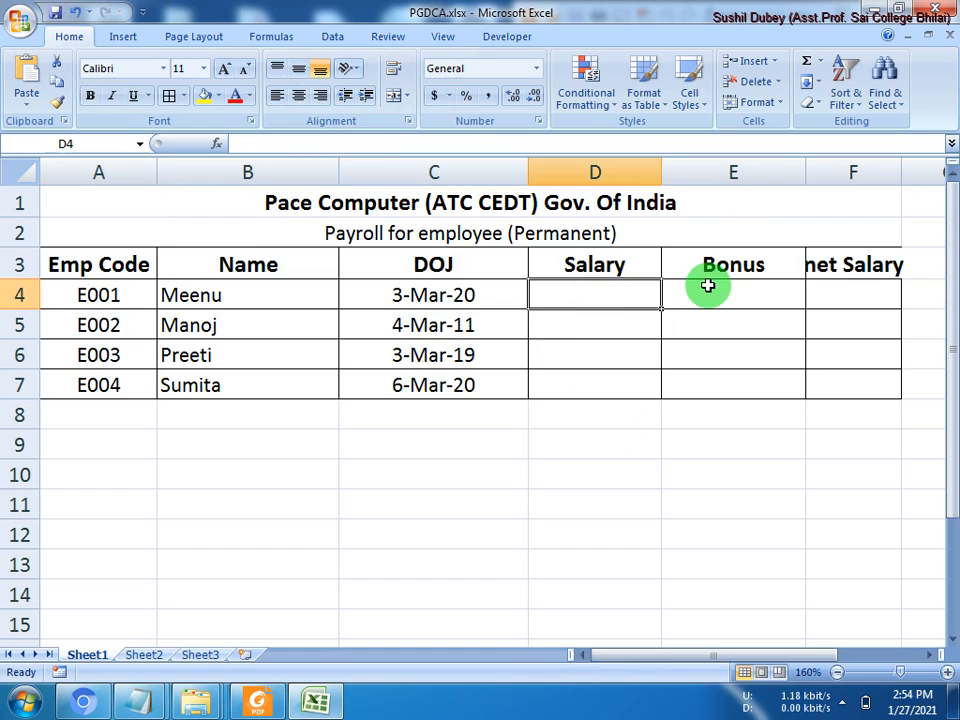
click(912, 20)
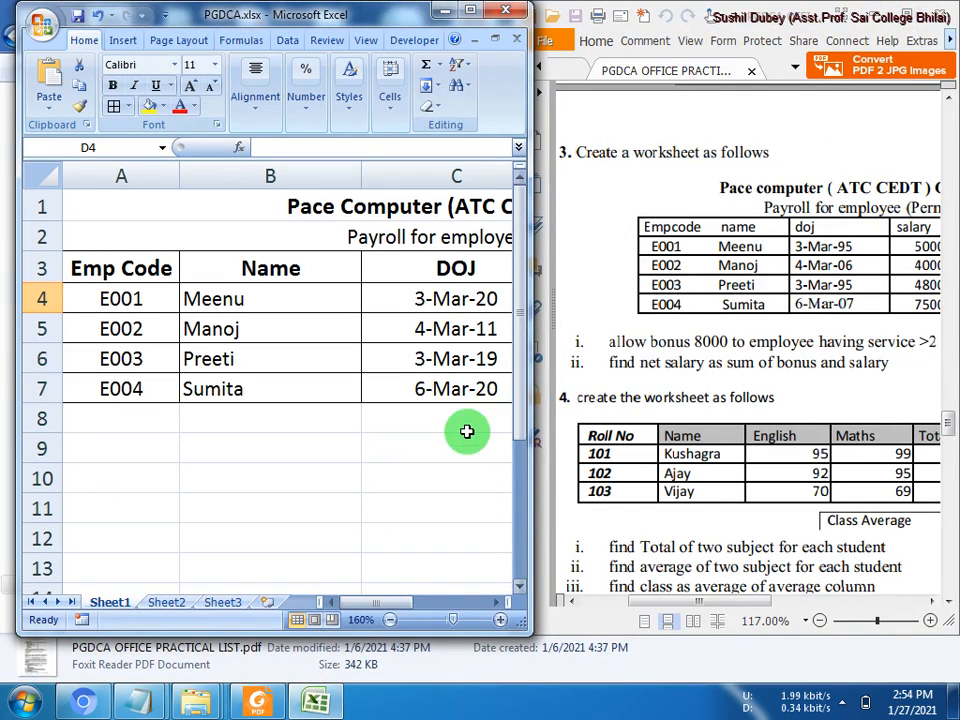
drag(353, 608, 403, 604)
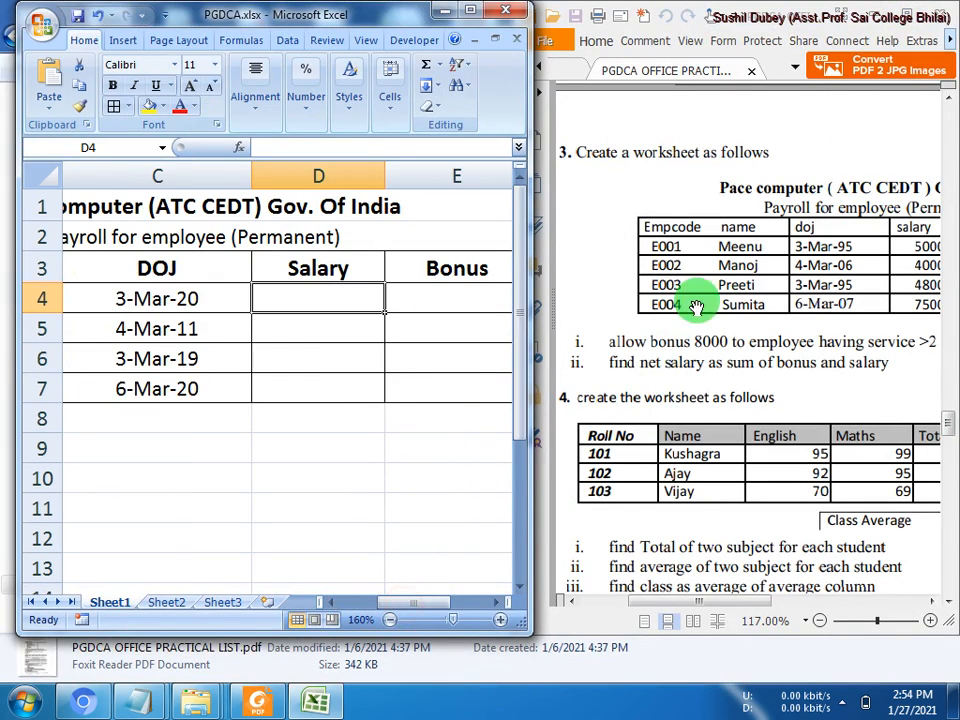
click(730, 310)
drag(730, 310, 658, 315)
click(322, 291)
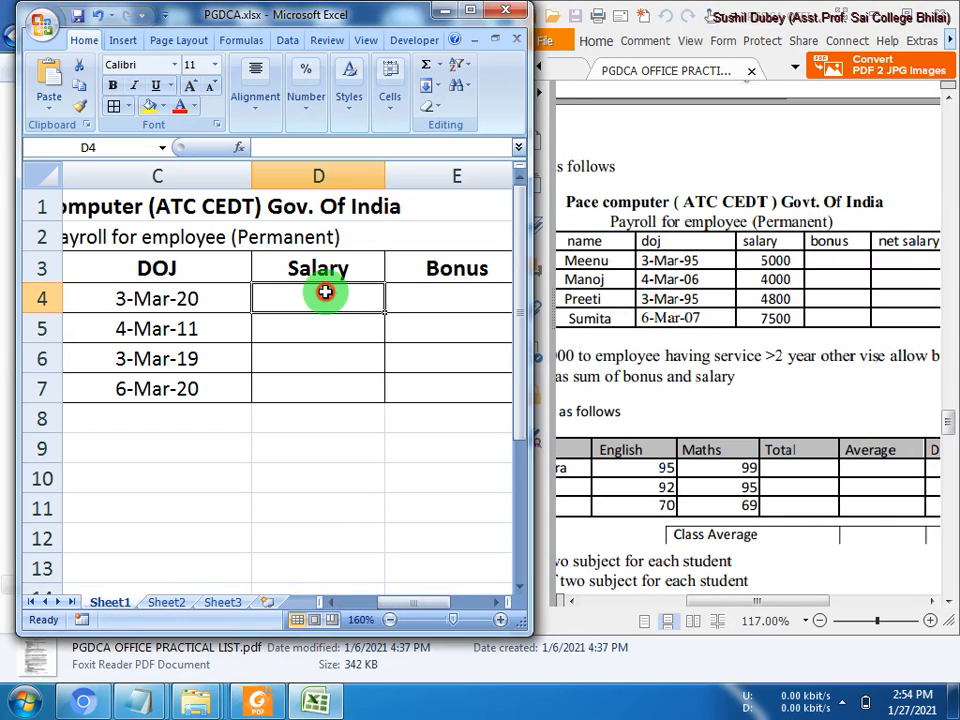
text(5000)
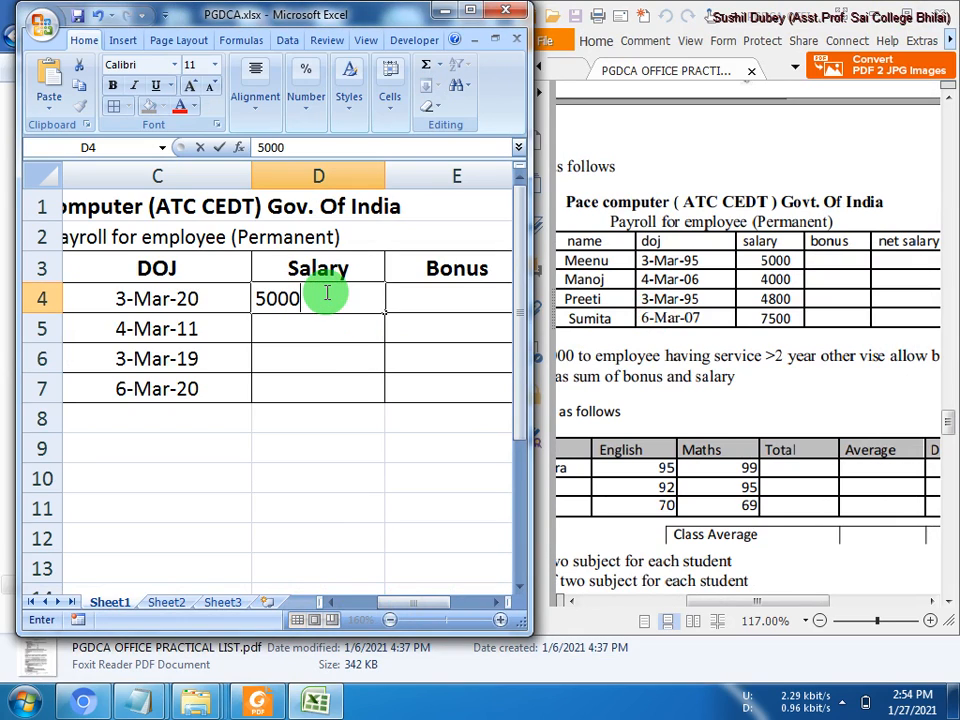
key(Return)
text(4000)
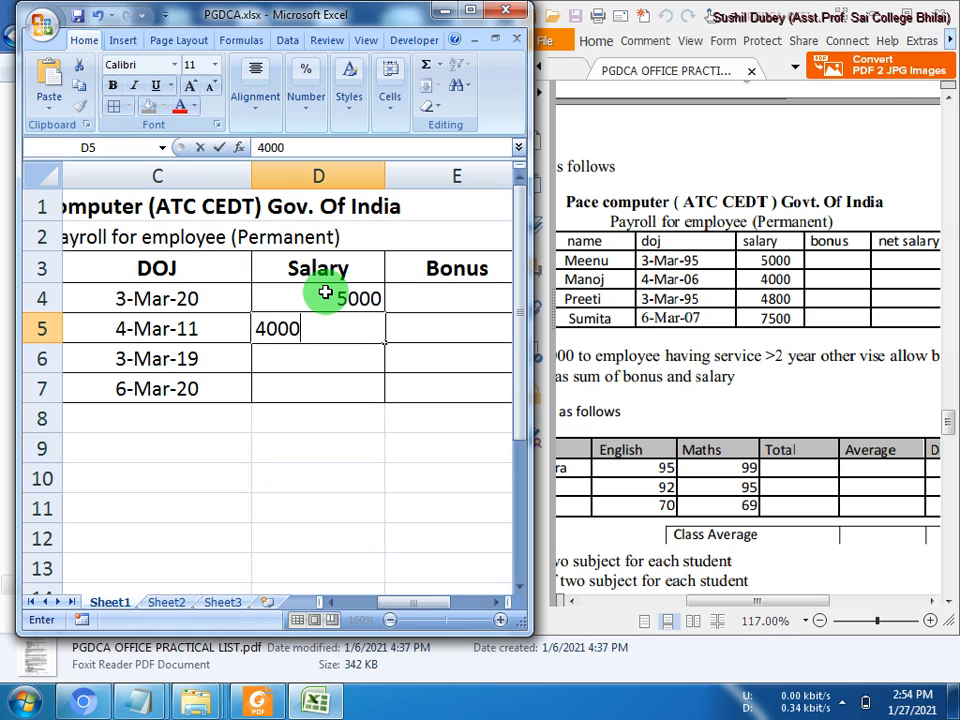
key(Return)
text(4800)
key(Return)
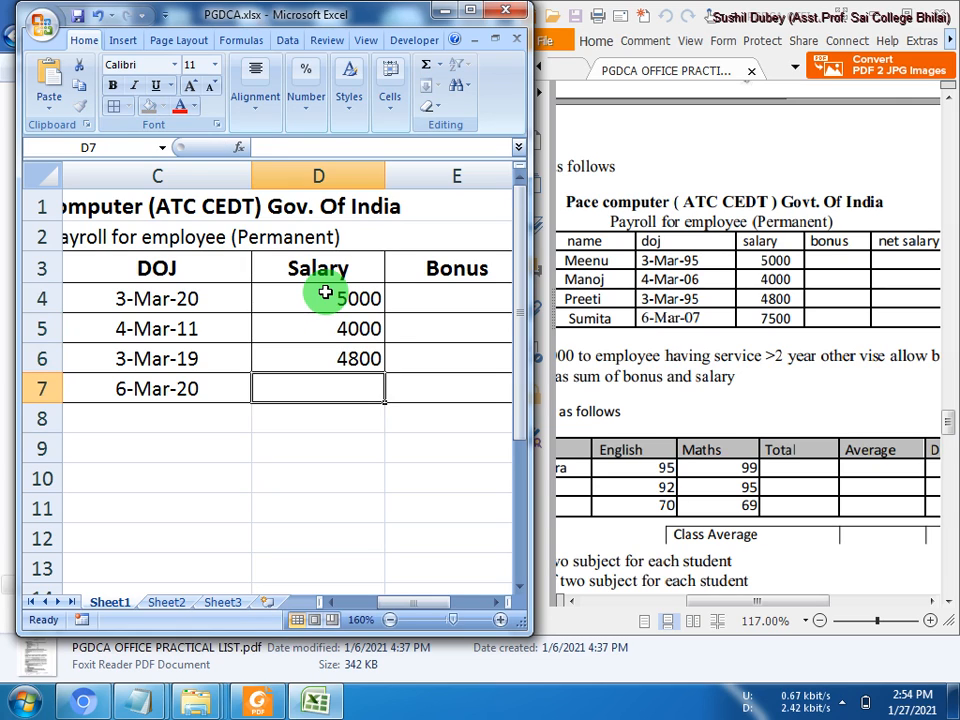
text(7500)
key(Return)
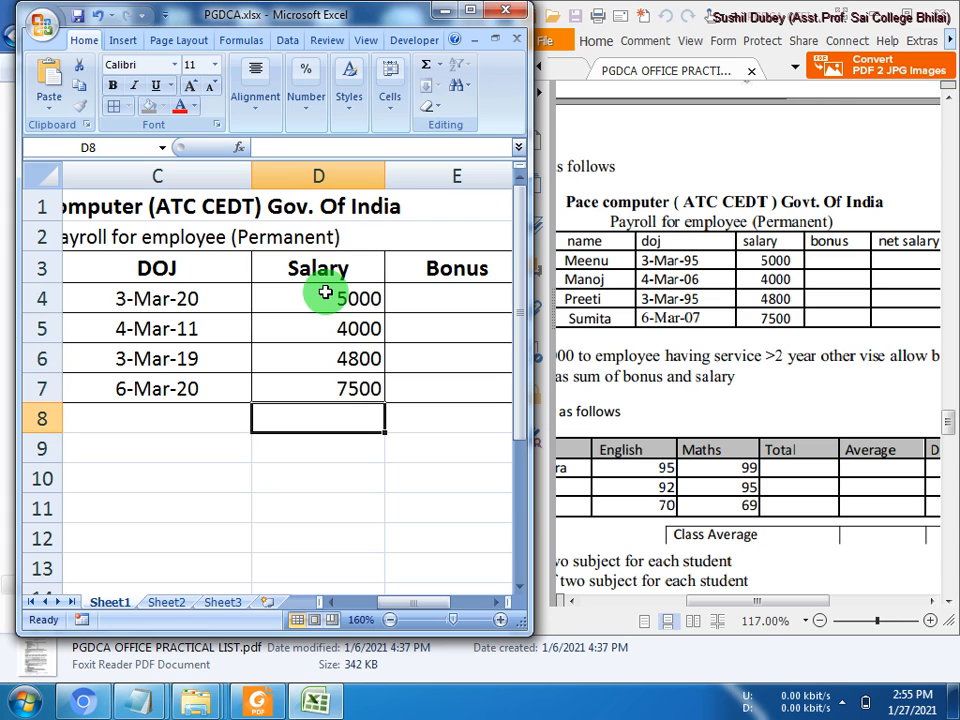
Step: Maximize the workbook window again and widen column F to fit the net Salary heading
click(472, 13)
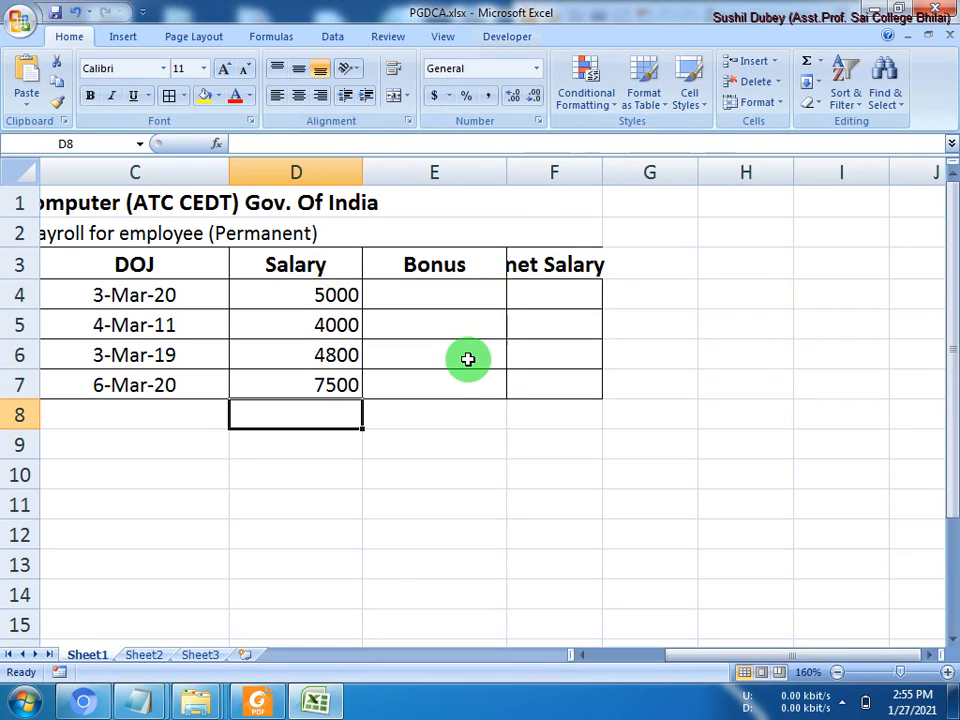
click(446, 298)
drag(595, 177, 617, 176)
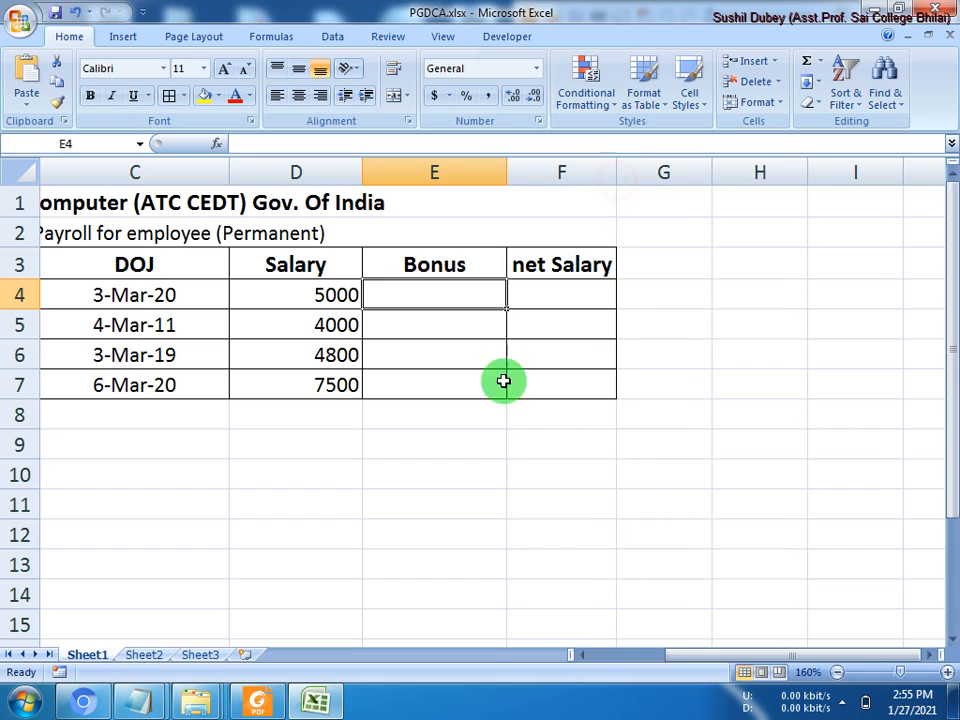
Step: Narrow the DOJ column slightly so that all table columns from A to F fit in view
drag(681, 666, 606, 669)
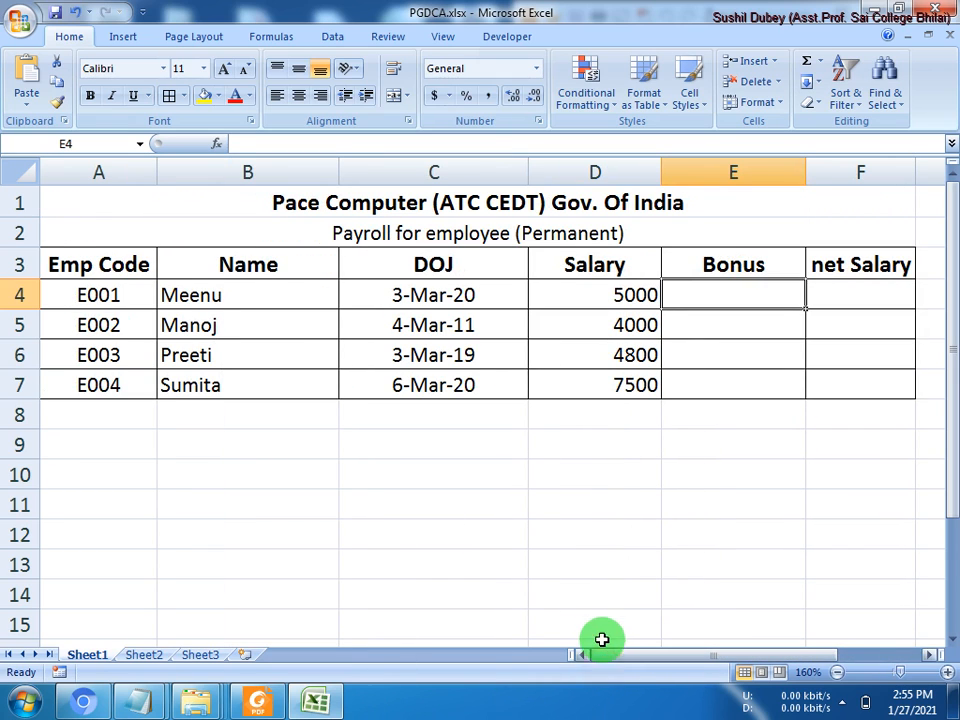
drag(530, 168, 499, 168)
click(441, 292)
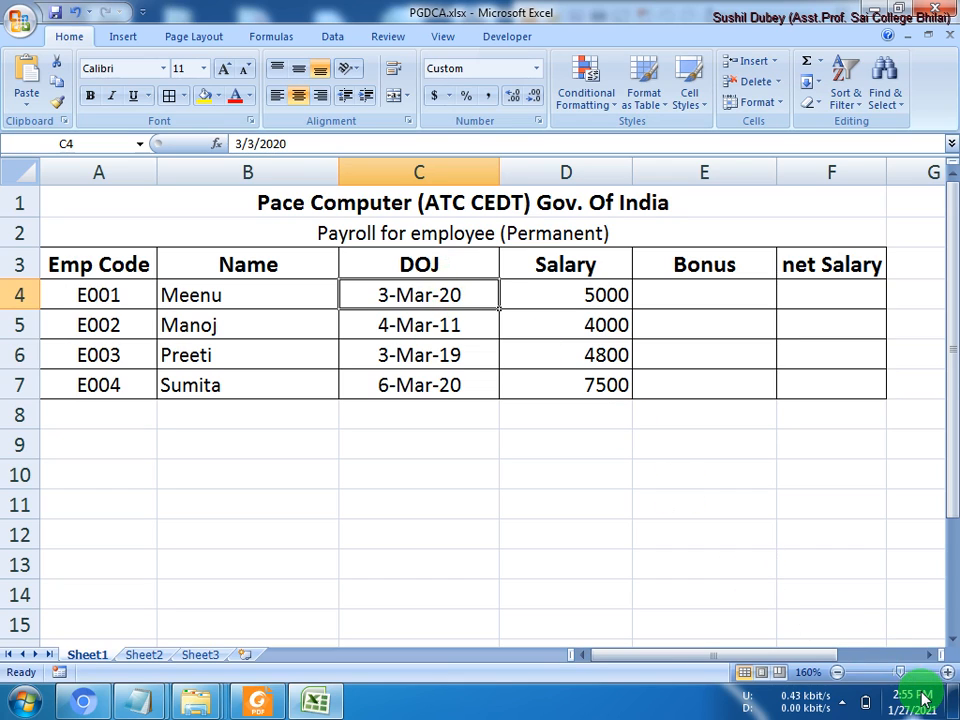
Step: Enter the formula =YEAR(NOW()) in the first Bonus cell, E4
click(680, 295)
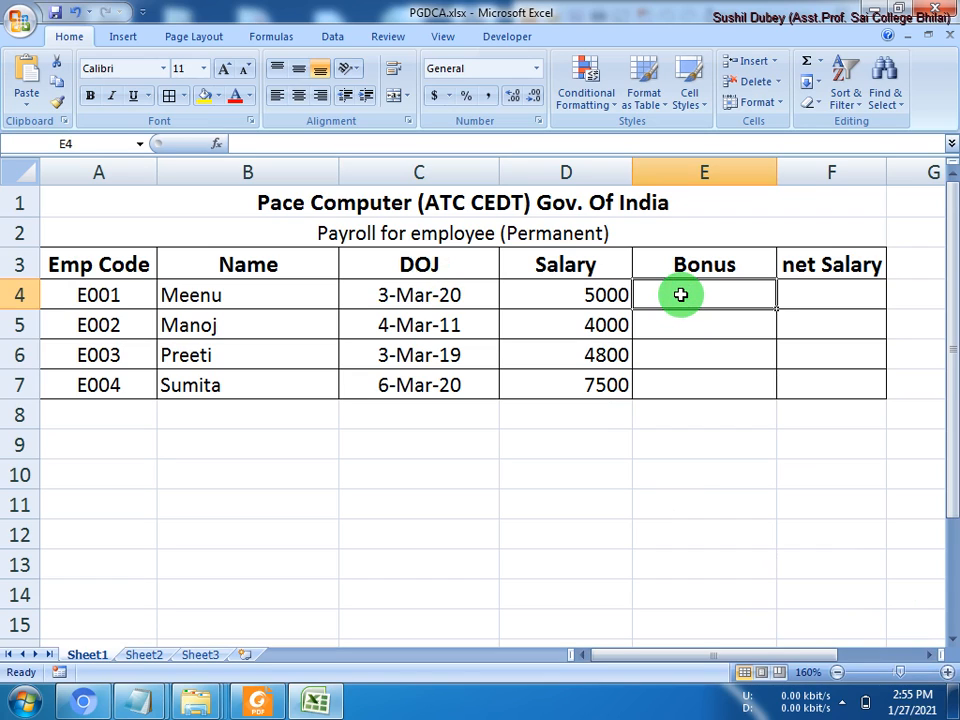
text(=)
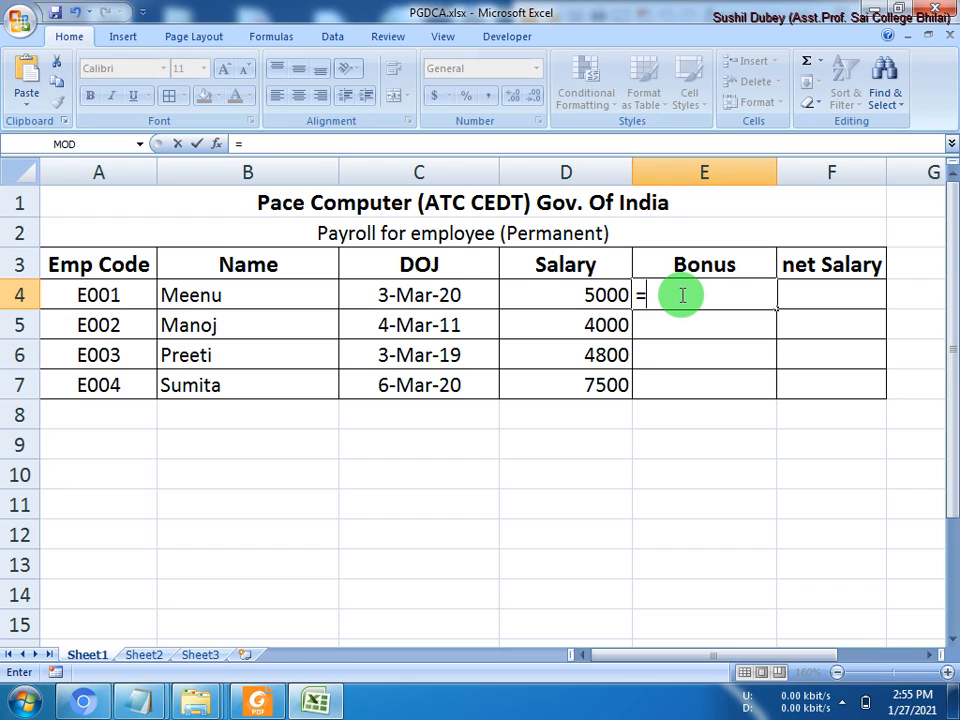
text(yea)
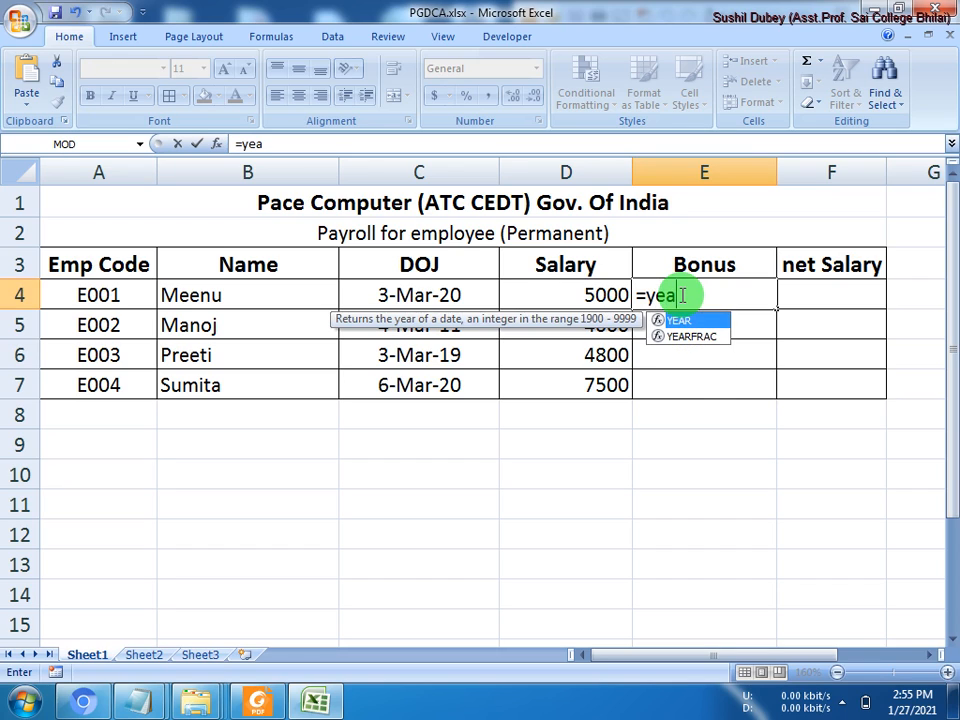
text(r()
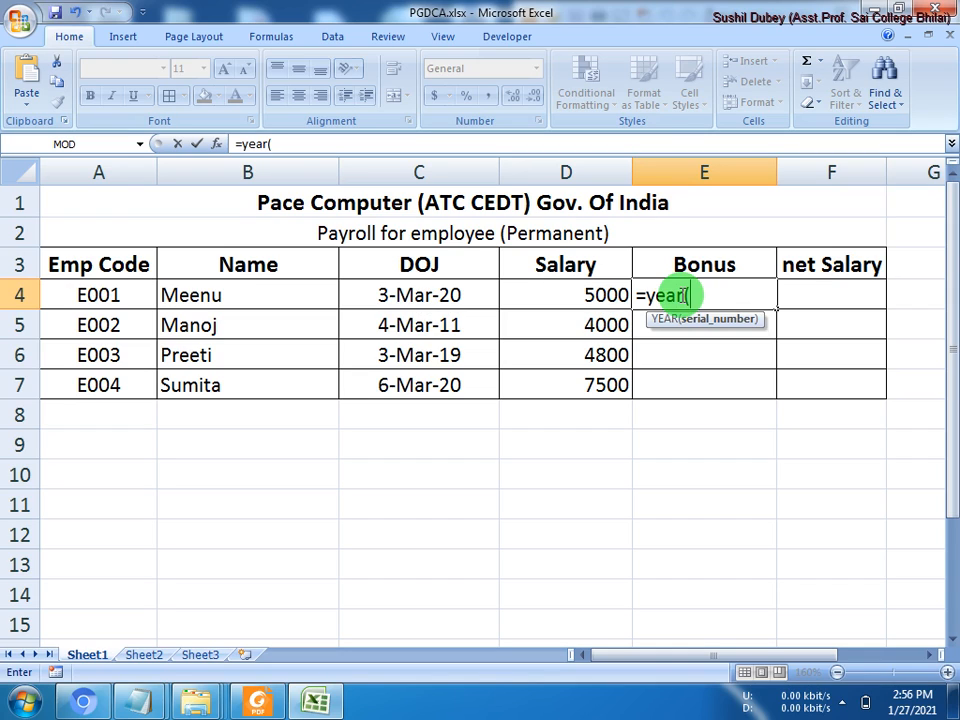
text(now())
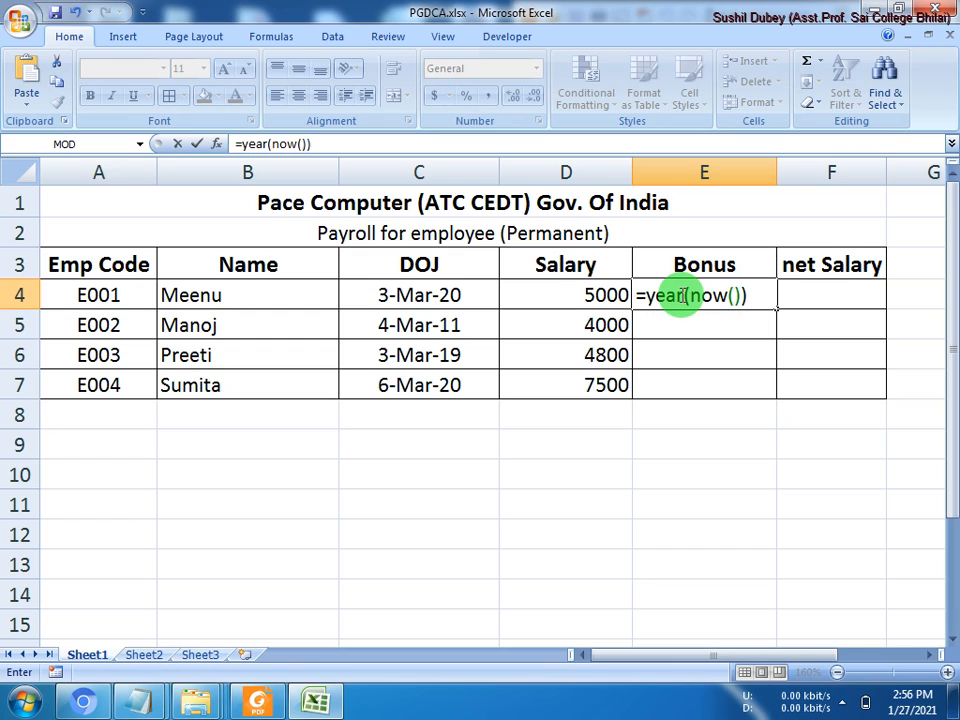
key(Return)
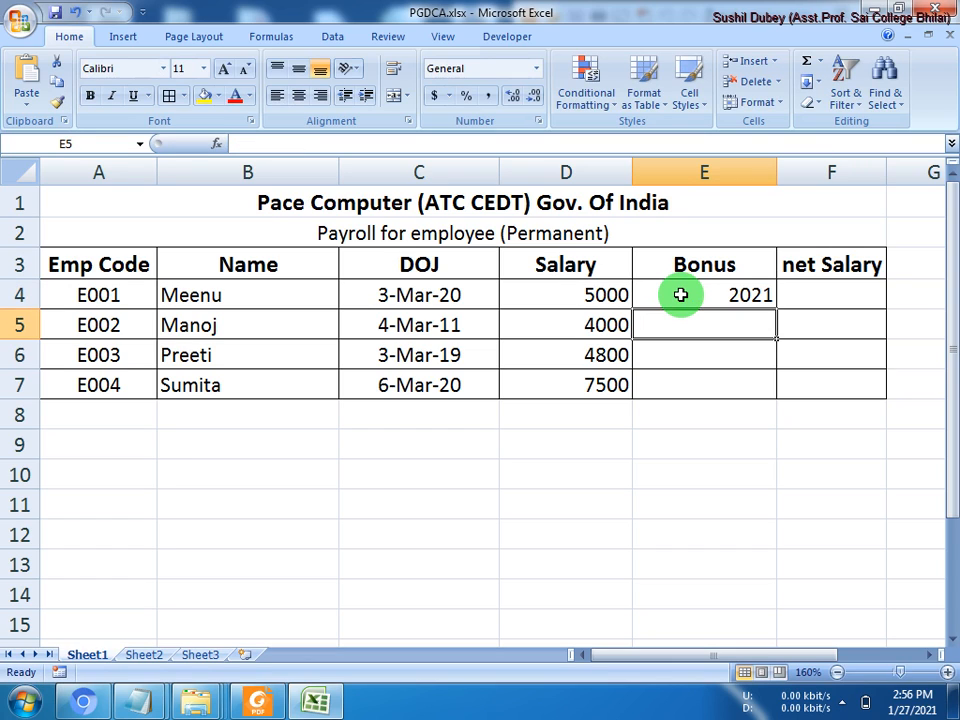
Step: Extend the formula in E4 to =YEAR(NOW())-YEAR(C4) to calculate the first employee's years of service
click(680, 294)
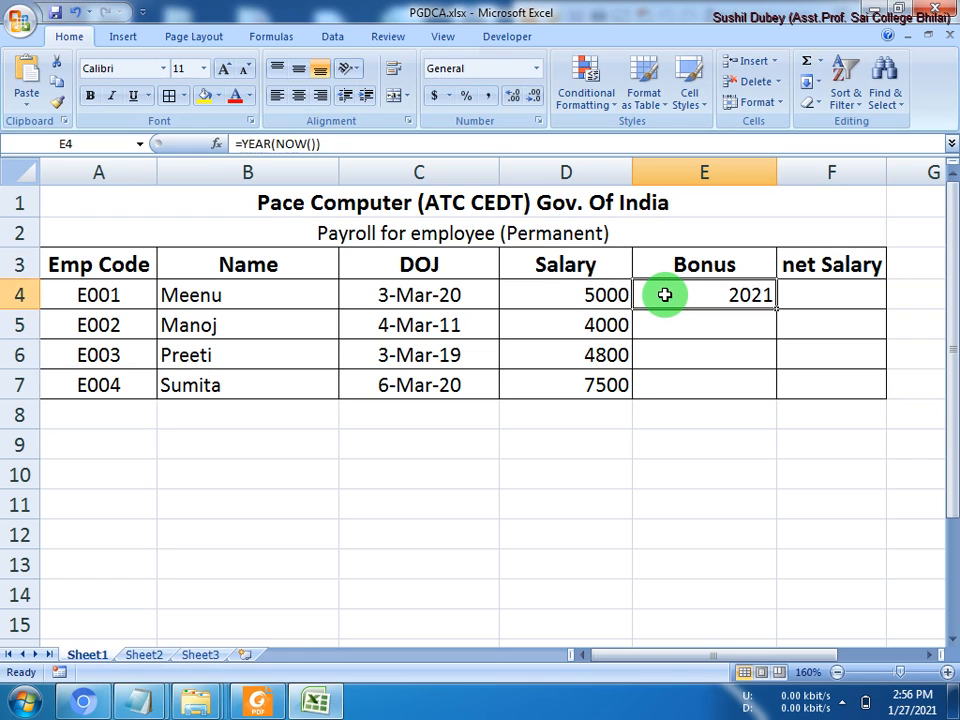
double_click(664, 294)
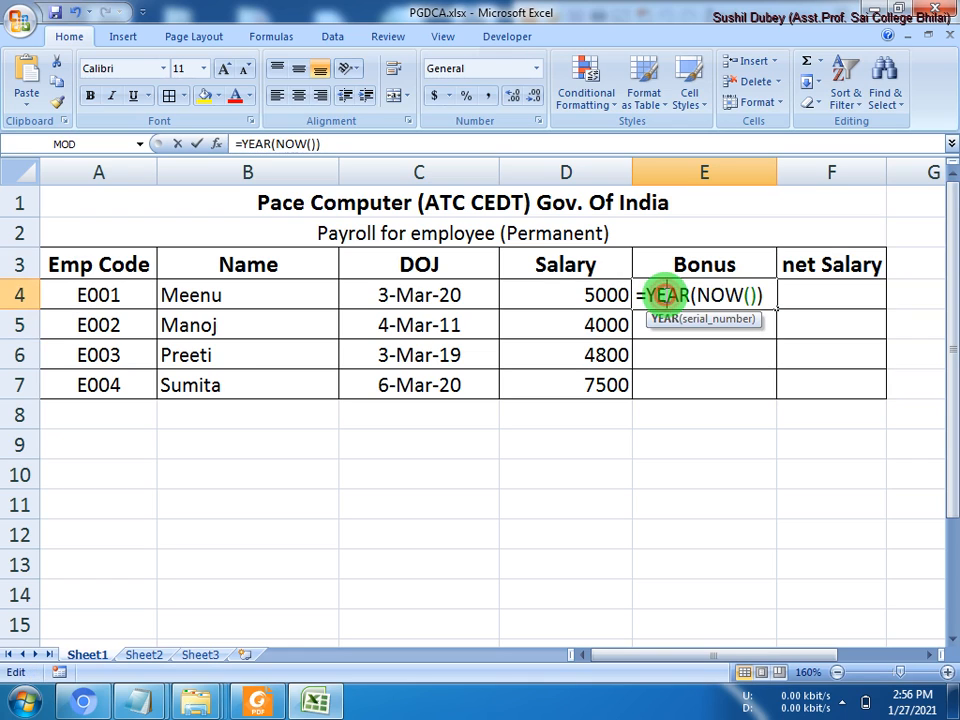
click(775, 296)
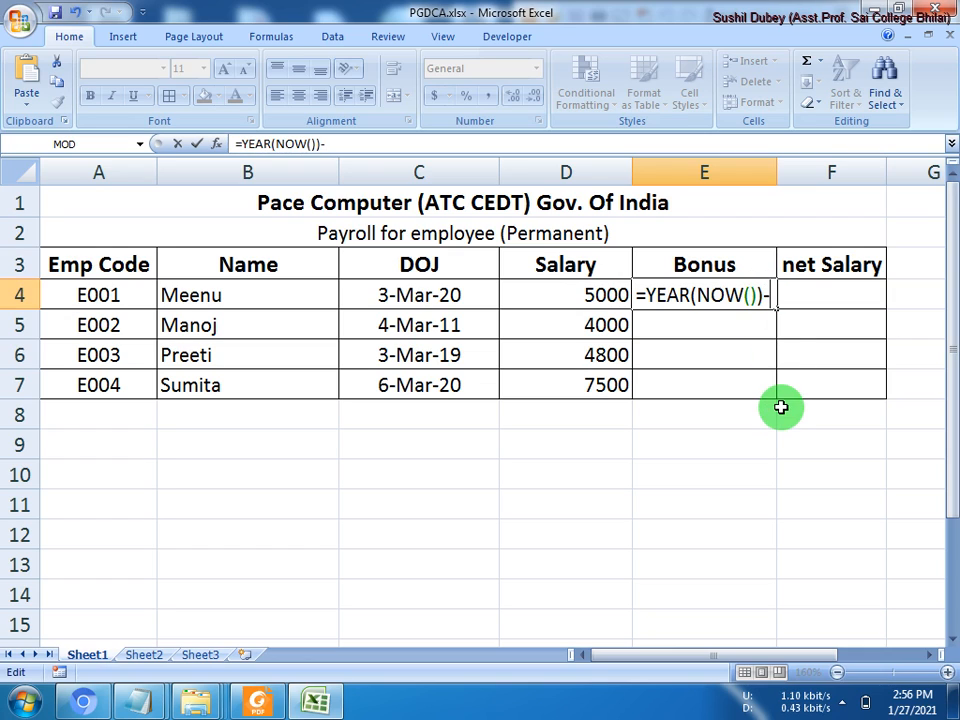
text(-ye)
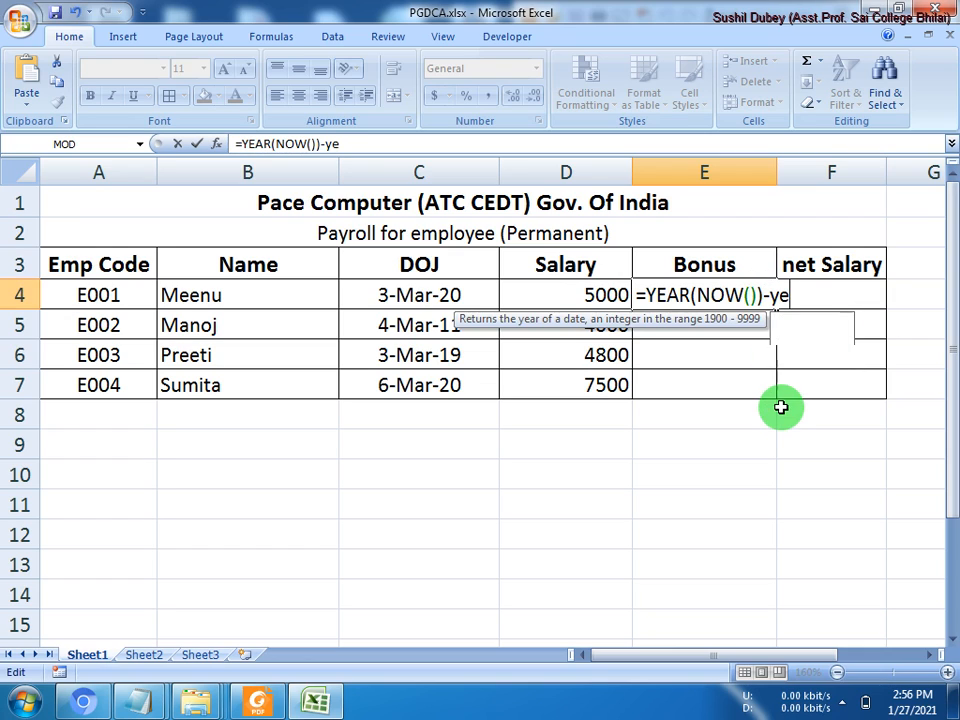
text(ar()
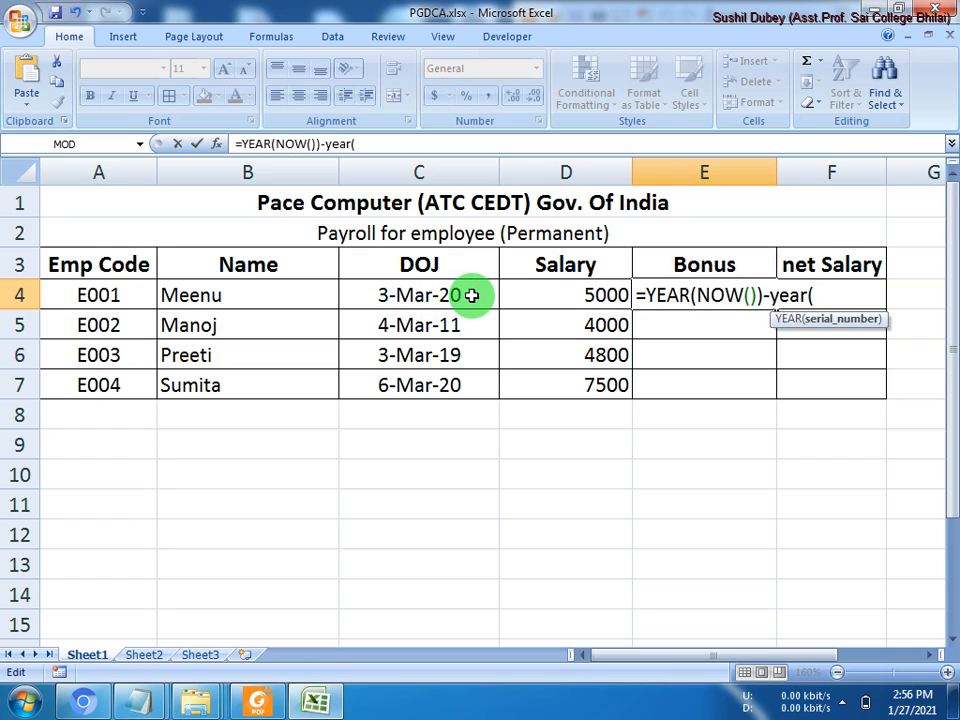
click(420, 299)
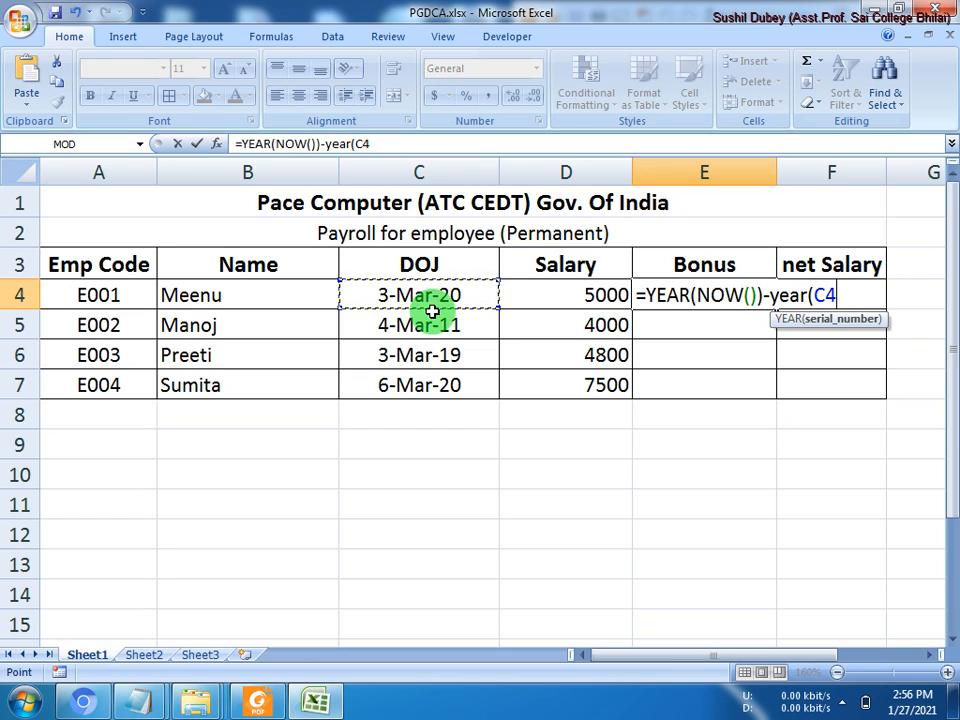
text())
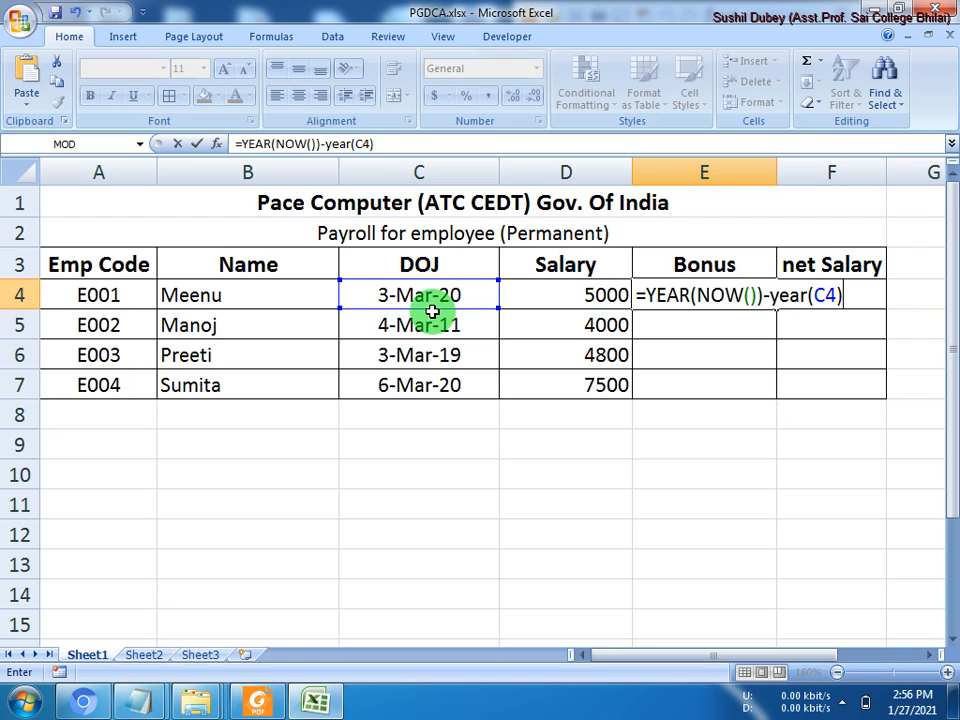
key(Return)
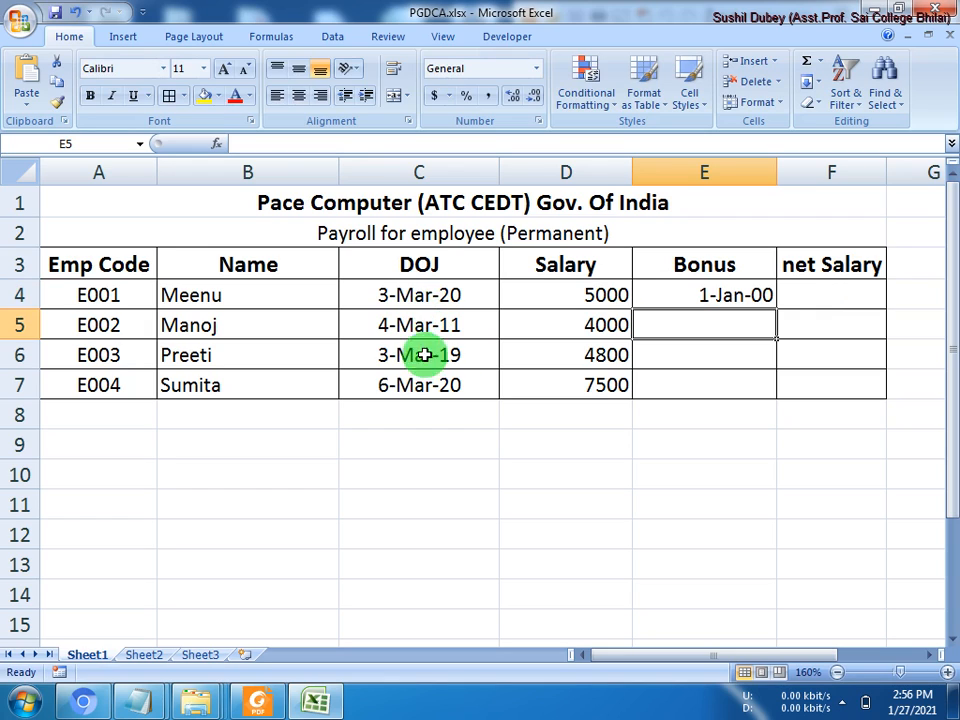
Step: Format the Bonus cells E4:E7 as Number with no decimal places
click(765, 293)
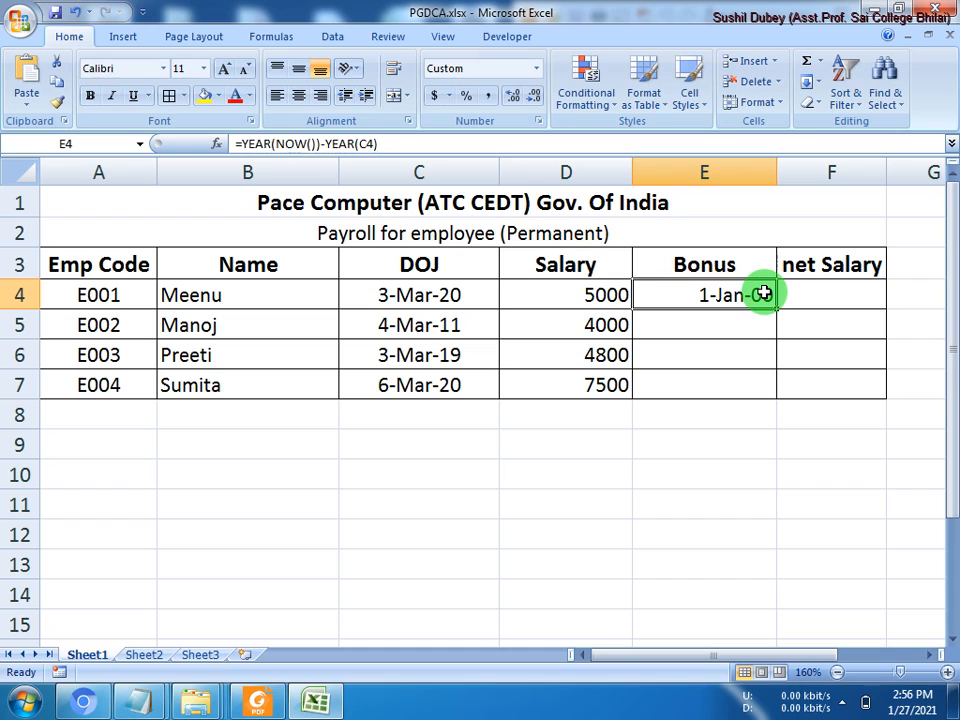
drag(726, 291, 724, 386)
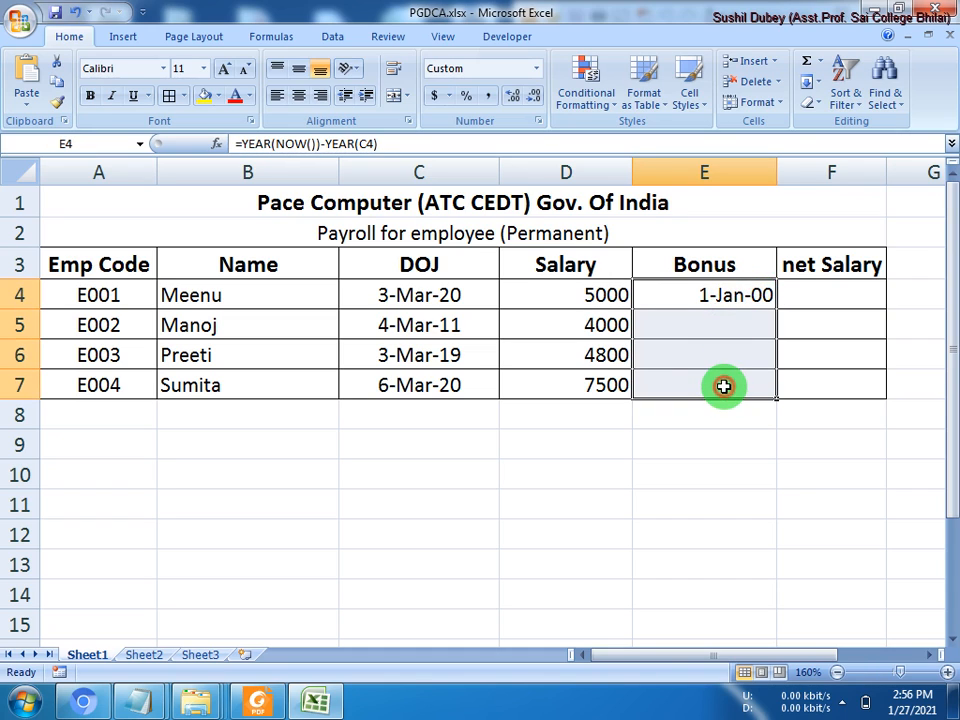
click(537, 75)
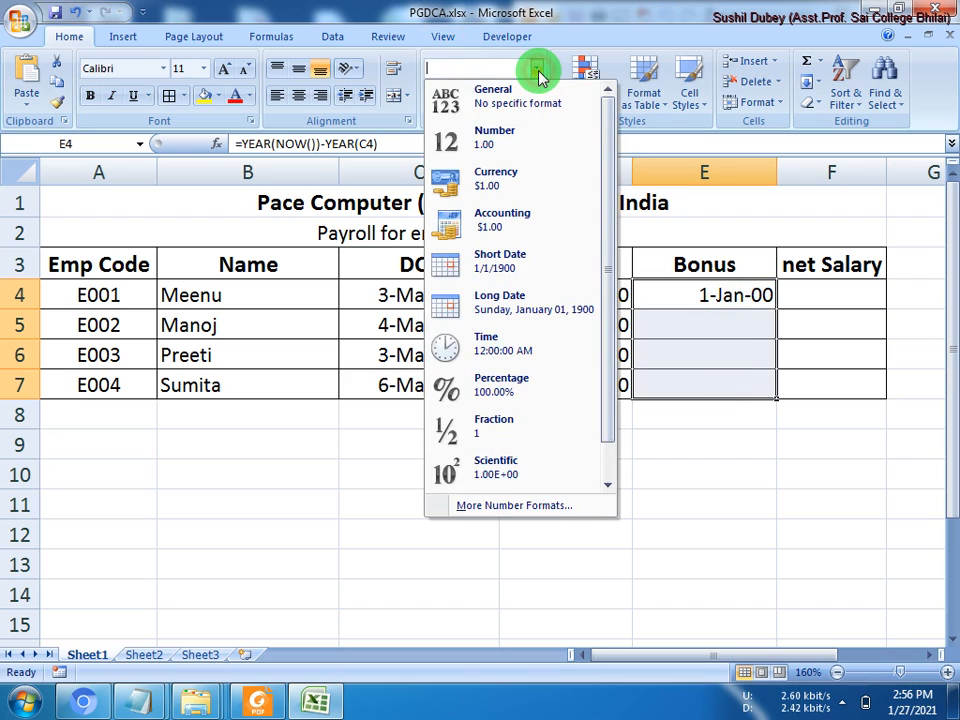
click(505, 135)
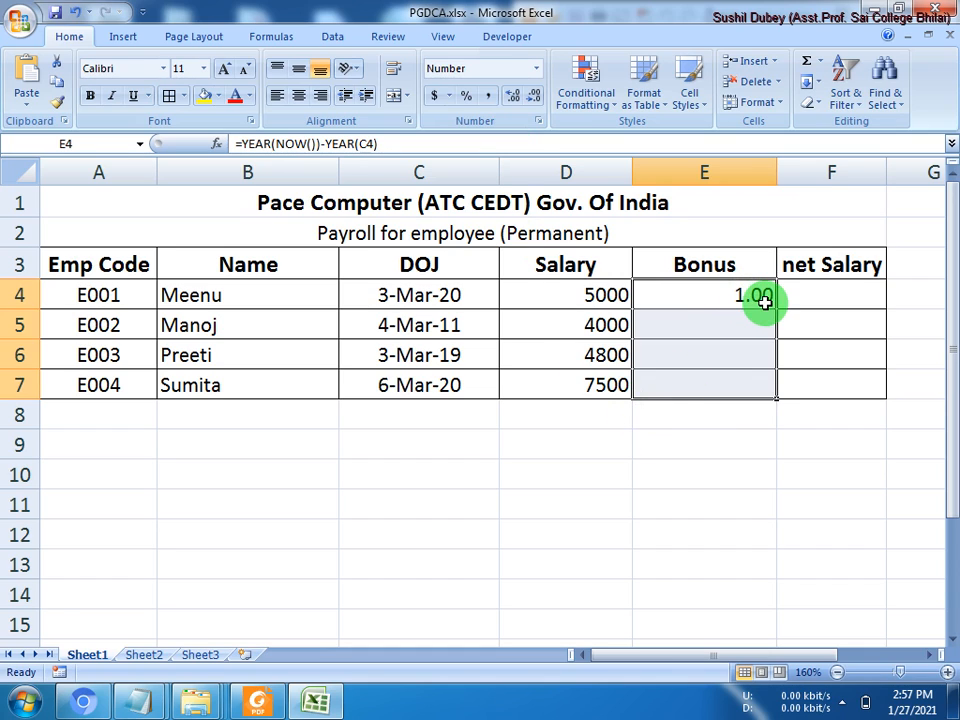
click(537, 107)
click(537, 107)
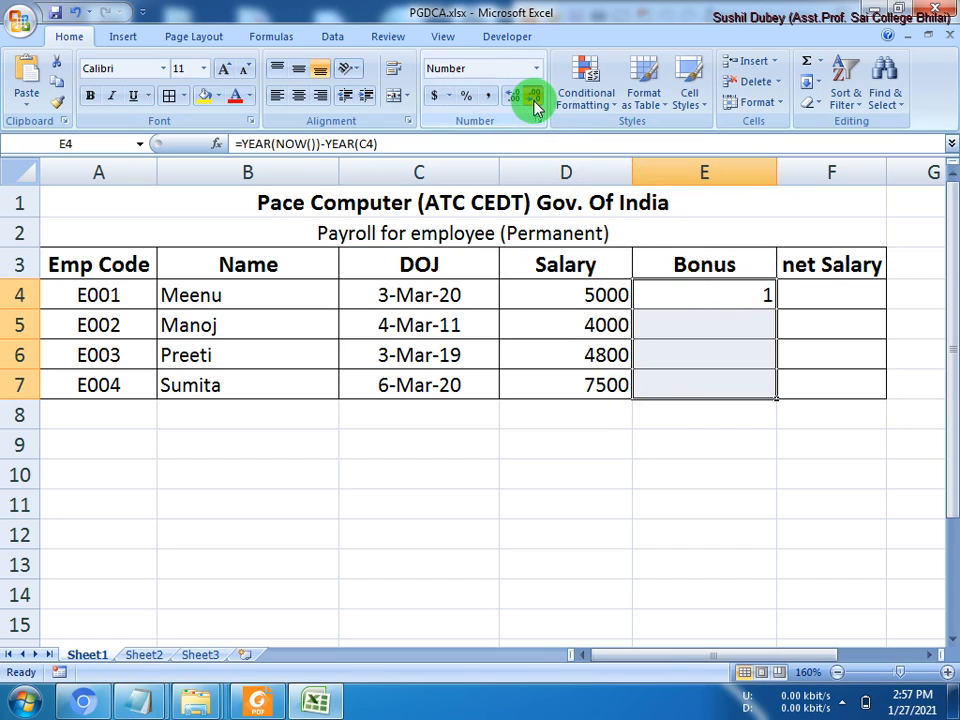
Step: Copy the years-of-service formula from E4 down to E7 and check the filled cells
click(465, 294)
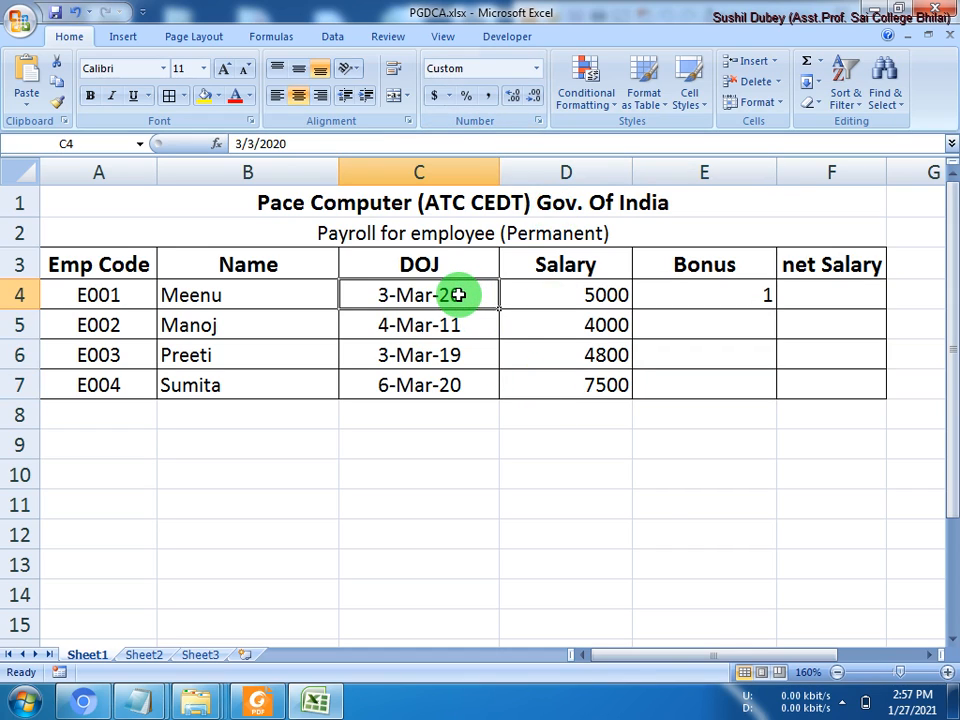
click(738, 295)
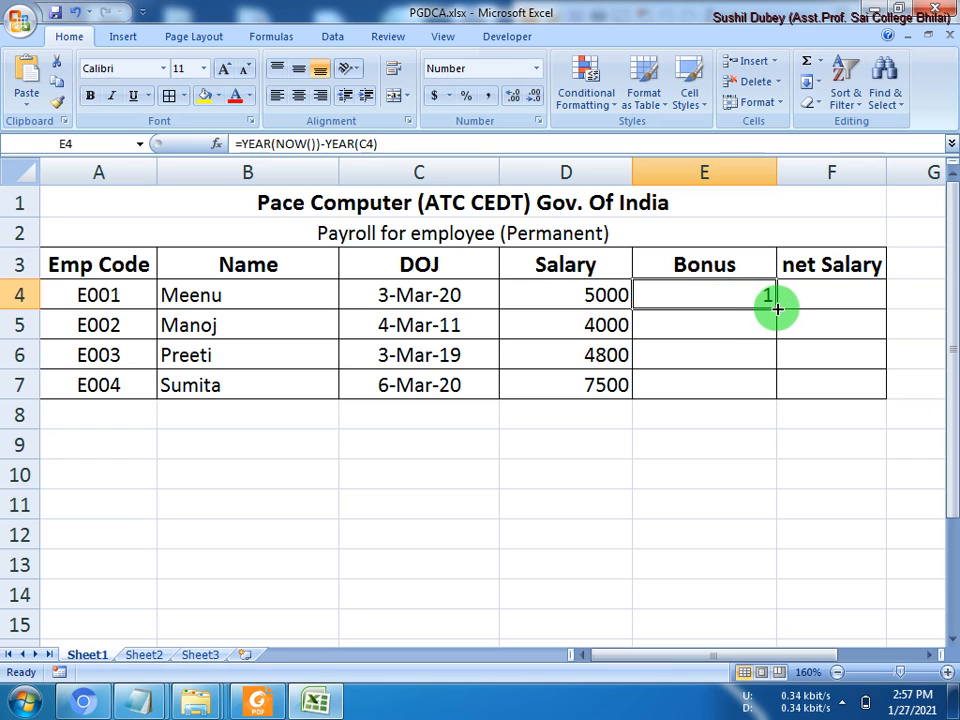
drag(777, 307, 776, 394)
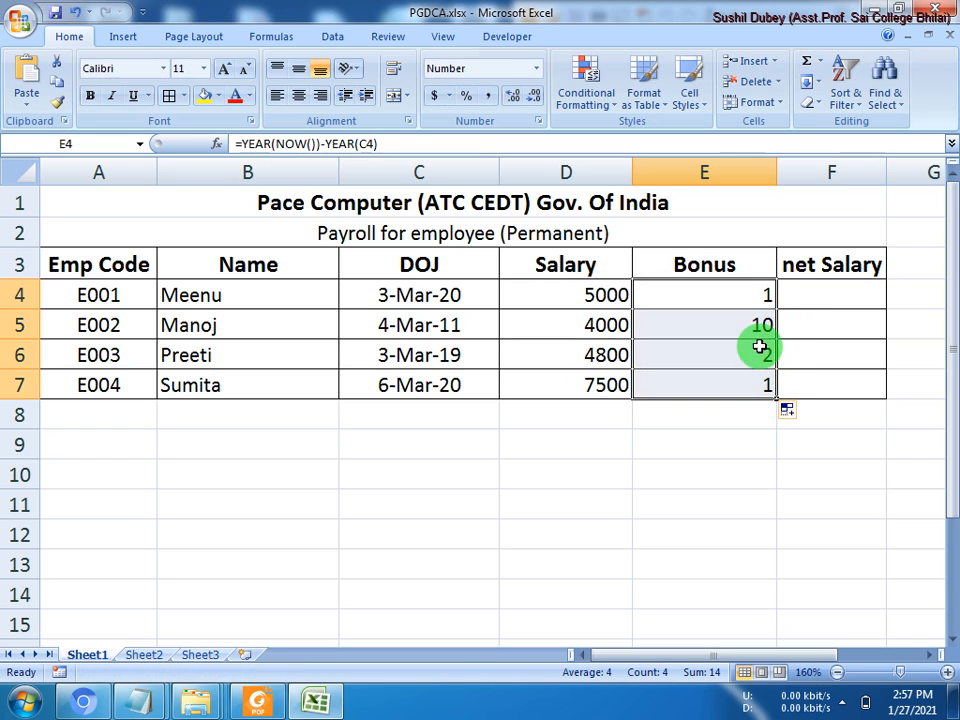
click(754, 317)
click(751, 350)
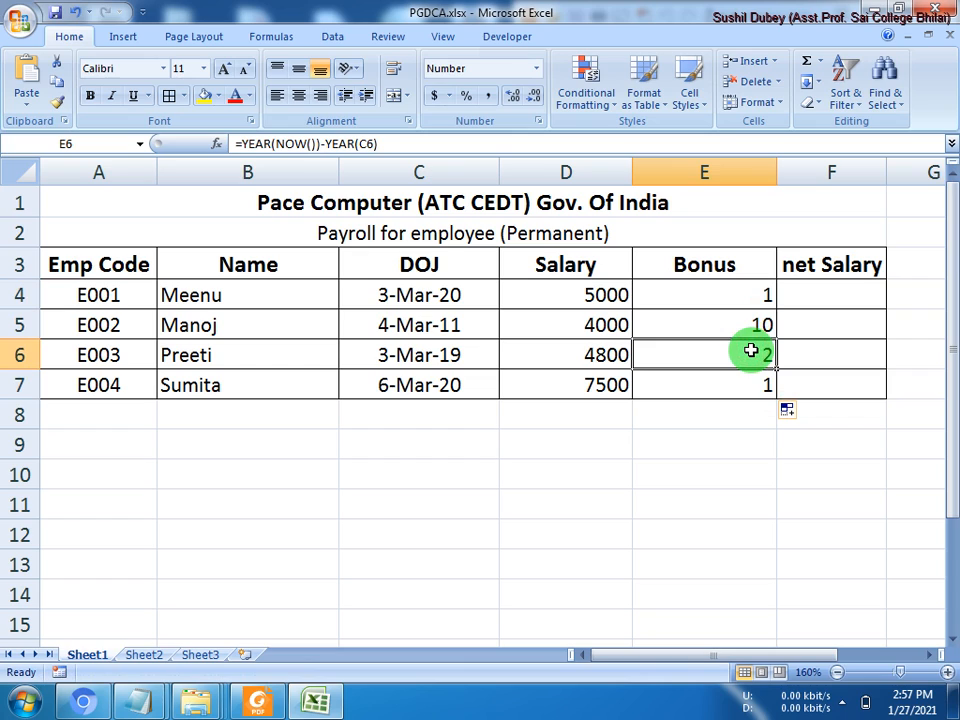
Step: Change the joining date of employee E003 in C6 to 3/3/2018
double_click(474, 357)
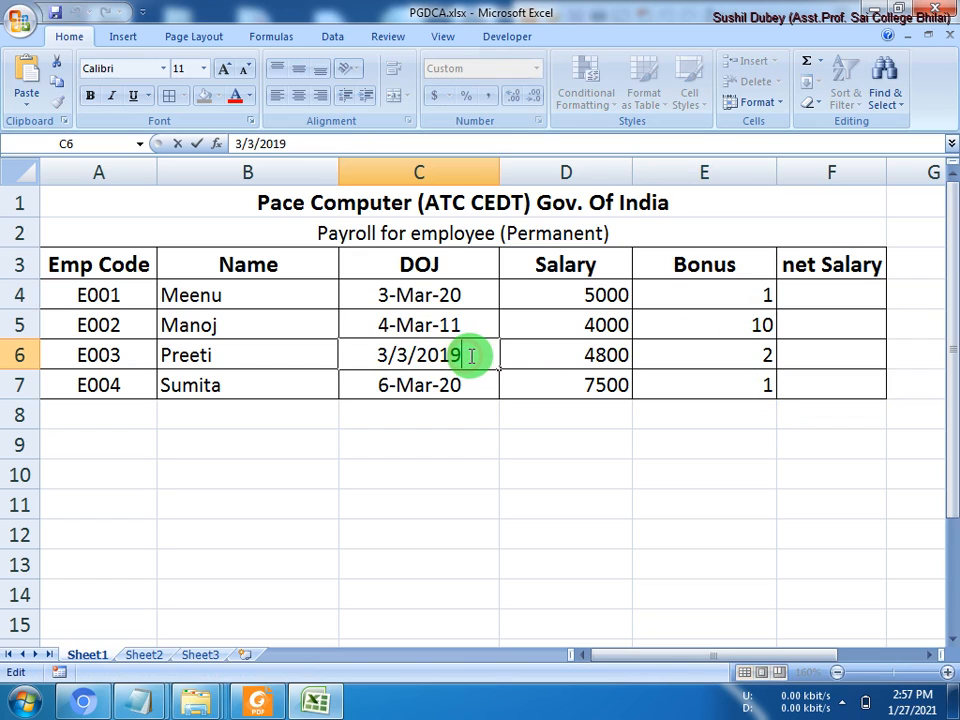
key(BackSpace)
text(8)
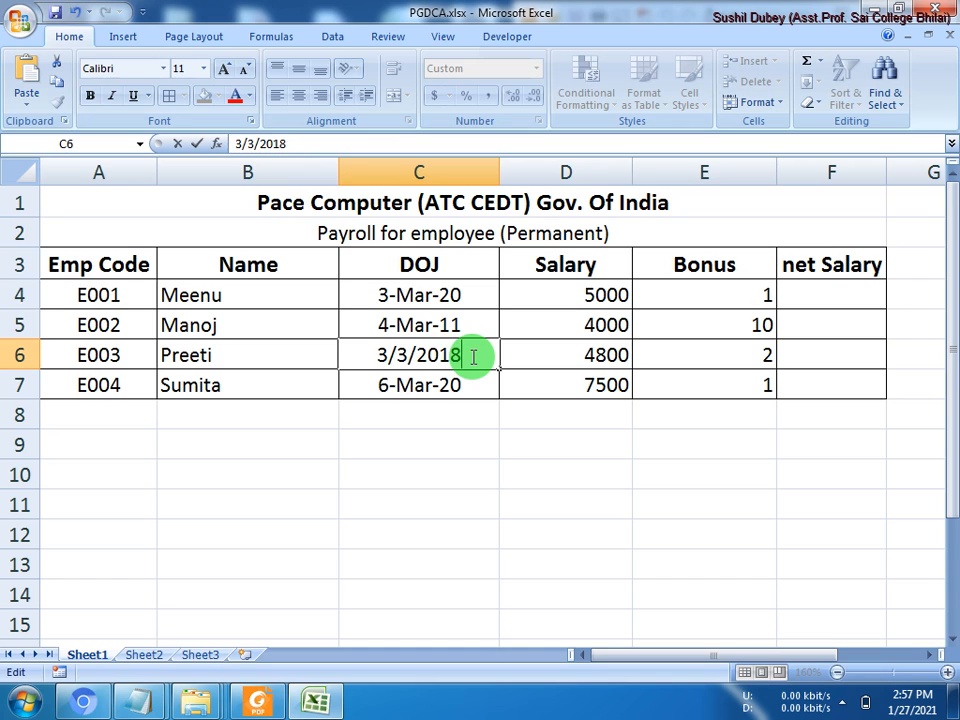
key(Return)
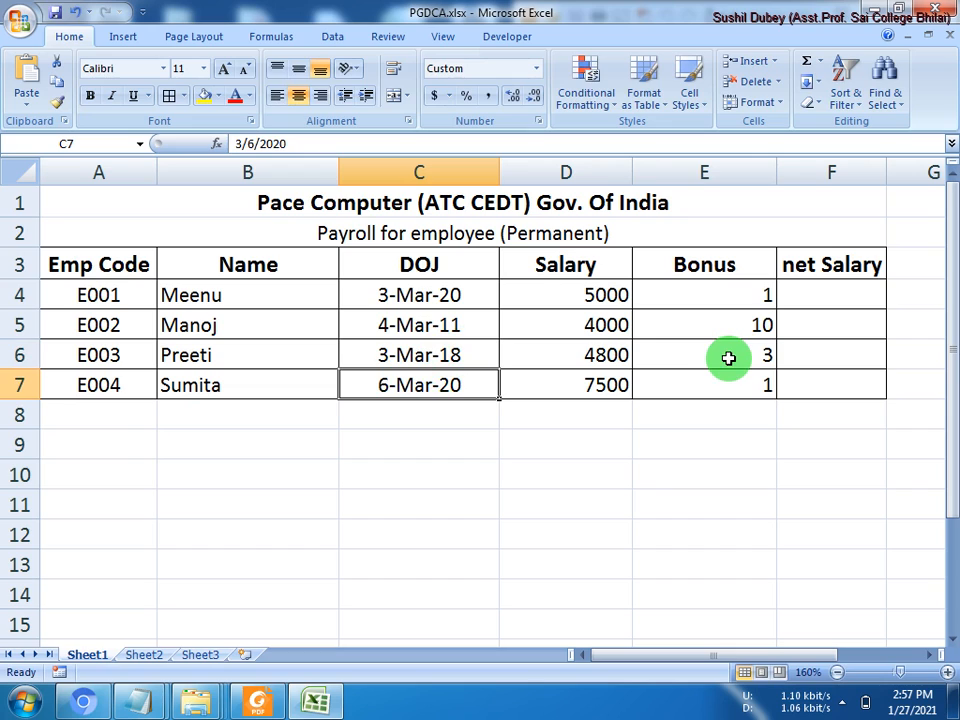
Step: Review the years-of-service formulas and results in E4:E7 for each employee
click(745, 296)
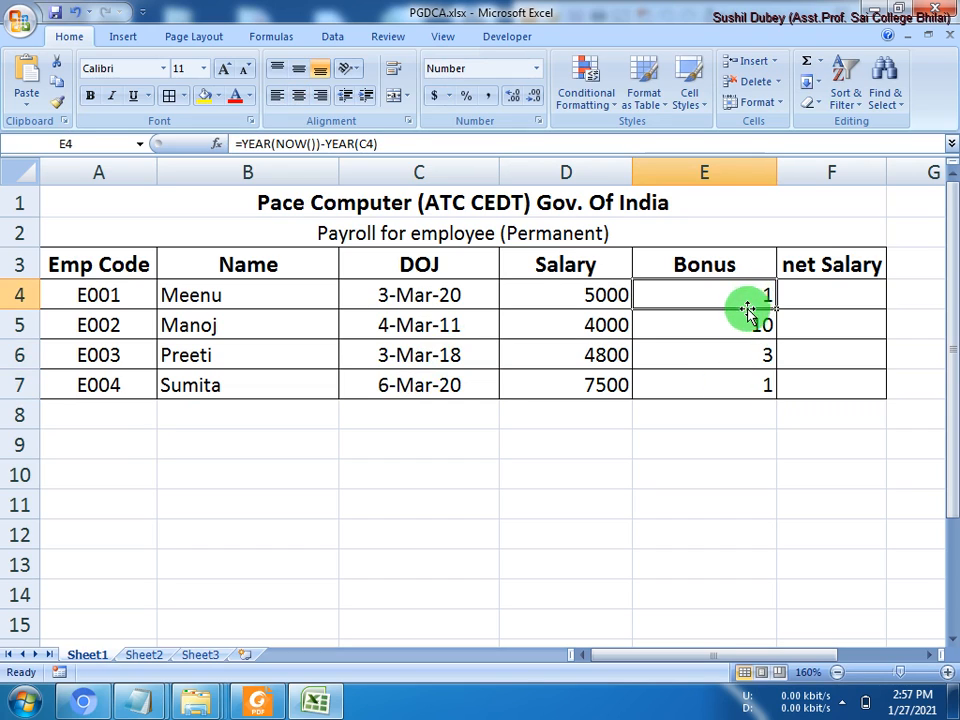
click(740, 318)
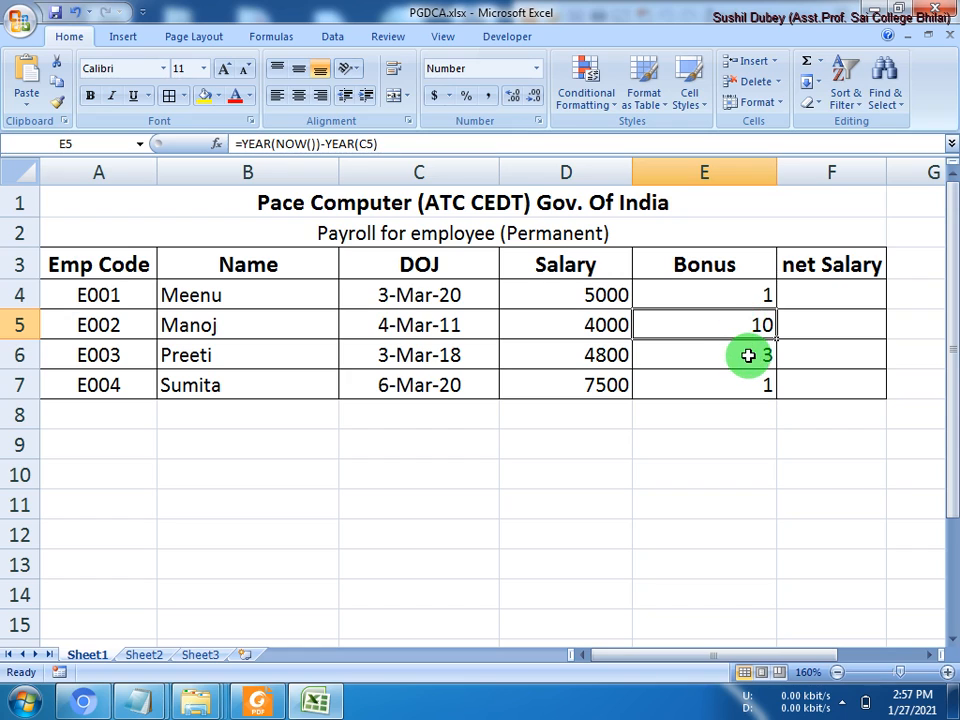
click(748, 355)
click(749, 386)
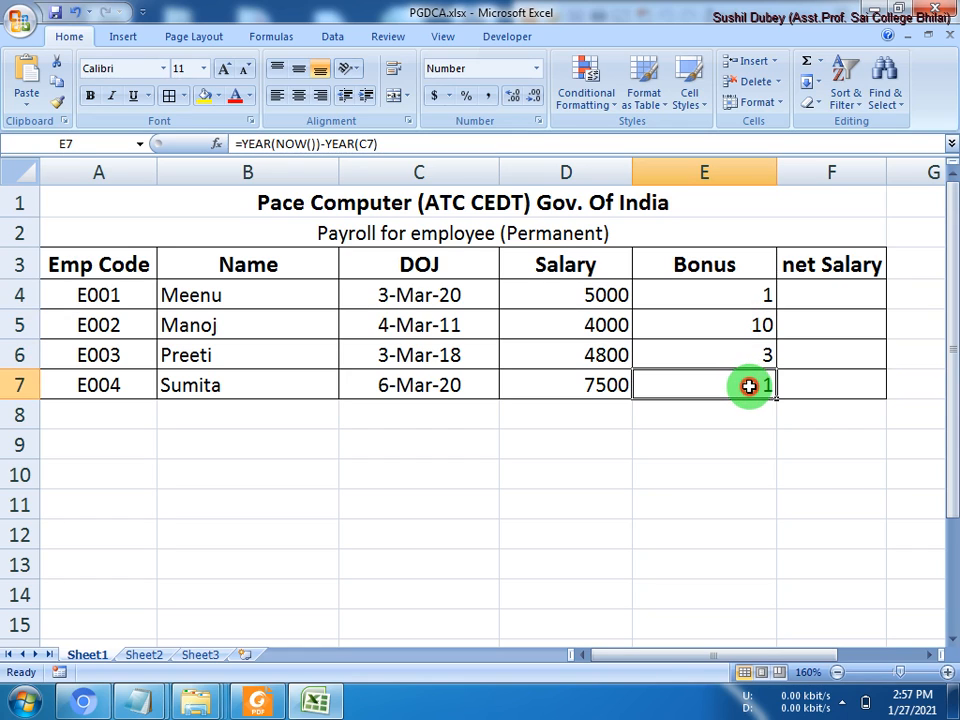
drag(735, 304, 741, 383)
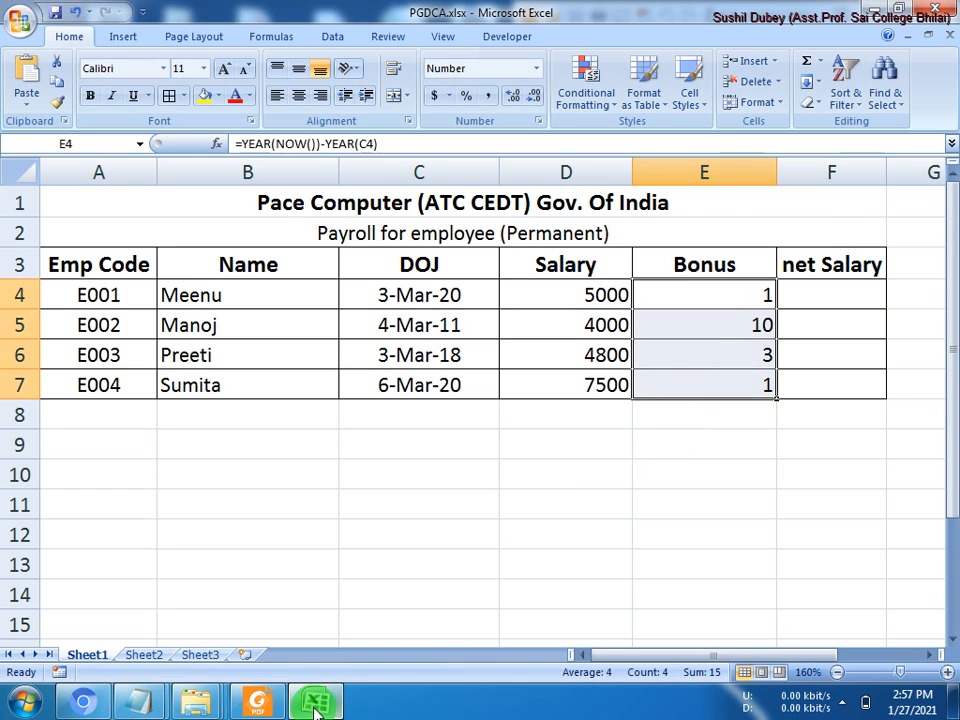
Step: Switch to the PDF in Foxit Reader, maximize it and highlight the >2 year service condition in exercise 3
click(260, 700)
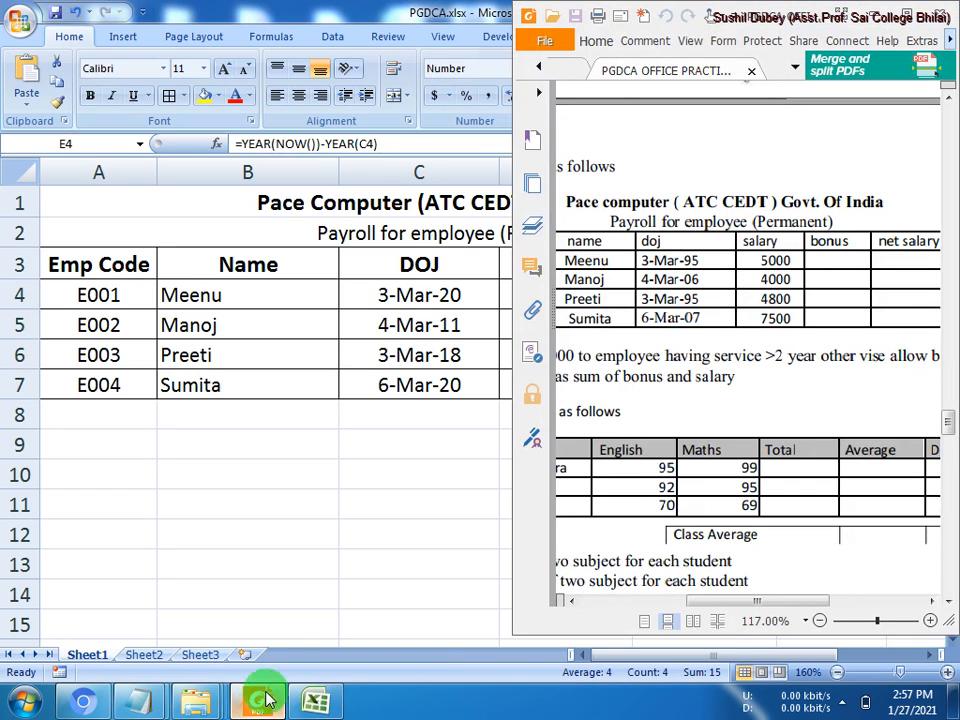
double_click(900, 14)
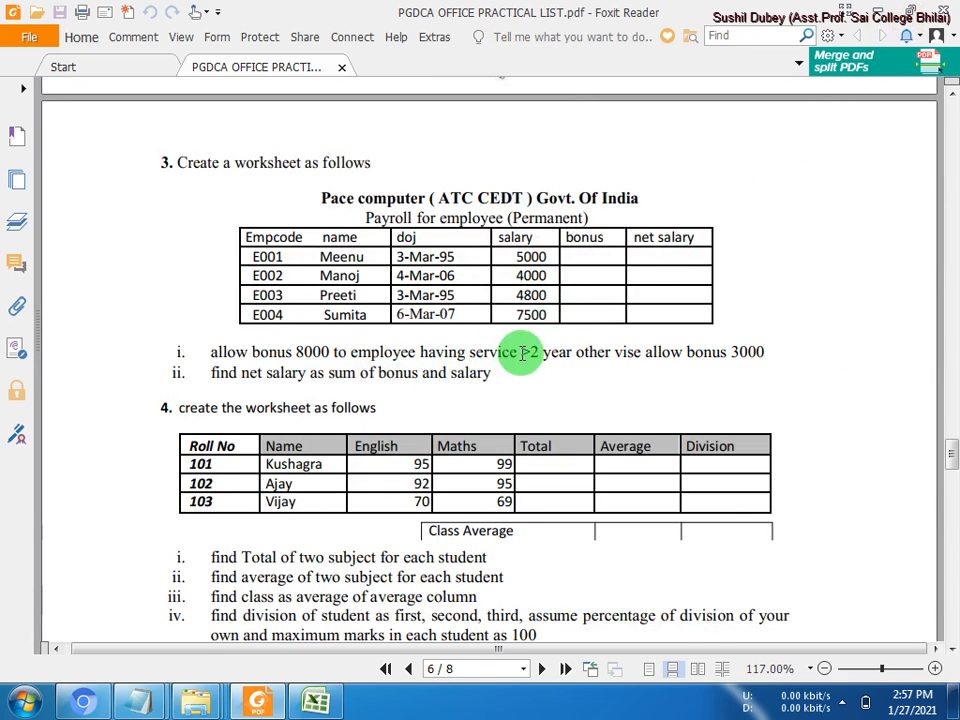
drag(520, 352, 561, 351)
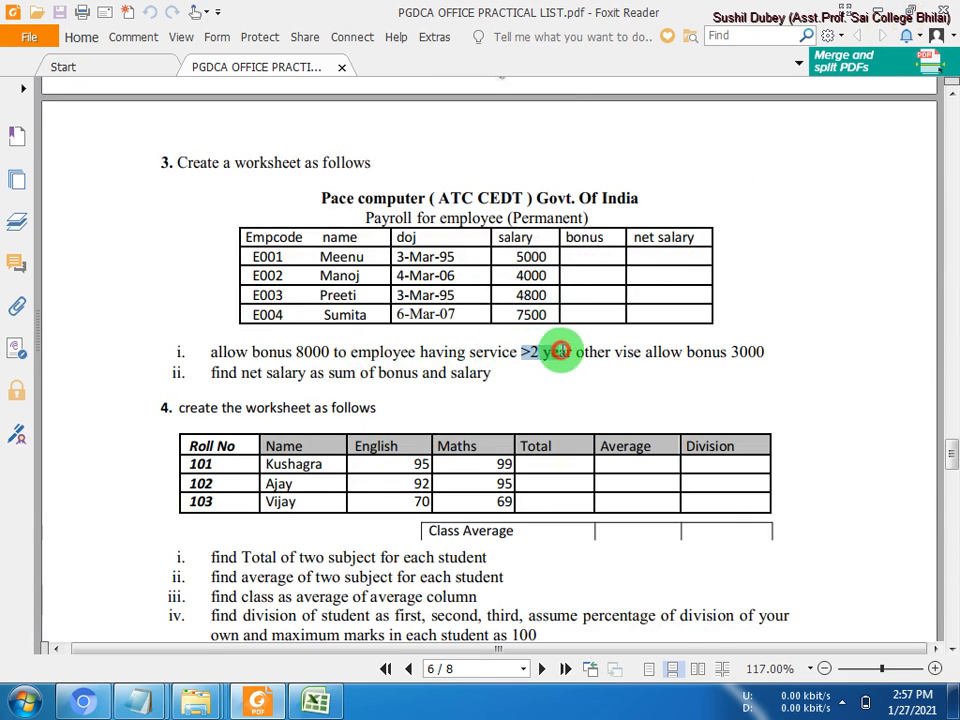
Step: Highlight the 8000 bonus rule and the otherwise 3000 rule in exercise 3 of the PDF
click(296, 347)
drag(296, 347, 540, 352)
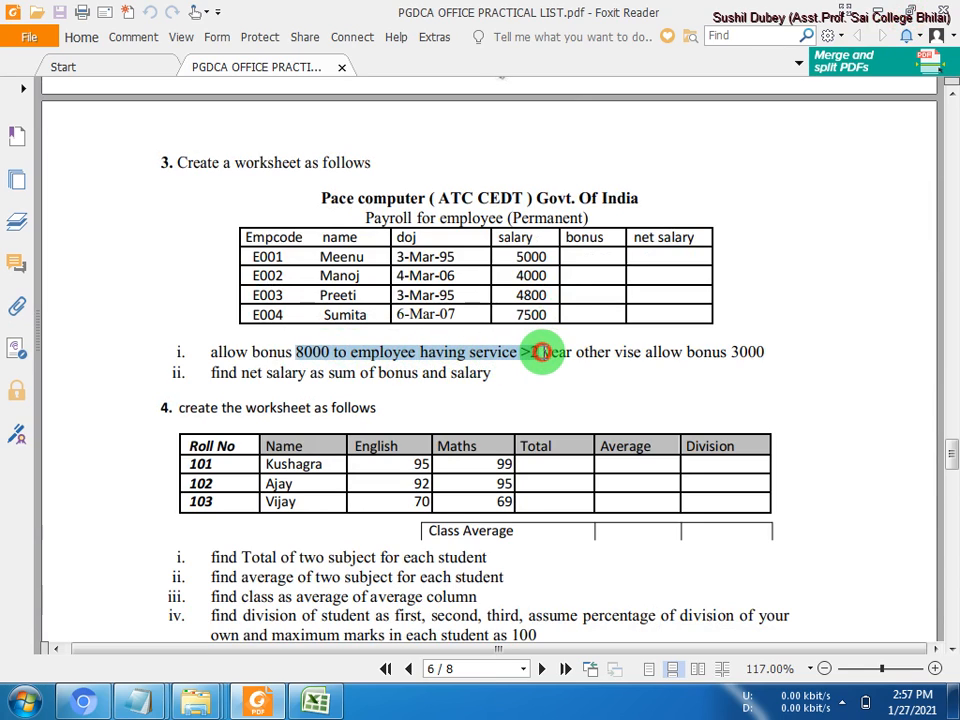
drag(632, 352, 776, 355)
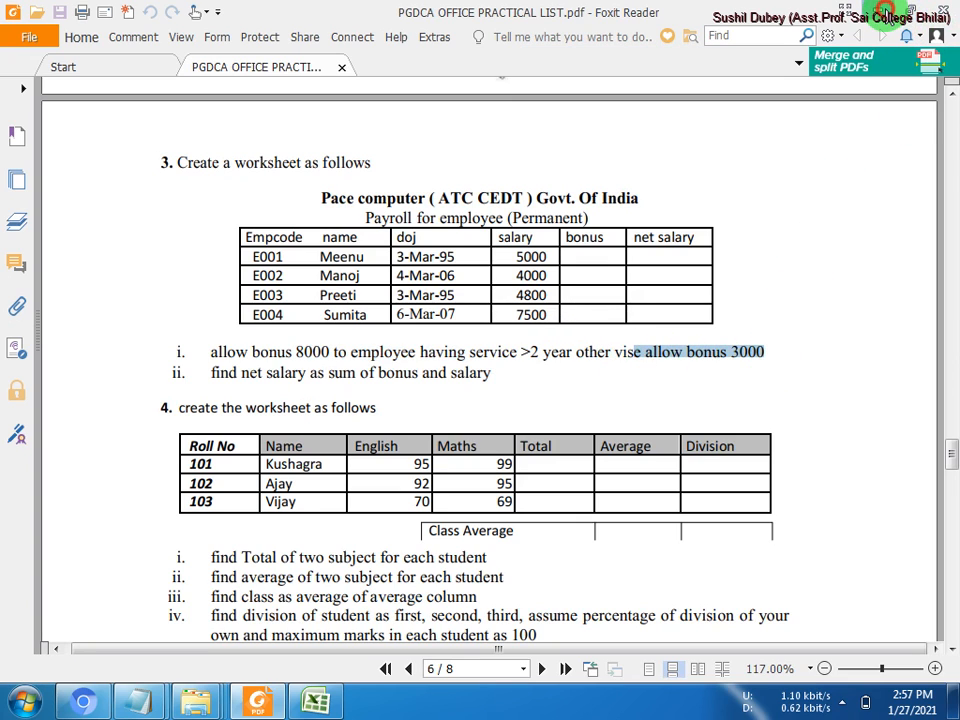
Step: Minimize the PDF to return to Excel and review the years of service in E4:E7 against the bonus condition
click(885, 12)
click(714, 291)
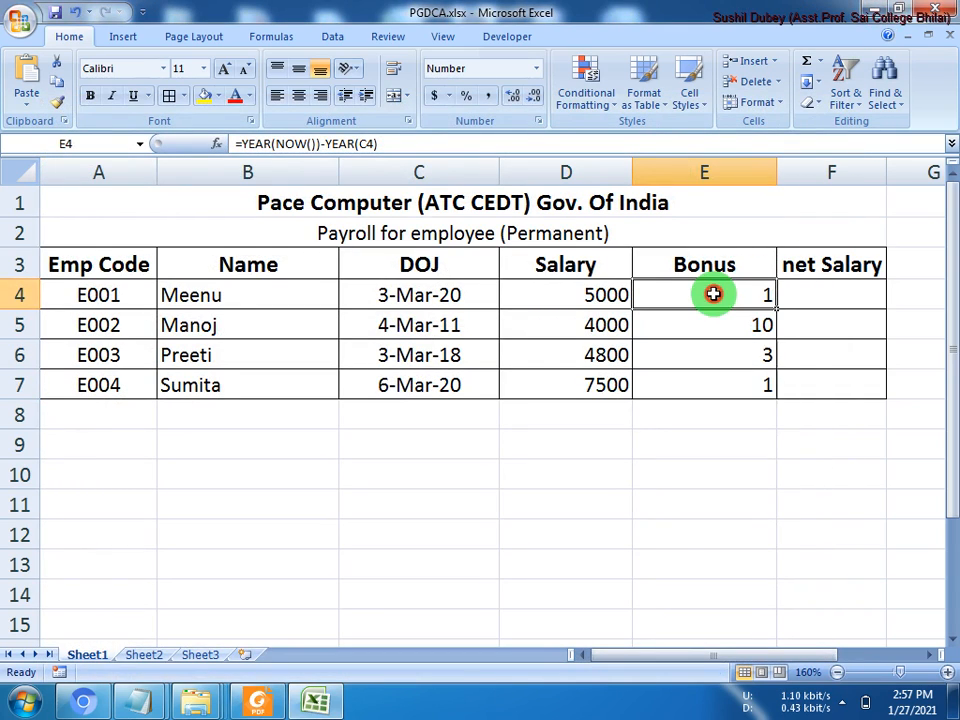
click(724, 326)
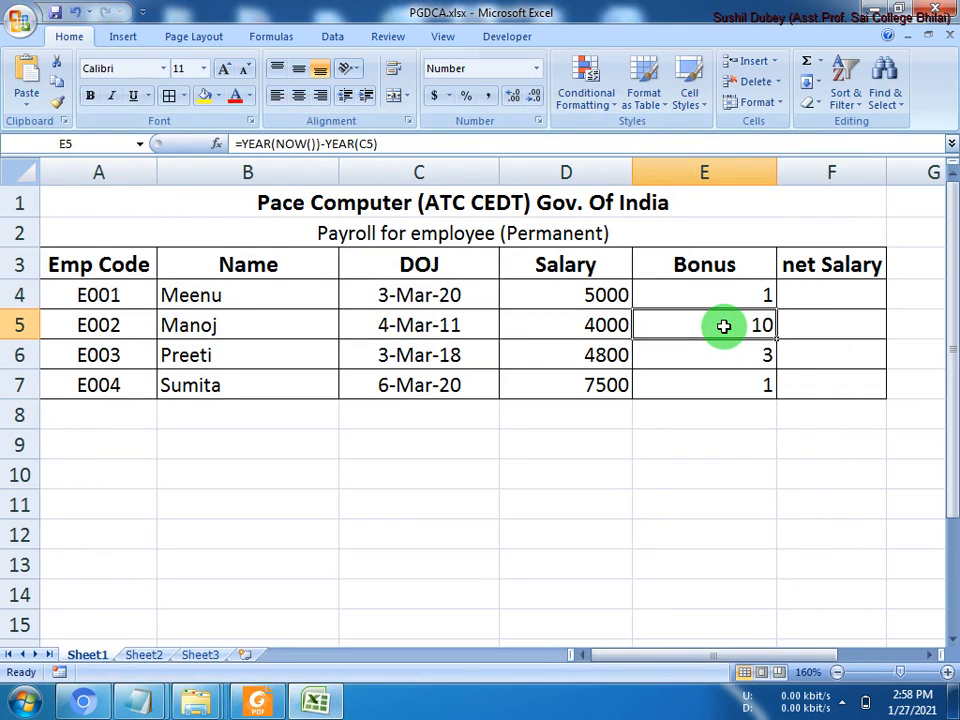
drag(724, 326, 725, 353)
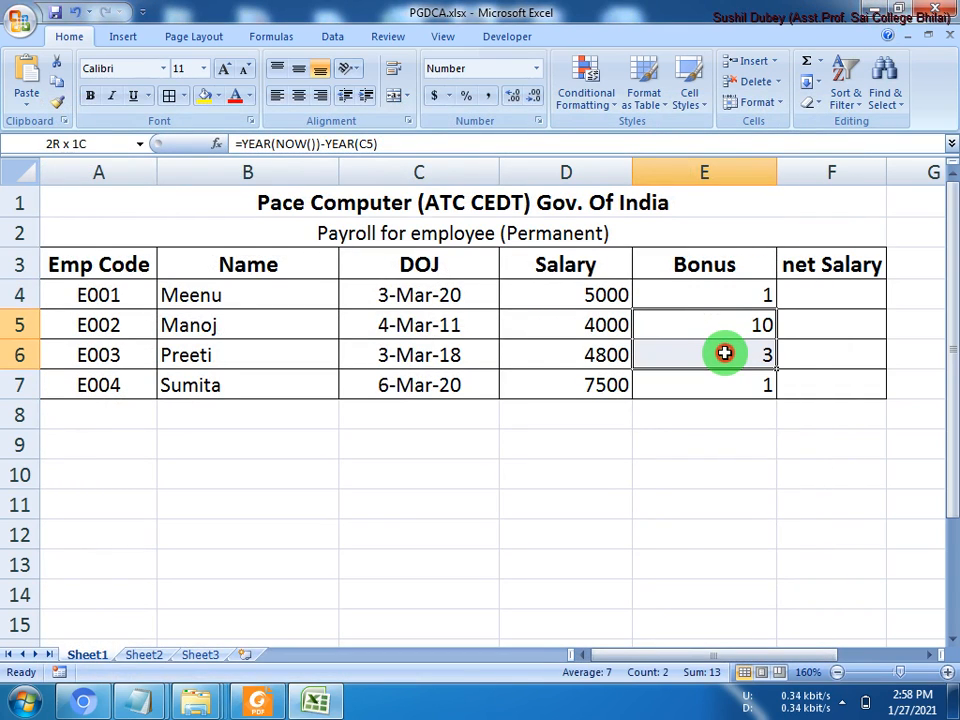
click(735, 290)
click(735, 383)
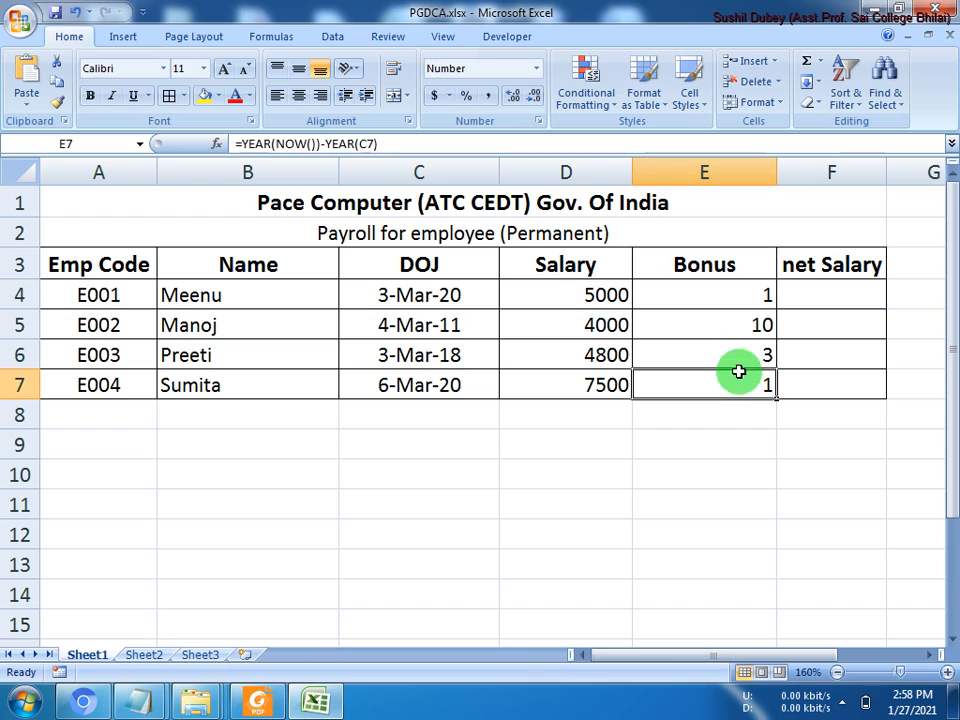
click(737, 297)
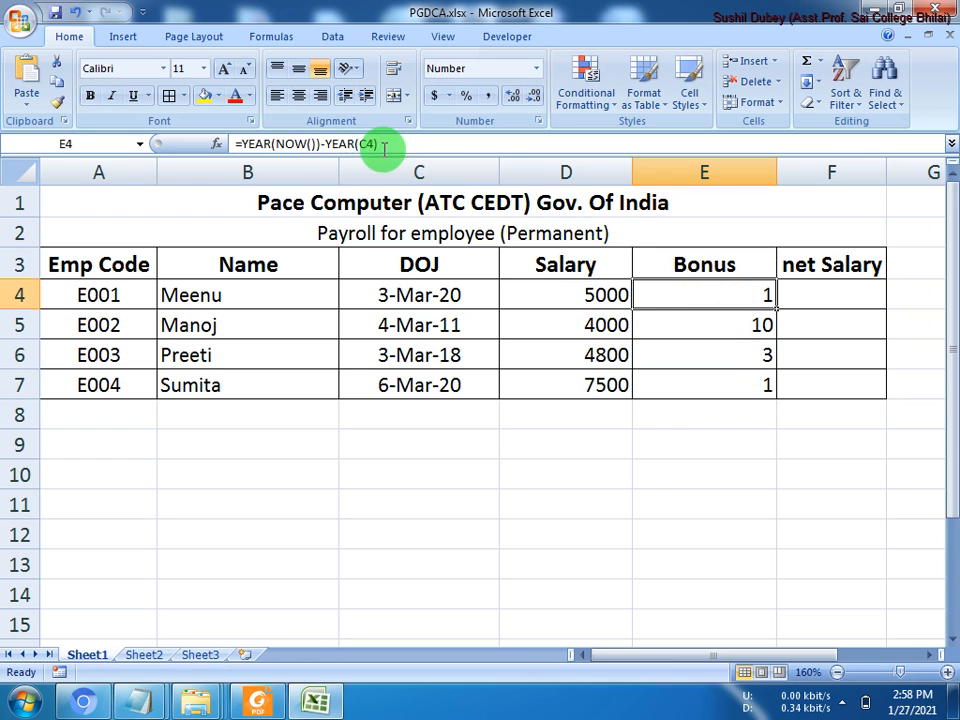
Step: Copy the full years-of-service formula text from E4 into a new Notepad document, minimize Notepad and leave the cell's formula as is
double_click(649, 290)
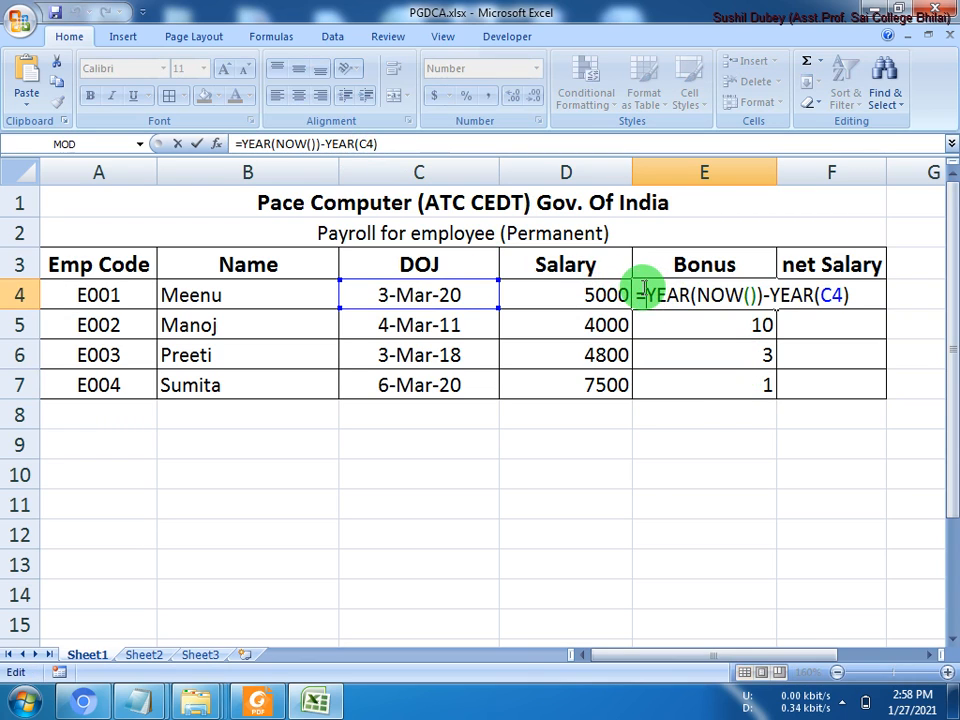
drag(640, 297, 859, 298)
key(ctrl+c)
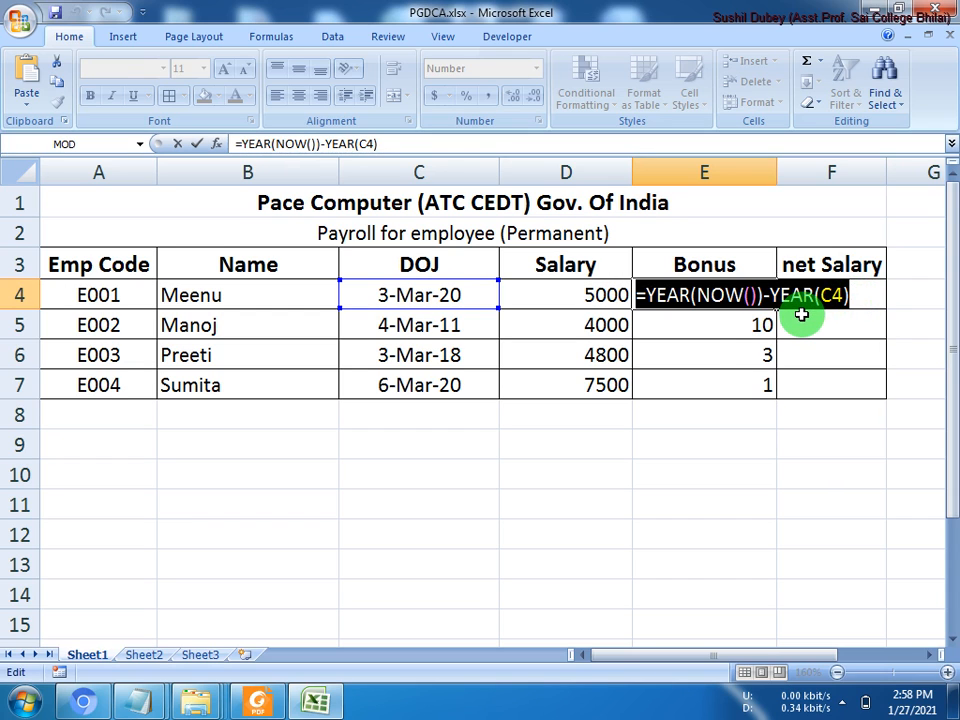
key(super)
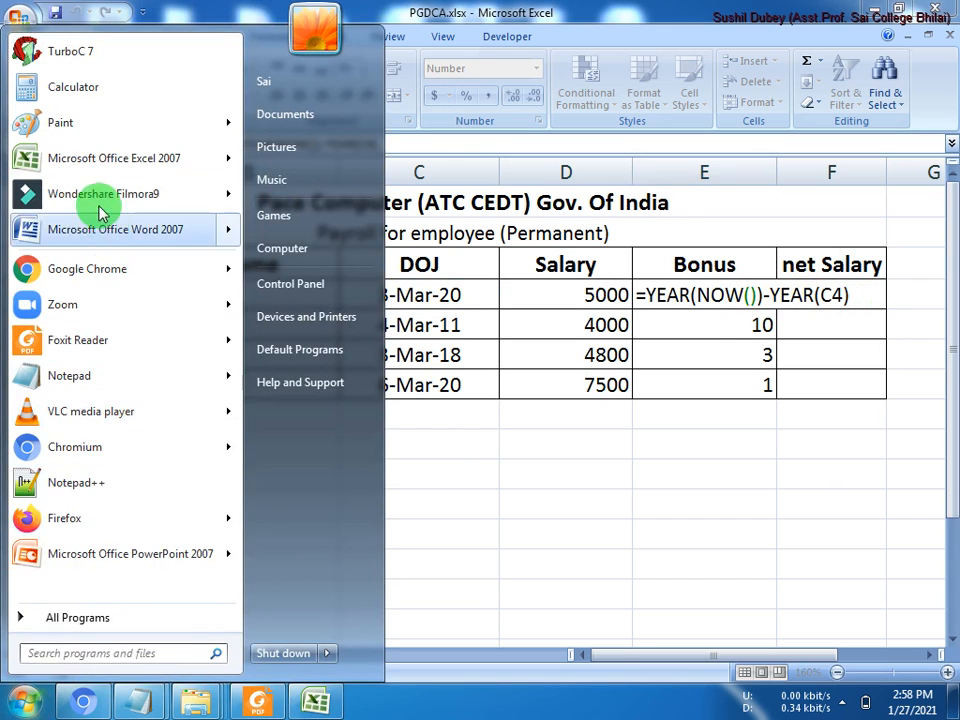
click(80, 378)
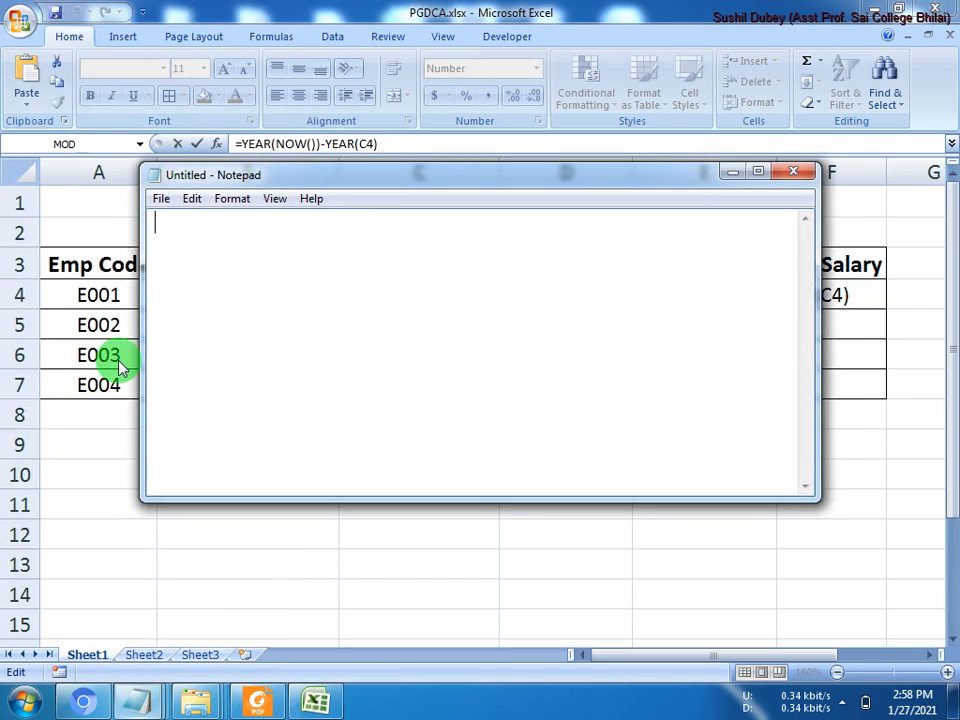
key(ctrl+v)
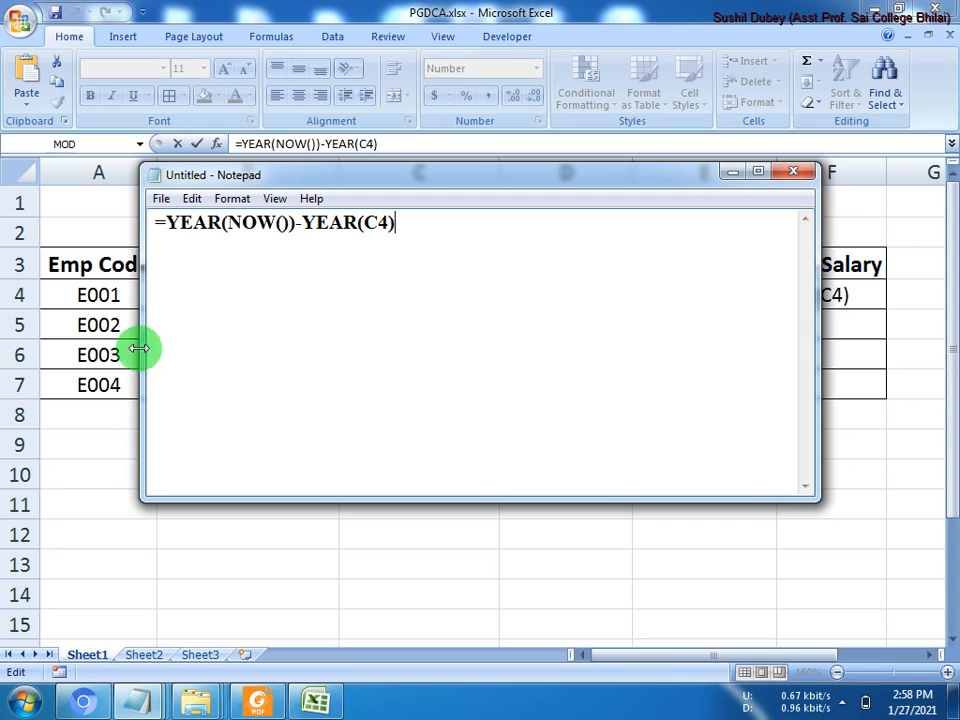
click(443, 198)
drag(443, 198, 569, 470)
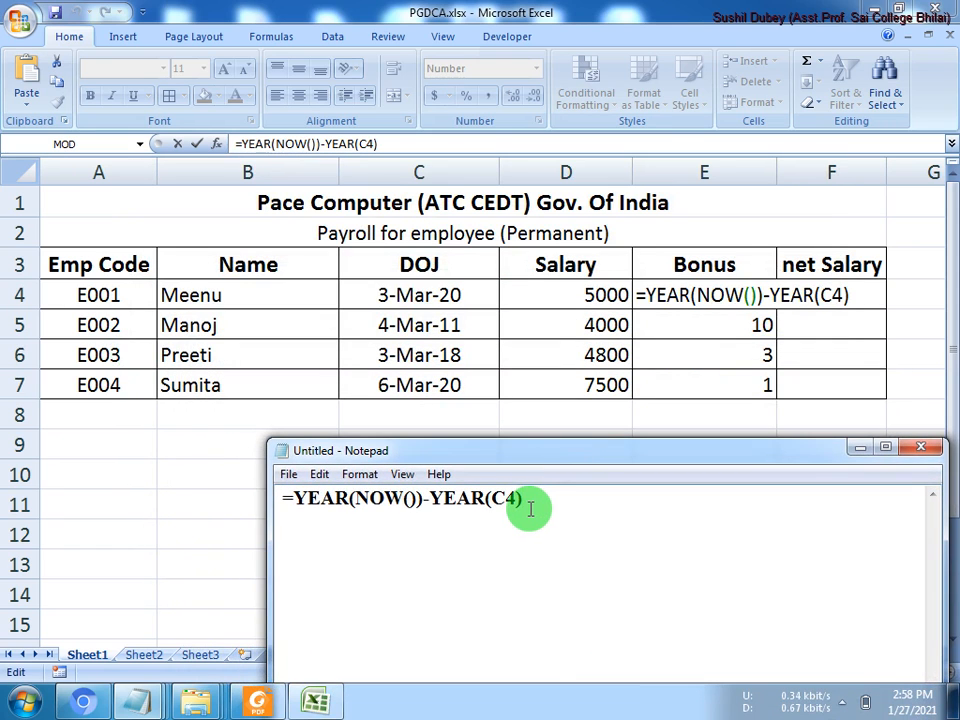
drag(530, 509, 264, 496)
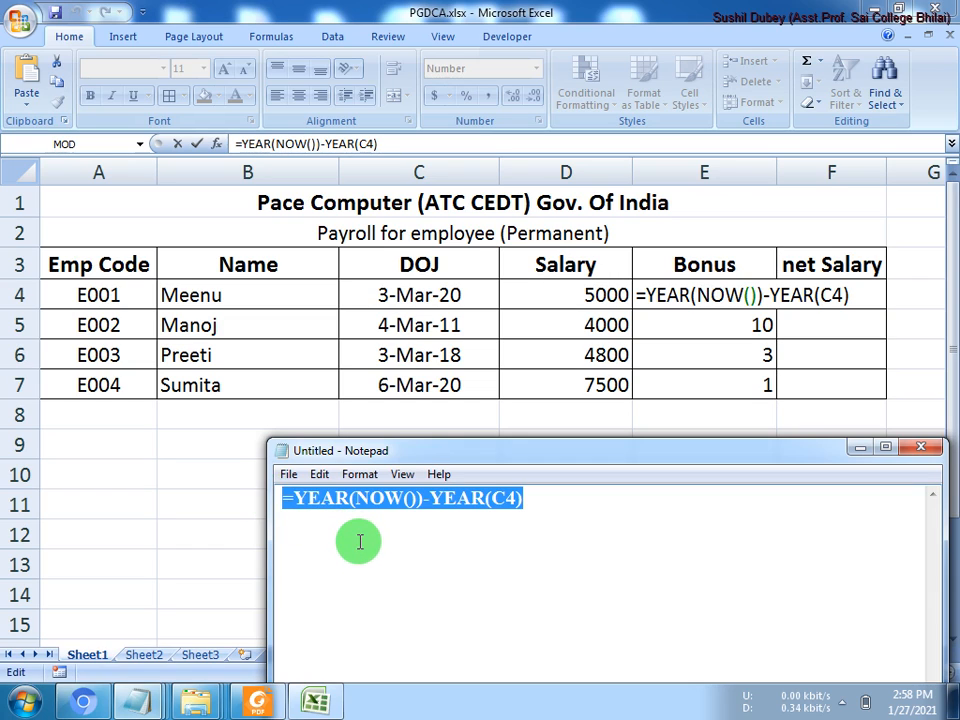
click(387, 528)
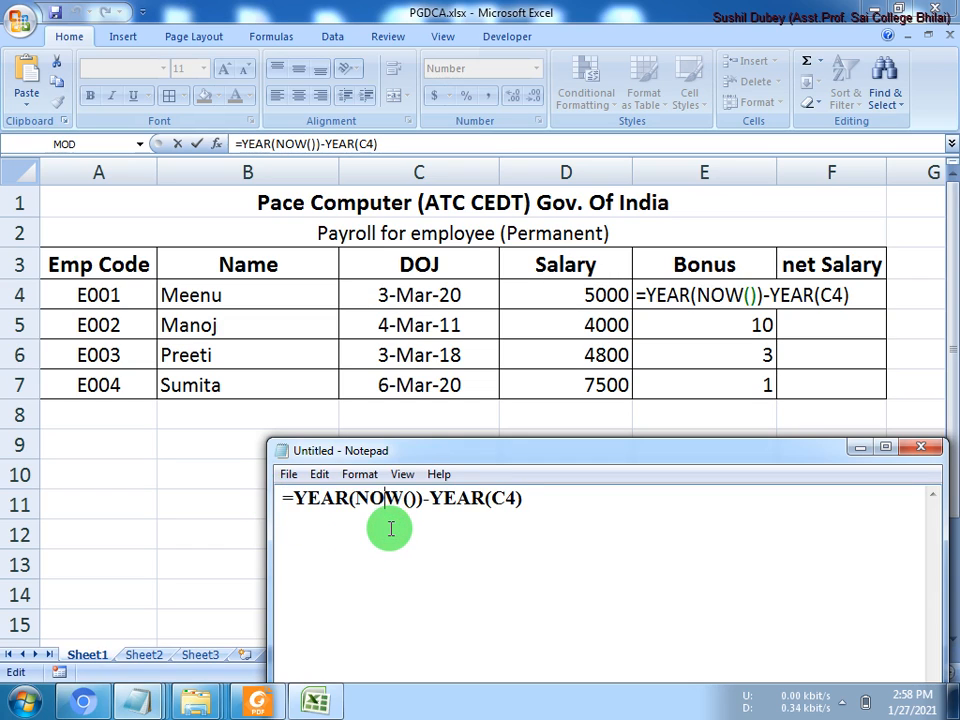
click(866, 452)
key(Return)
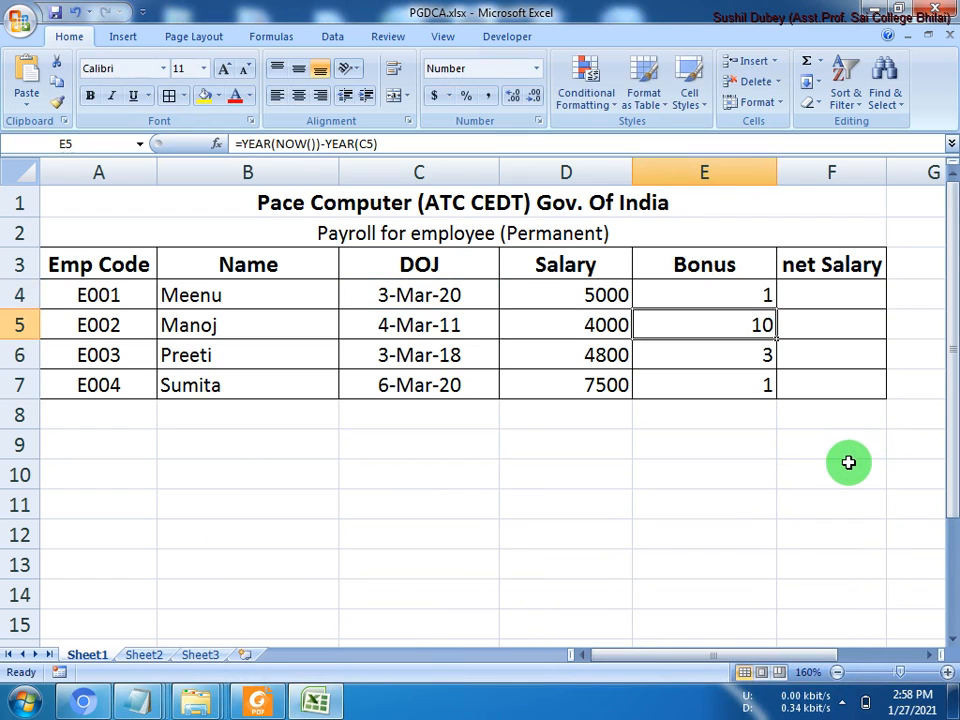
click(744, 294)
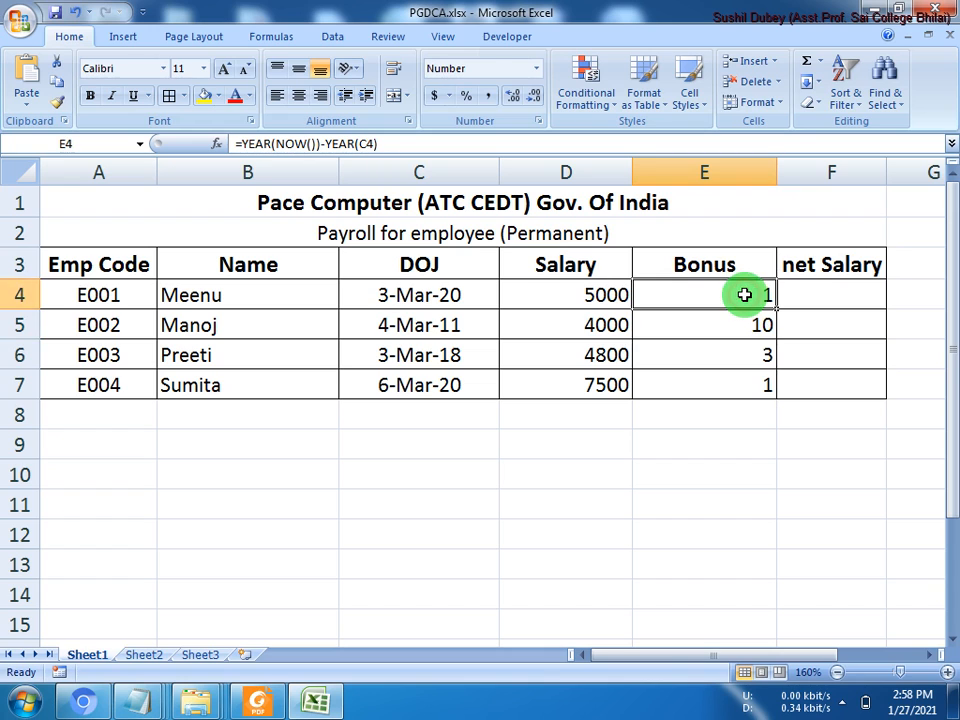
click(218, 150)
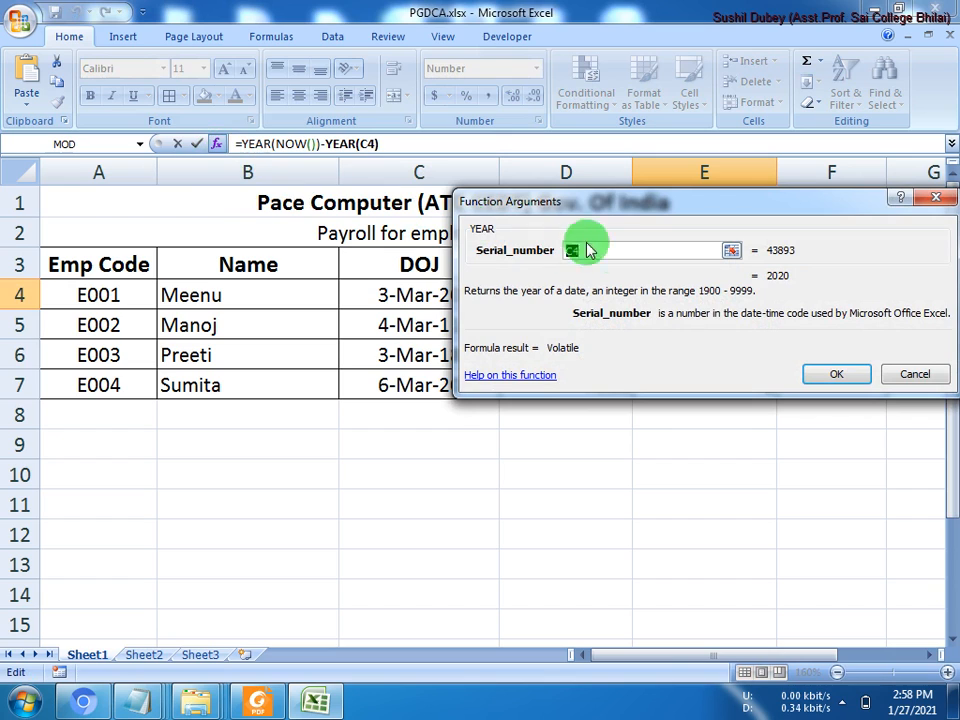
drag(572, 212, 500, 313)
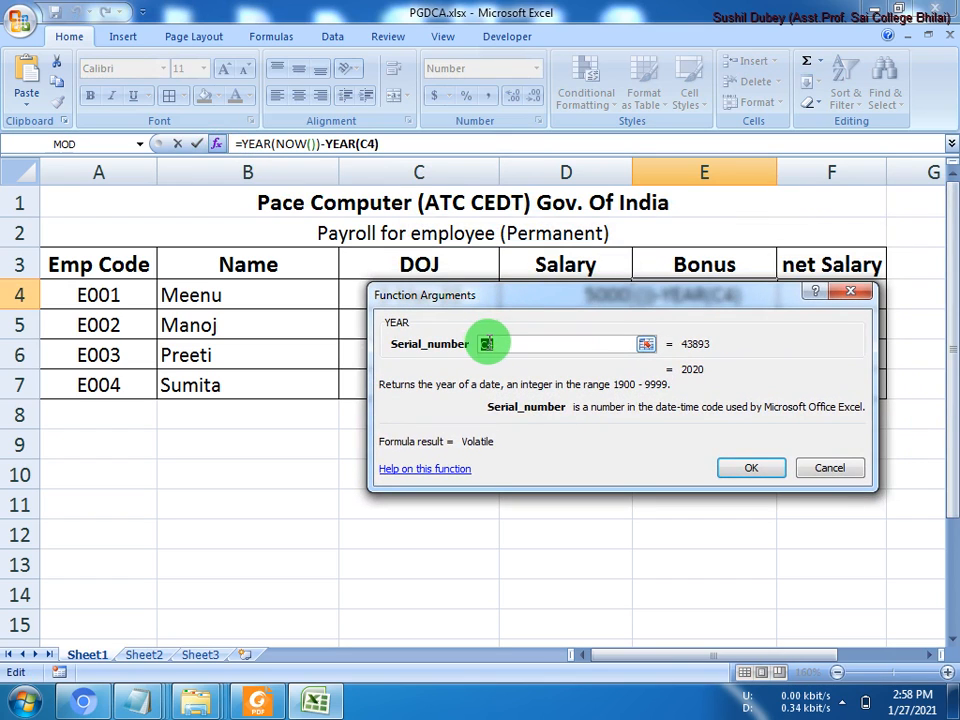
click(838, 468)
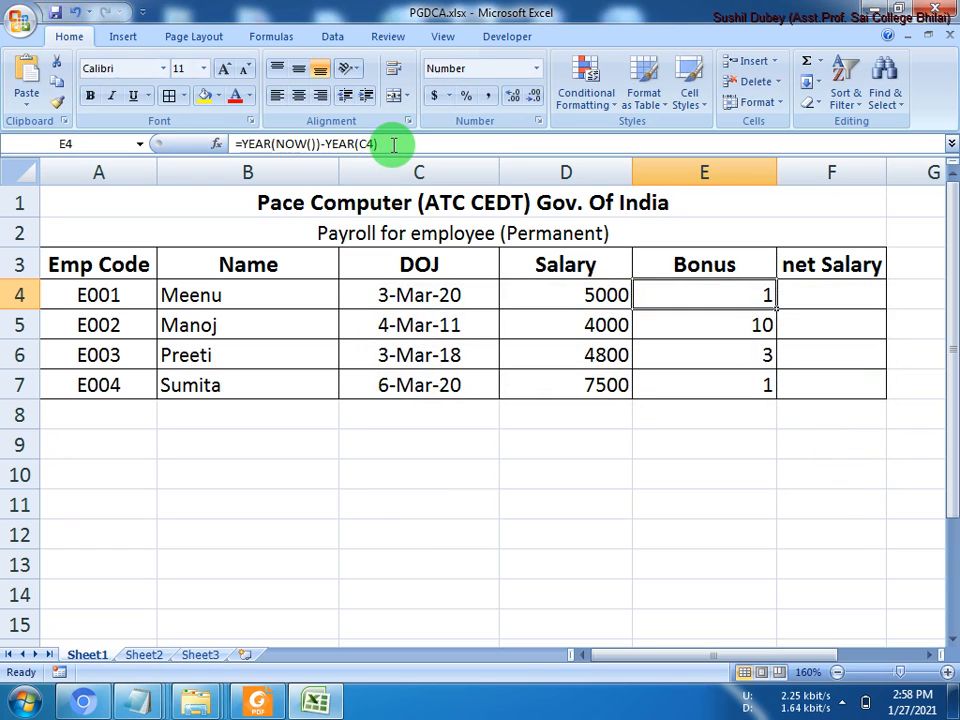
Step: Clear the formula in E4, search the function list for "if" and insert the IF function
drag(392, 143, 189, 143)
key(BackSpace)
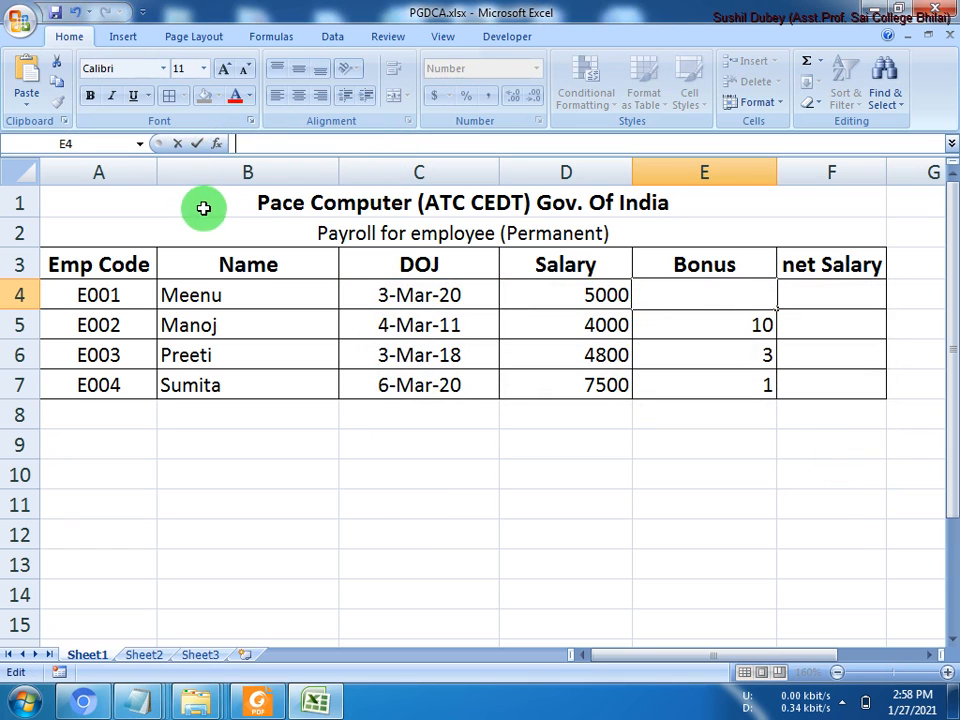
click(214, 143)
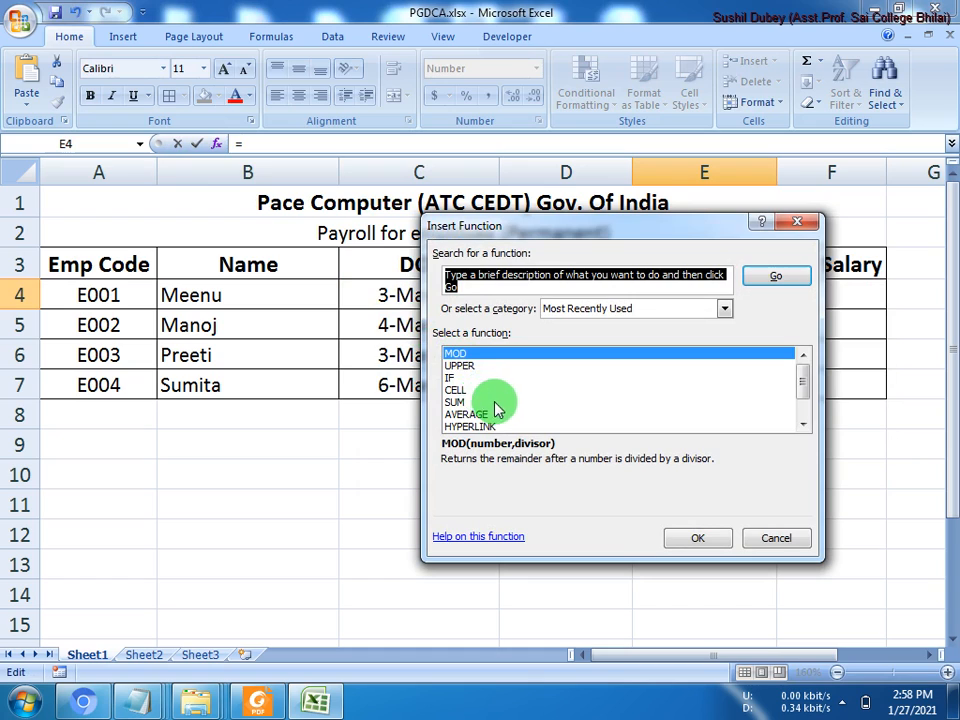
click(450, 379)
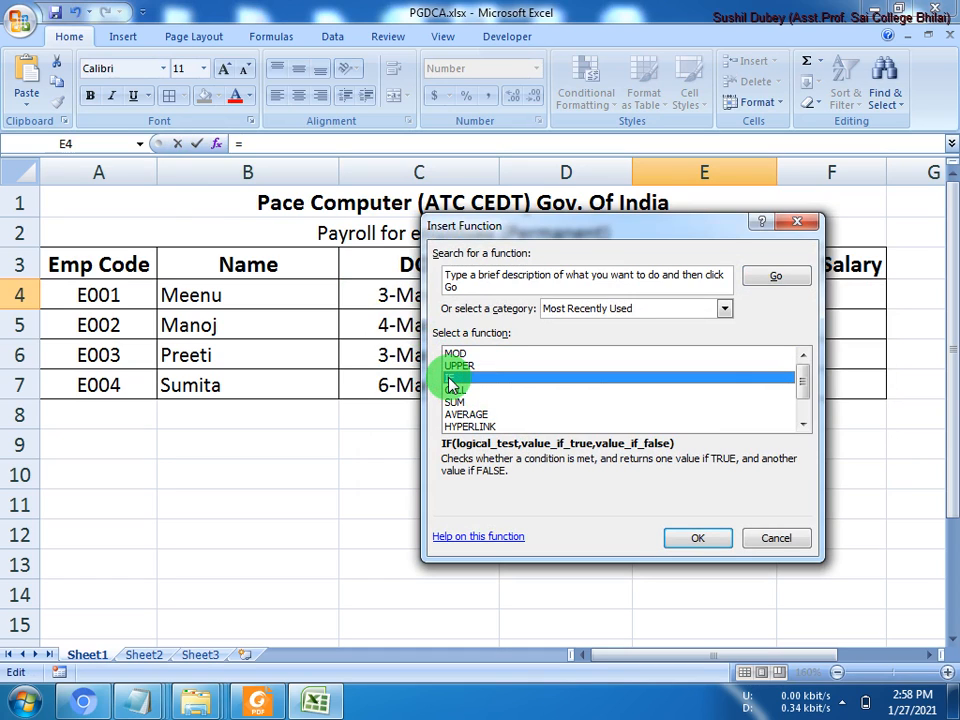
drag(474, 285, 410, 272)
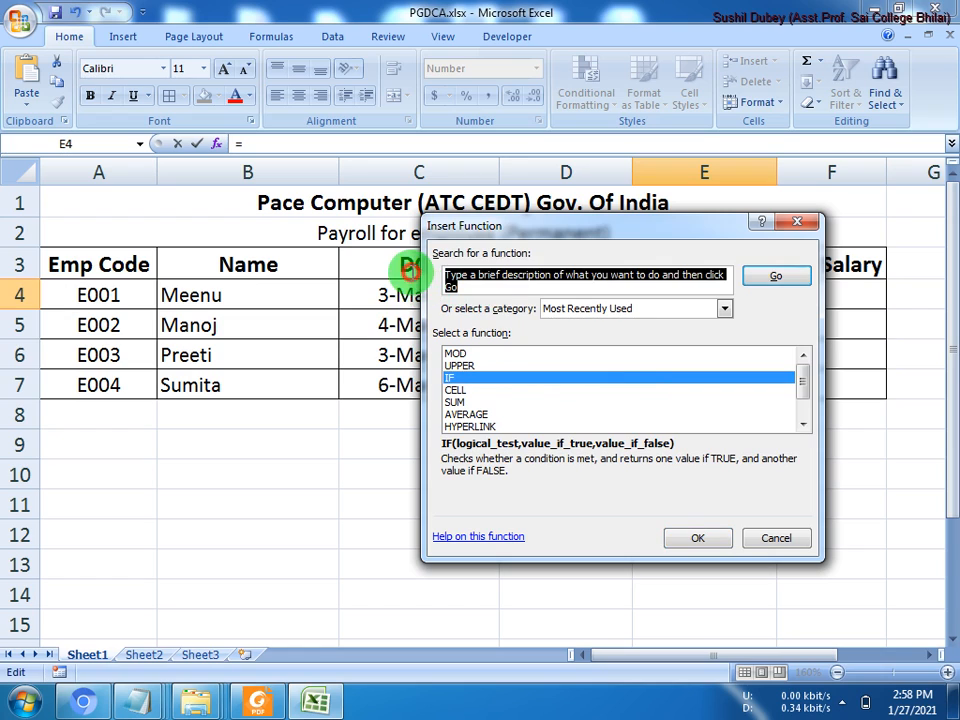
text(if)
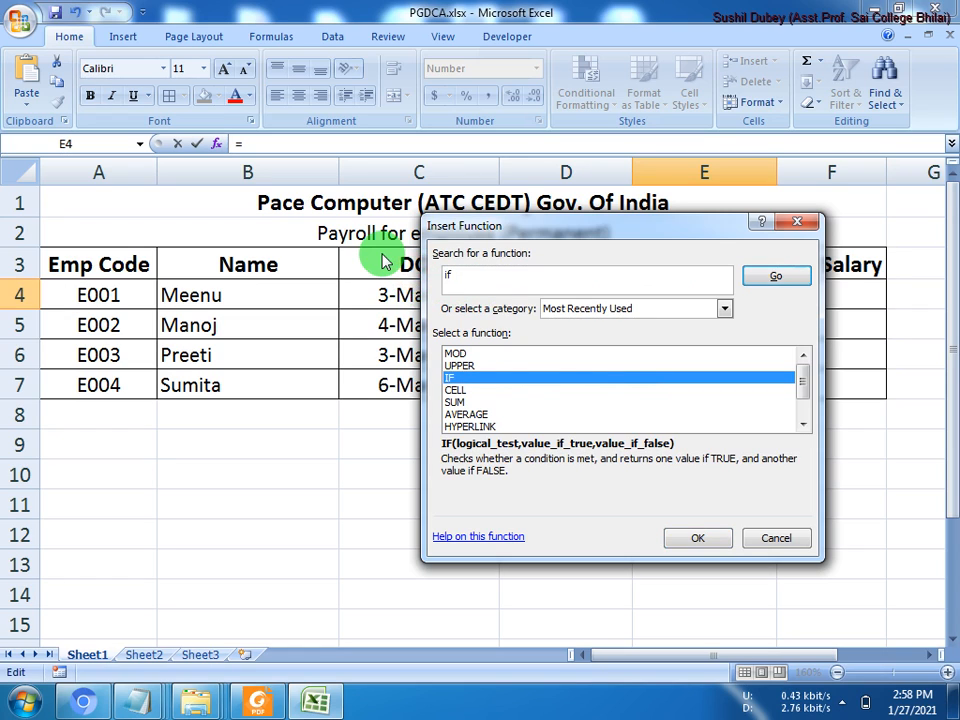
click(768, 278)
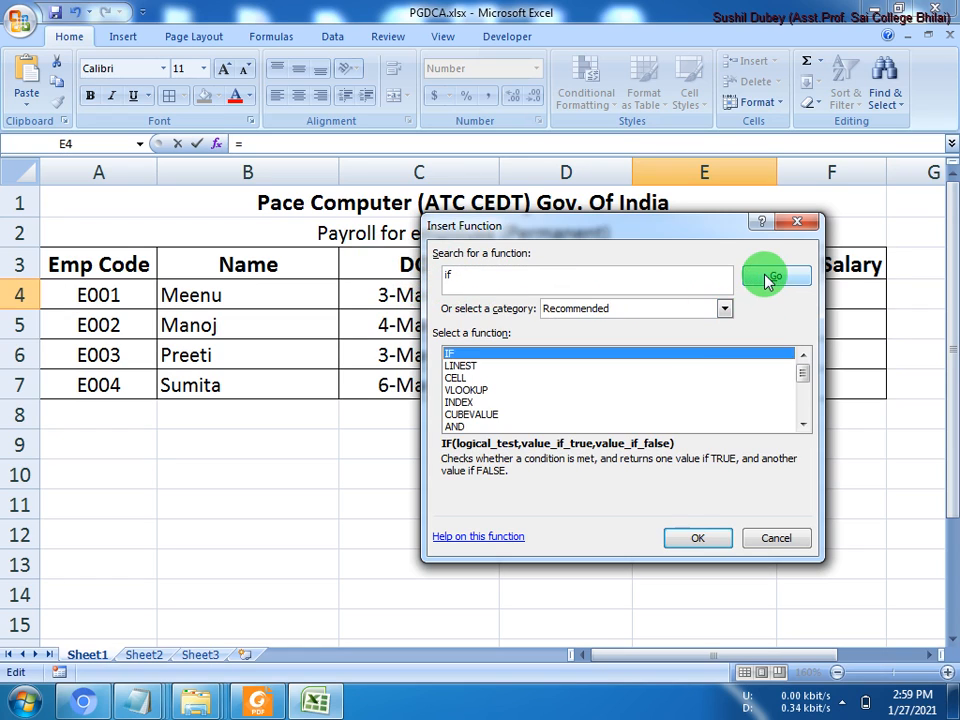
click(453, 355)
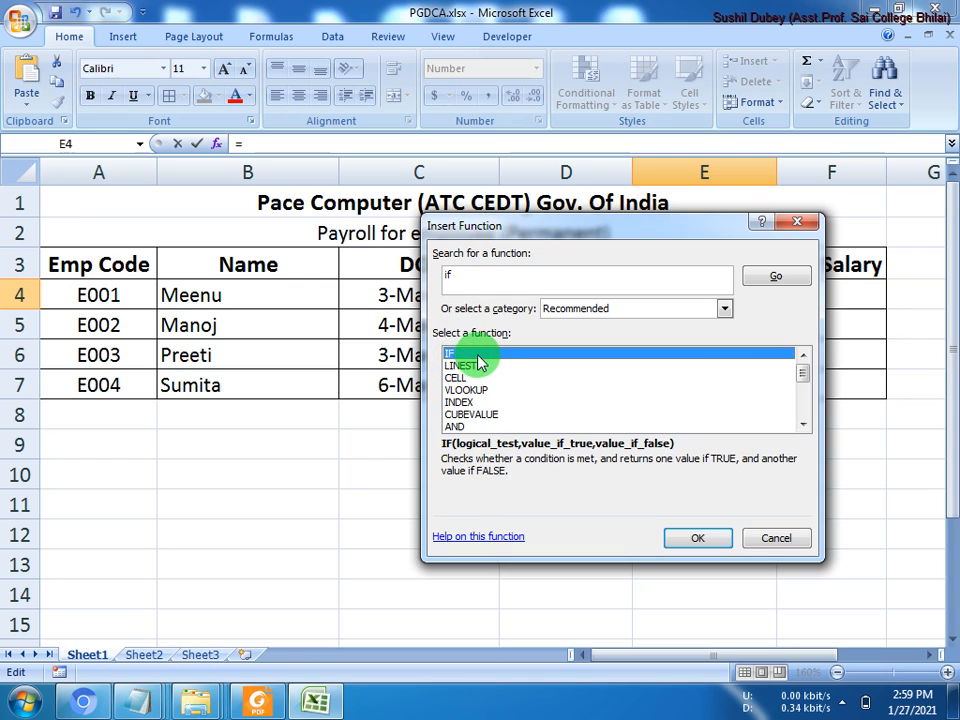
click(700, 541)
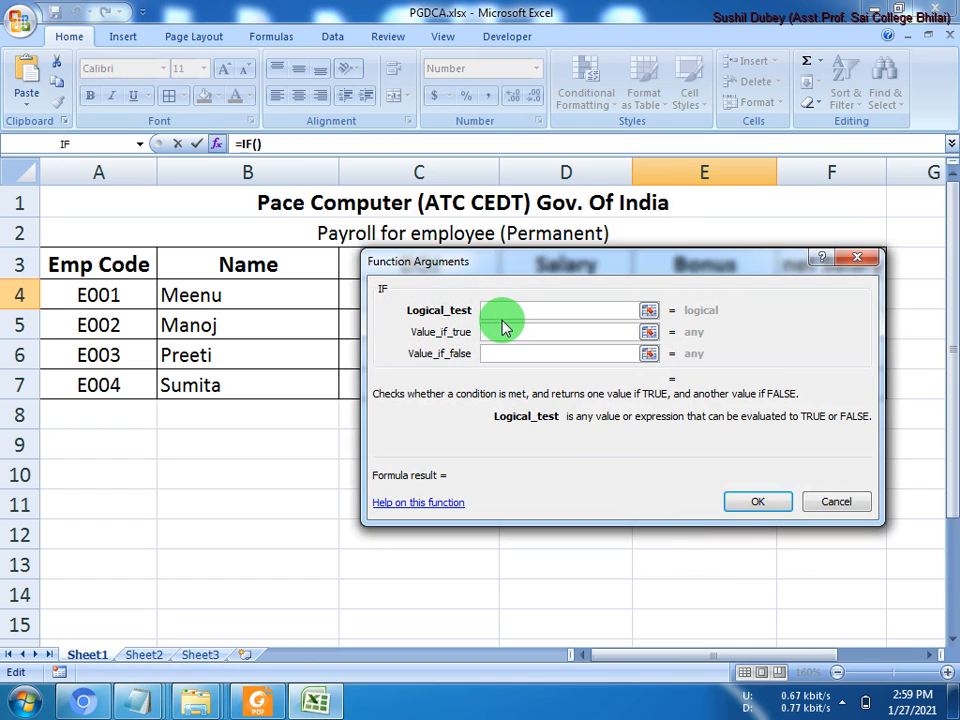
Step: Switch to the Notepad document with the saved formula and copy YEAR(NOW())-YEAR(C4) without the equals sign
click(145, 703)
mouse_move(469, 577)
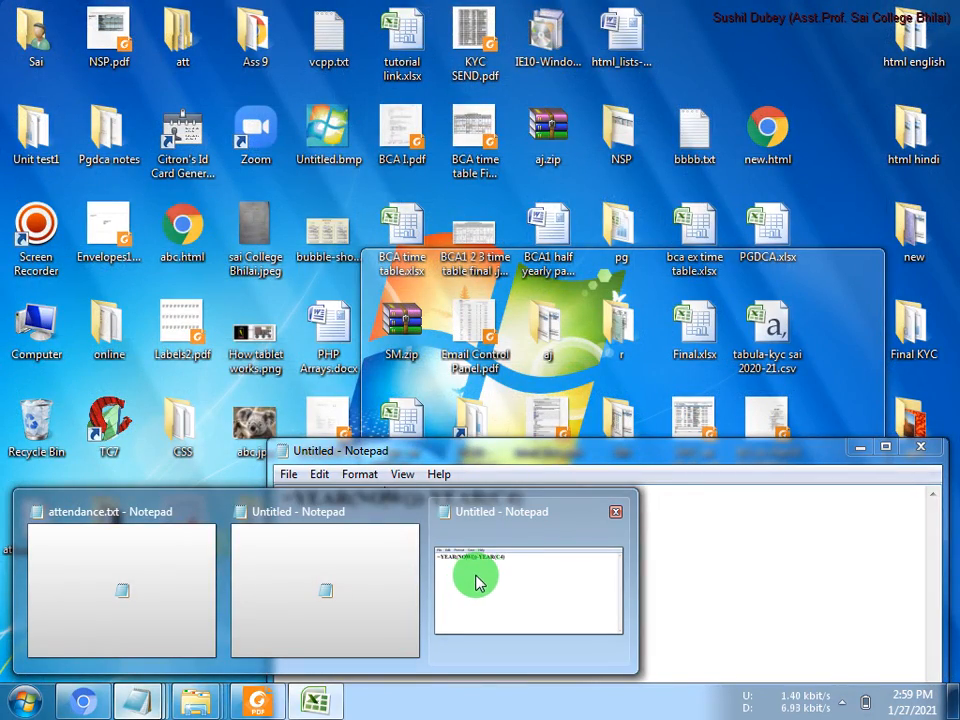
click(474, 578)
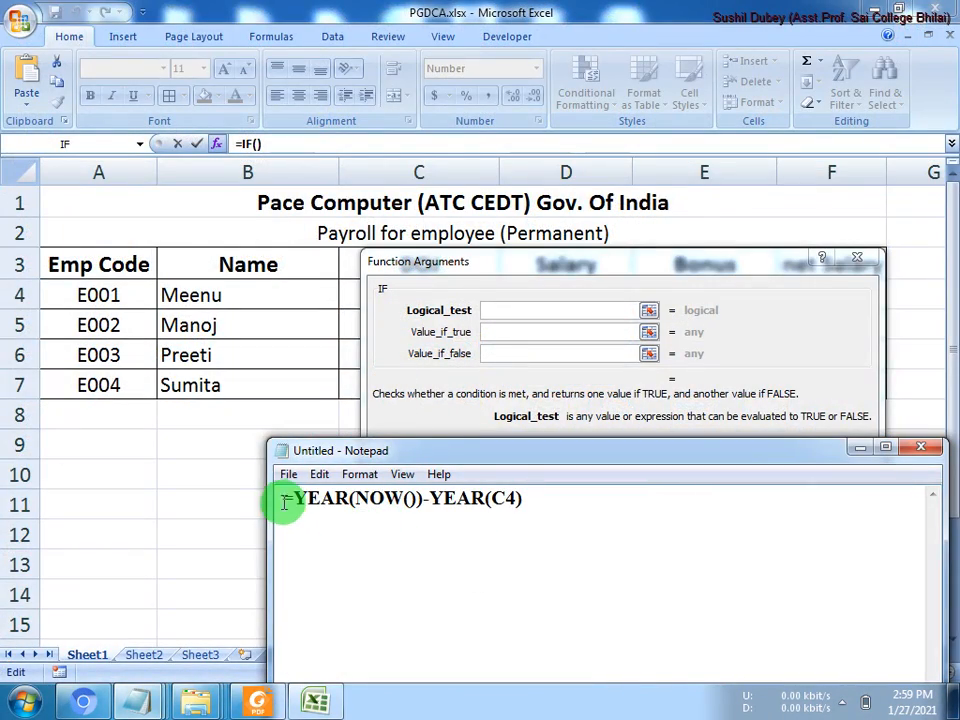
drag(293, 498, 537, 504)
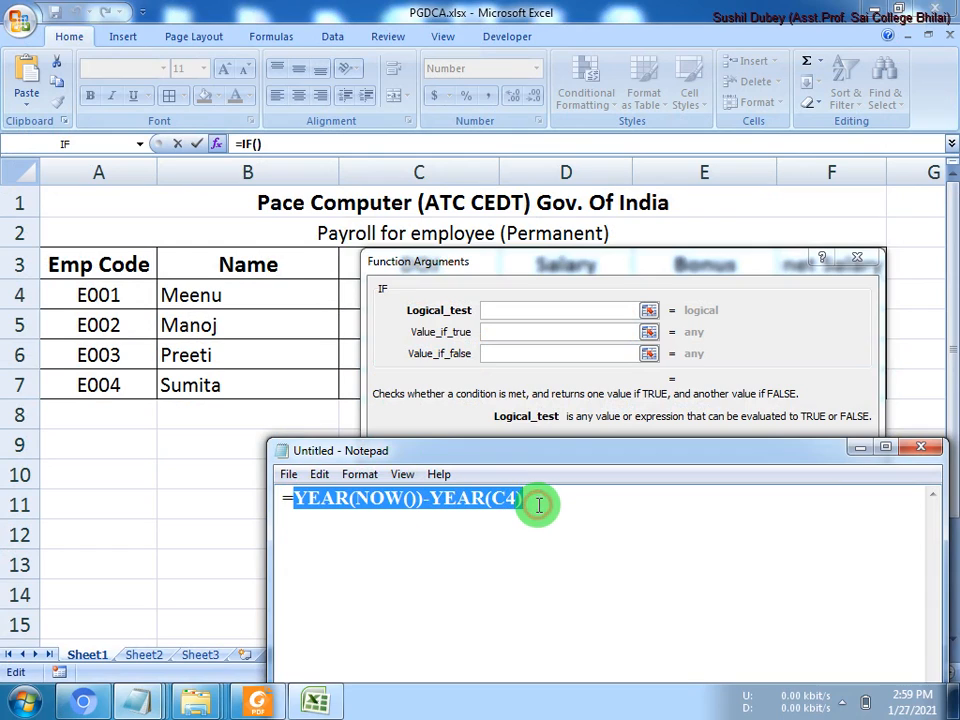
right_click(451, 501)
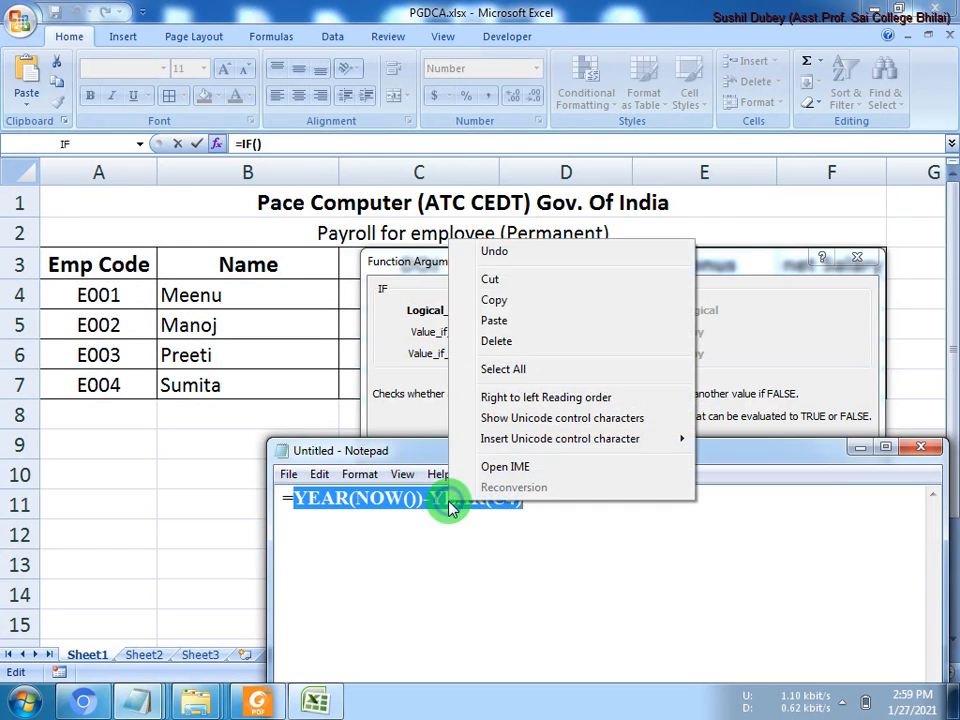
click(492, 300)
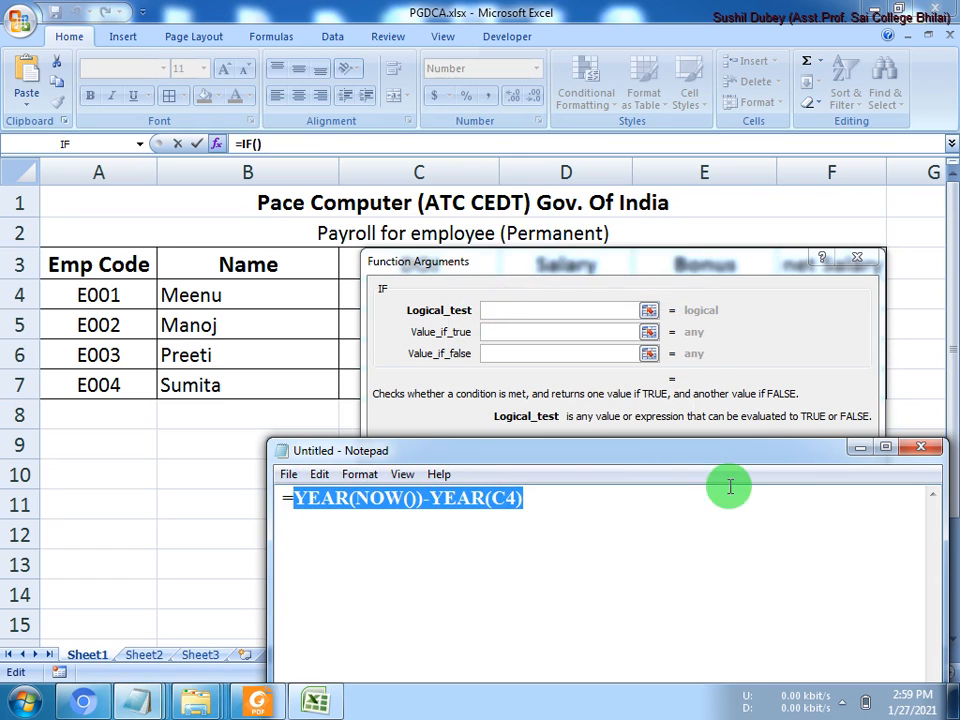
Step: Minimize Notepad and paste YEAR(NOW())-YEAR(C4) into the IF function's logical test
click(858, 447)
click(499, 311)
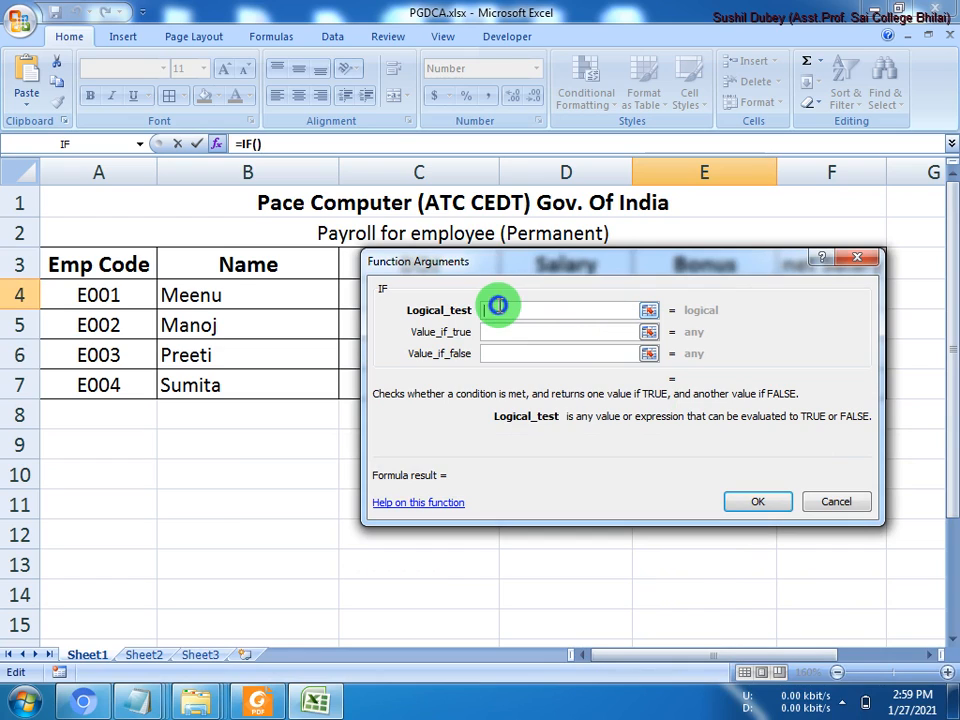
right_click(499, 311)
click(536, 363)
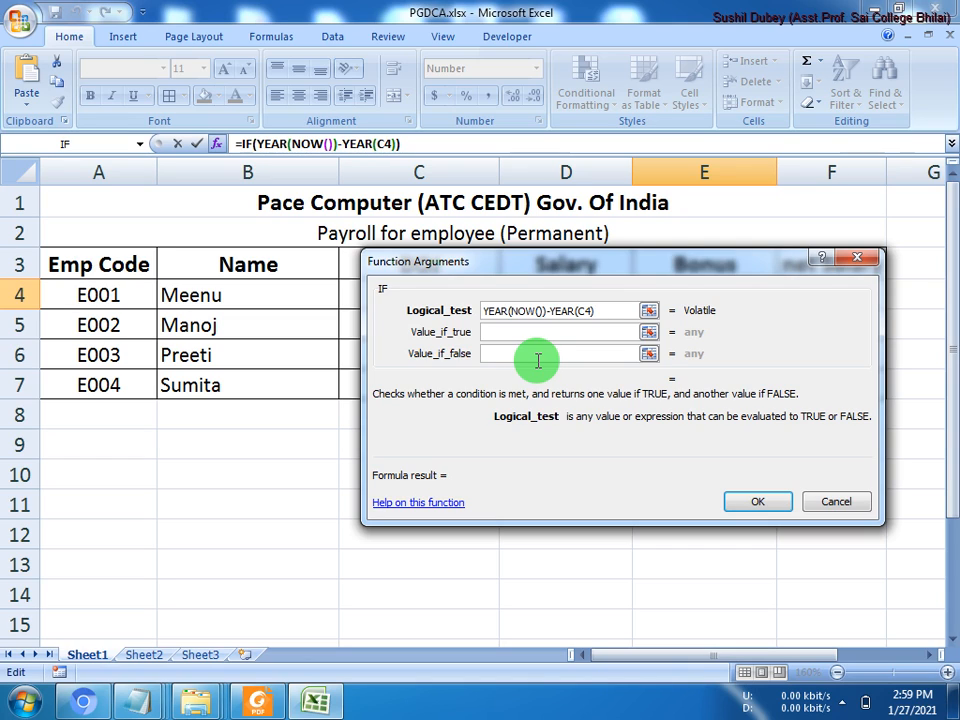
Step: Enclose the pasted expression in the IF function's logical test in parentheses and add the comparison >2 after it
text())
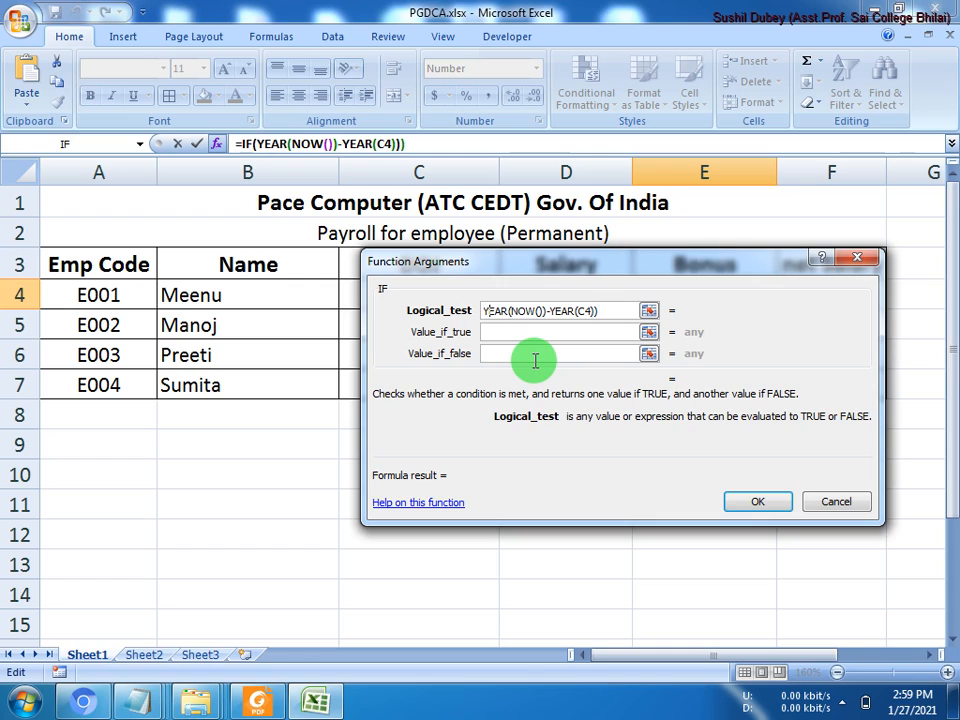
key(Home)
text(()
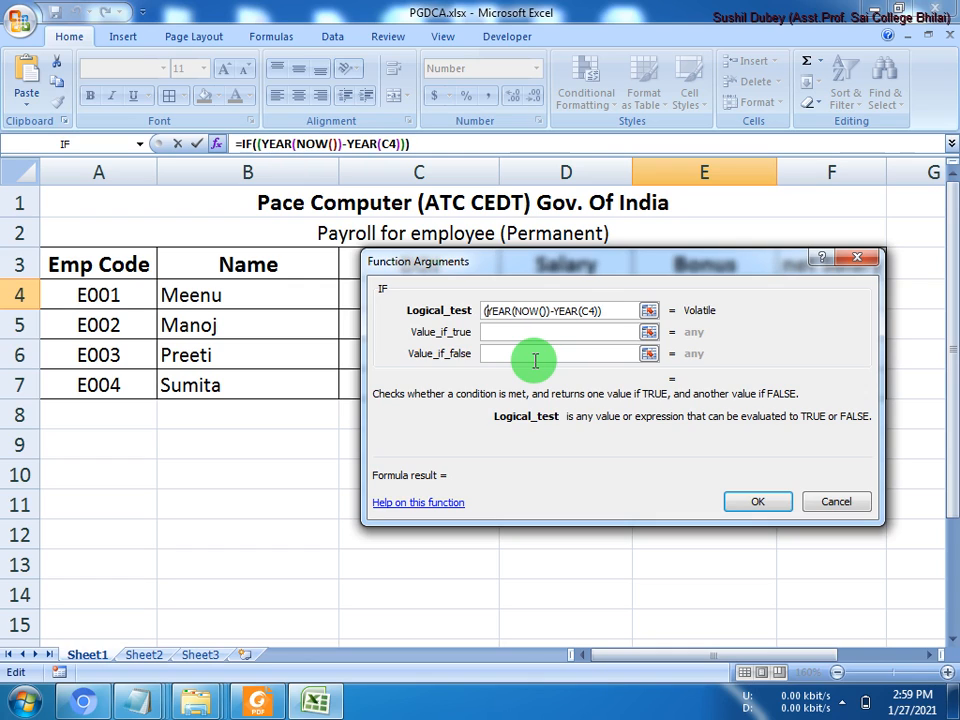
click(632, 314)
text(>2)
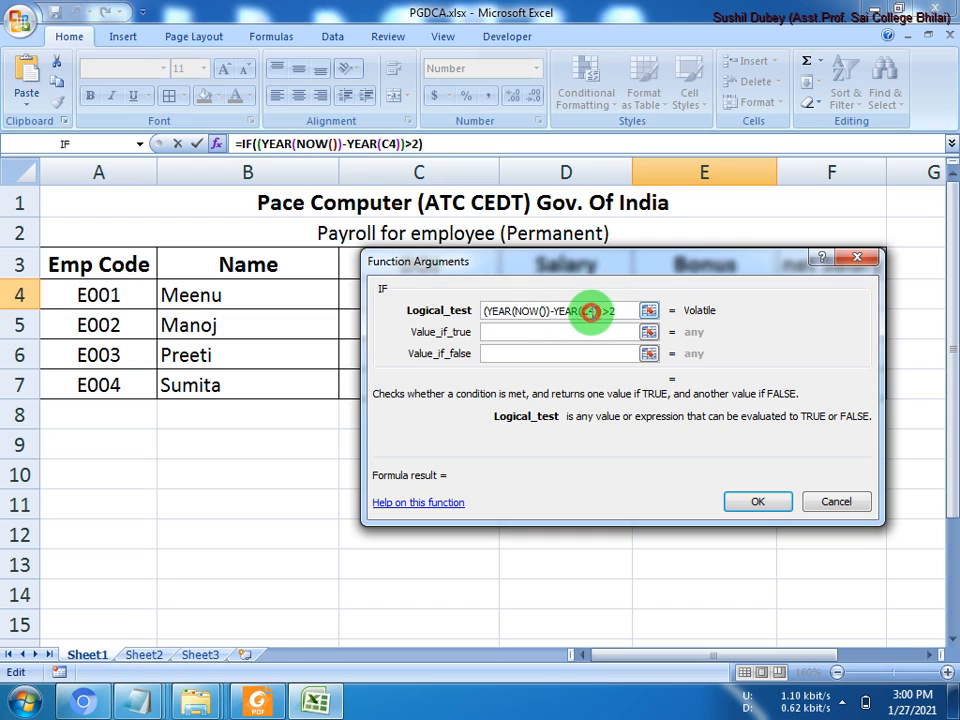
drag(591, 313, 484, 311)
click(632, 310)
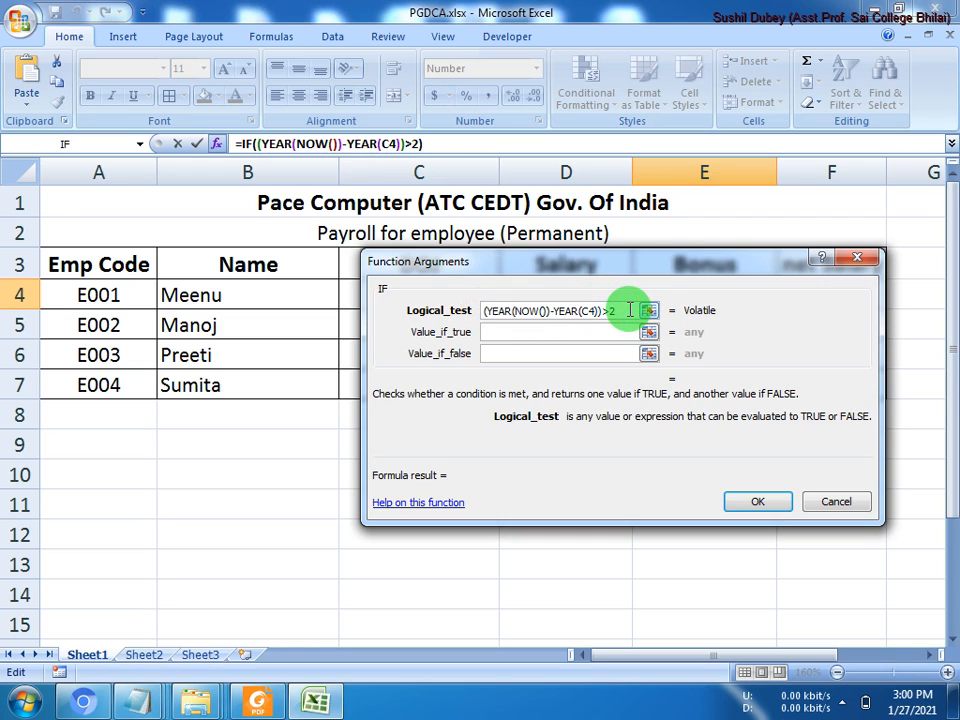
Step: Set the IF function's value if true to 8000 and value if false to 3000, and insert the formula in E4
click(549, 333)
text(8000)
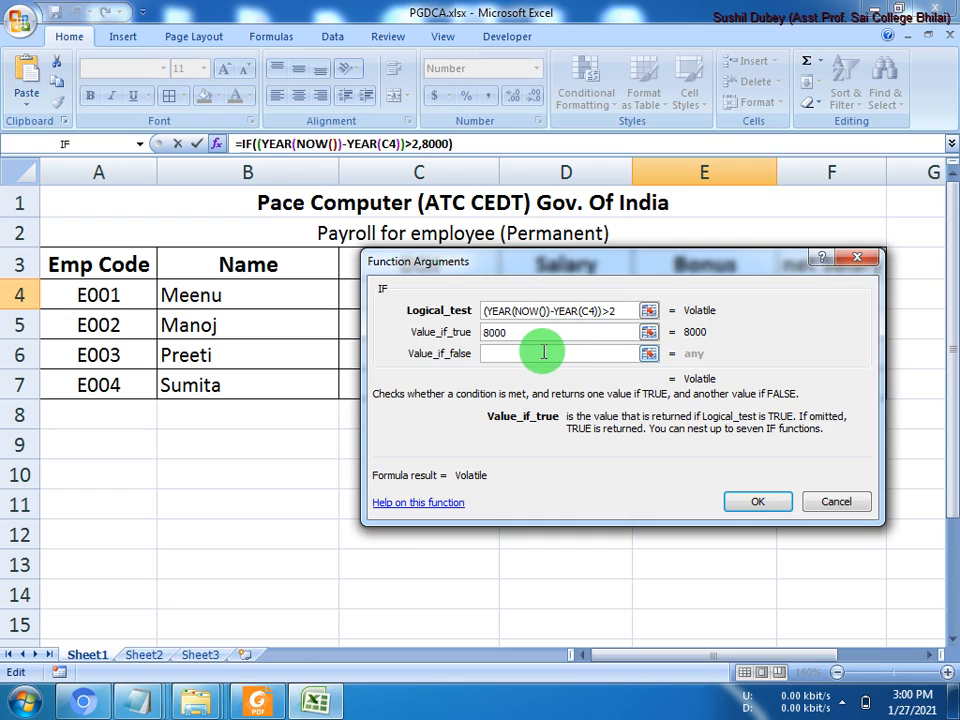
click(538, 352)
text(3)
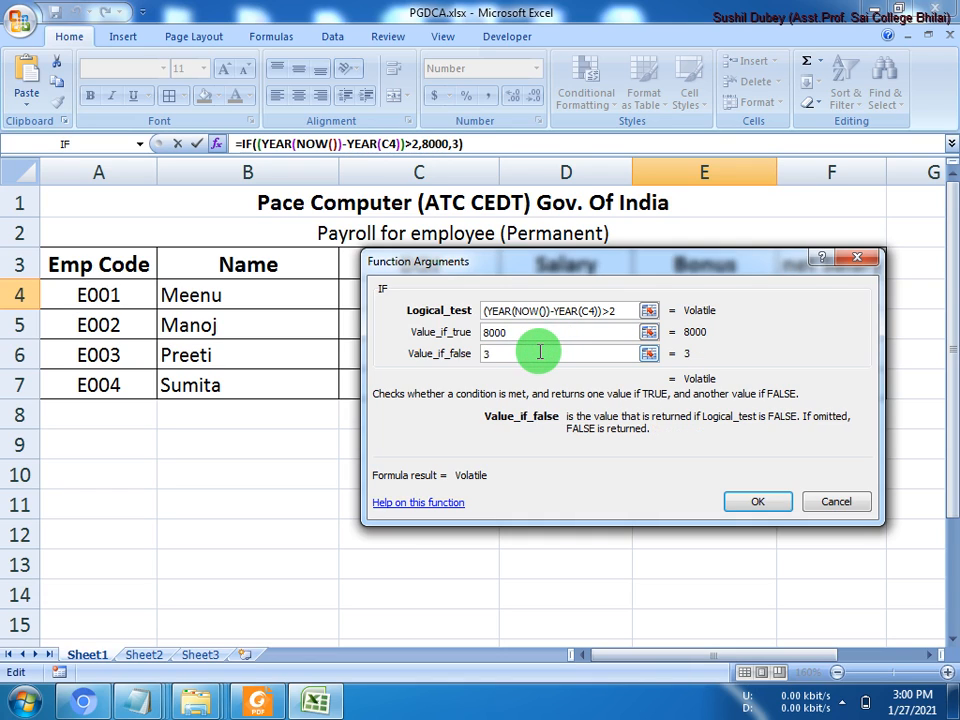
text(000)
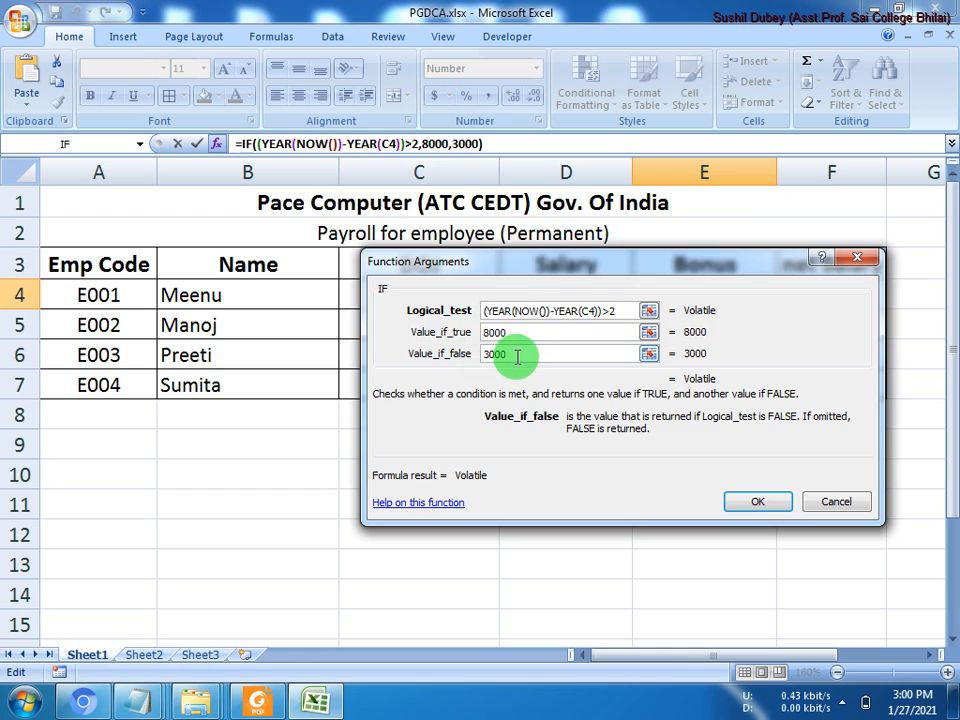
click(753, 505)
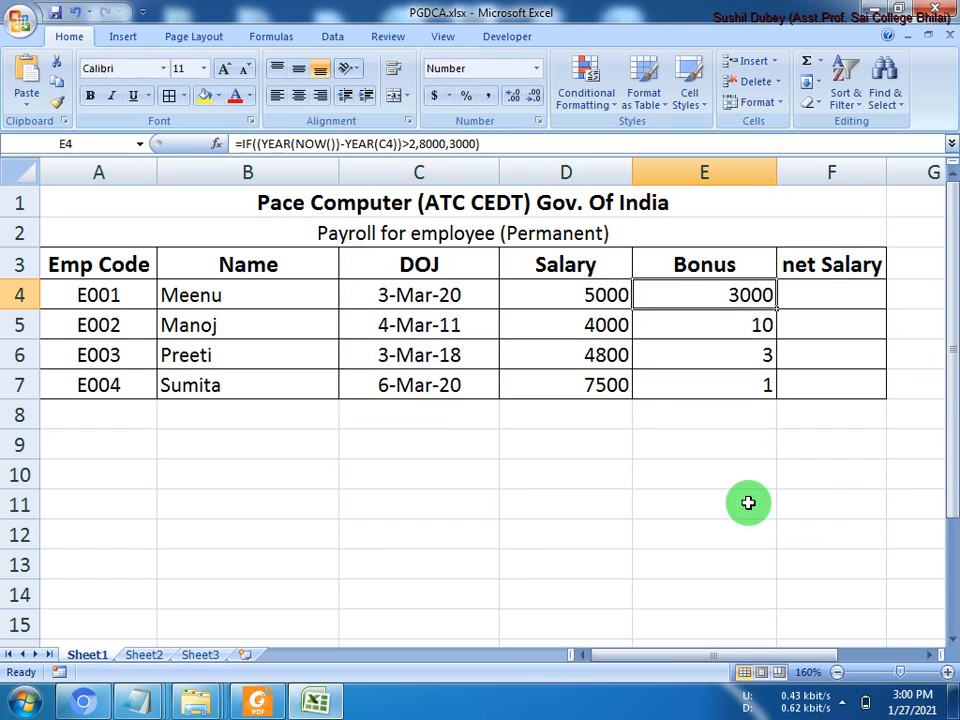
Step: Fill the IF bonus formula from E4 down through E7 and check the copied formula in each Bonus cell
click(742, 387)
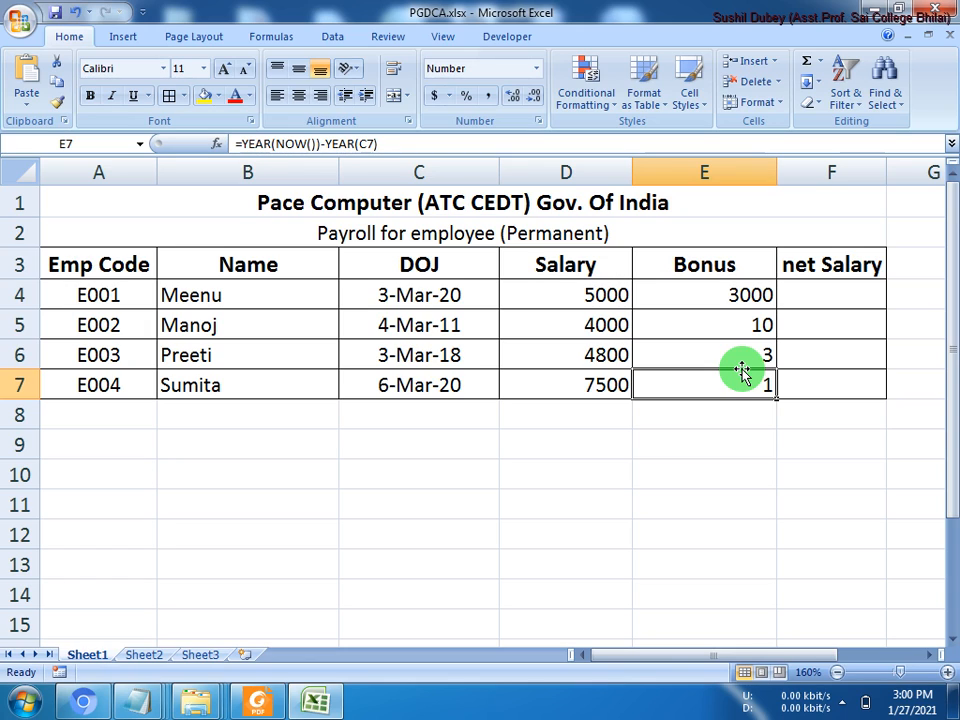
click(742, 296)
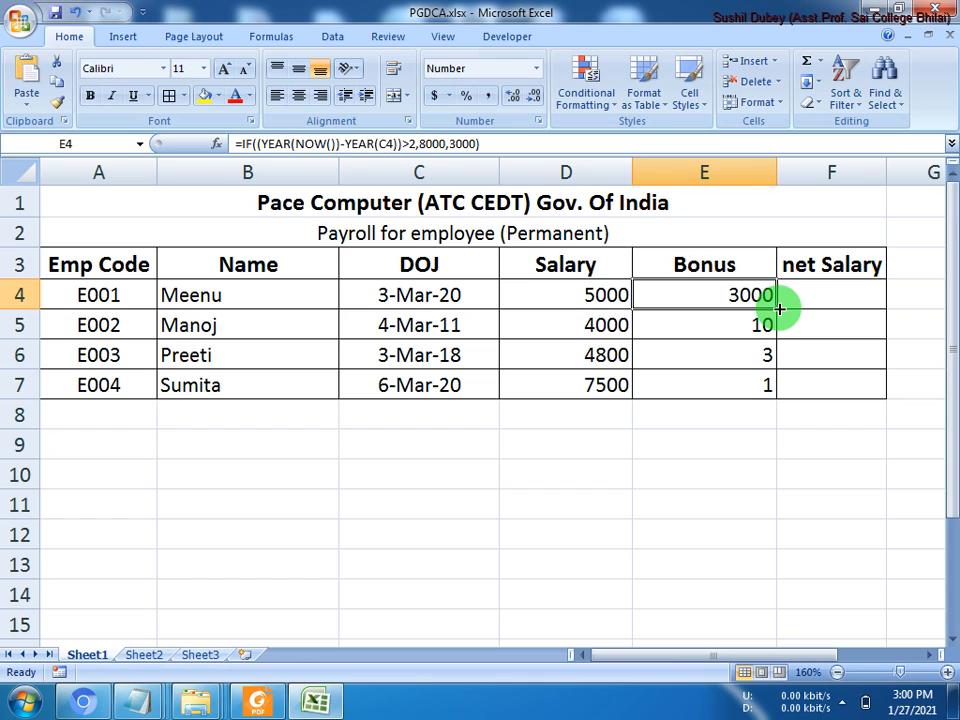
drag(779, 310, 776, 392)
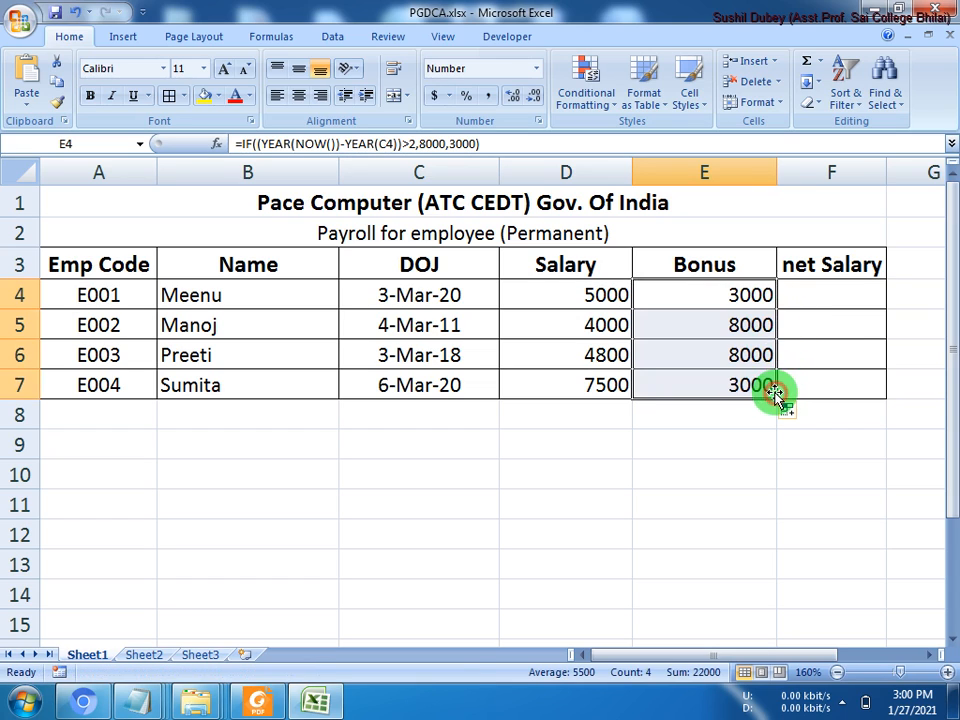
click(737, 298)
click(737, 324)
click(737, 356)
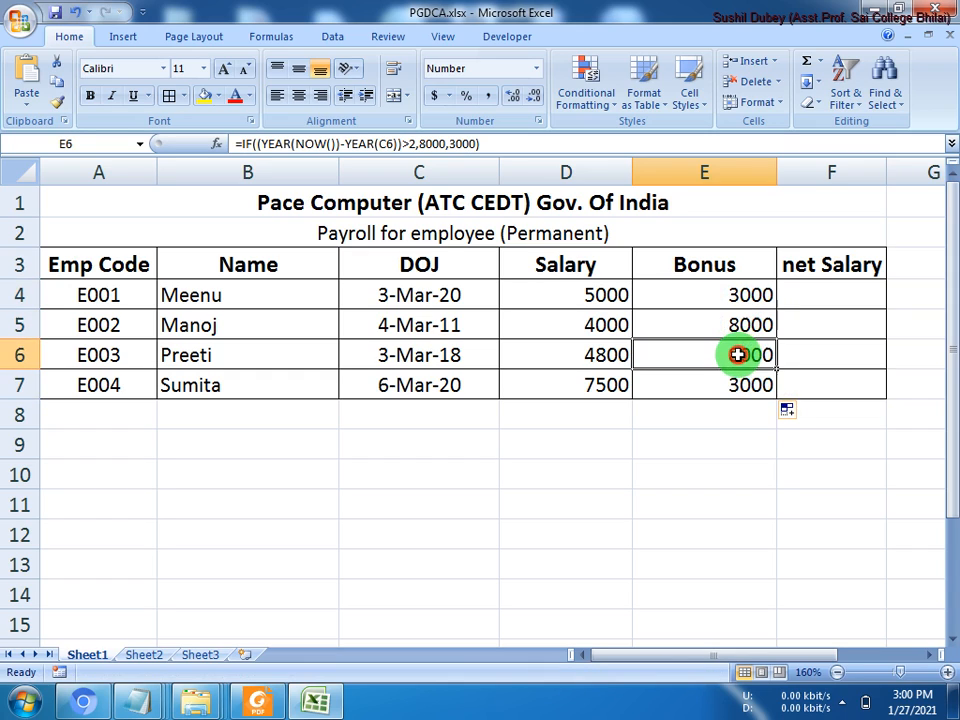
click(743, 385)
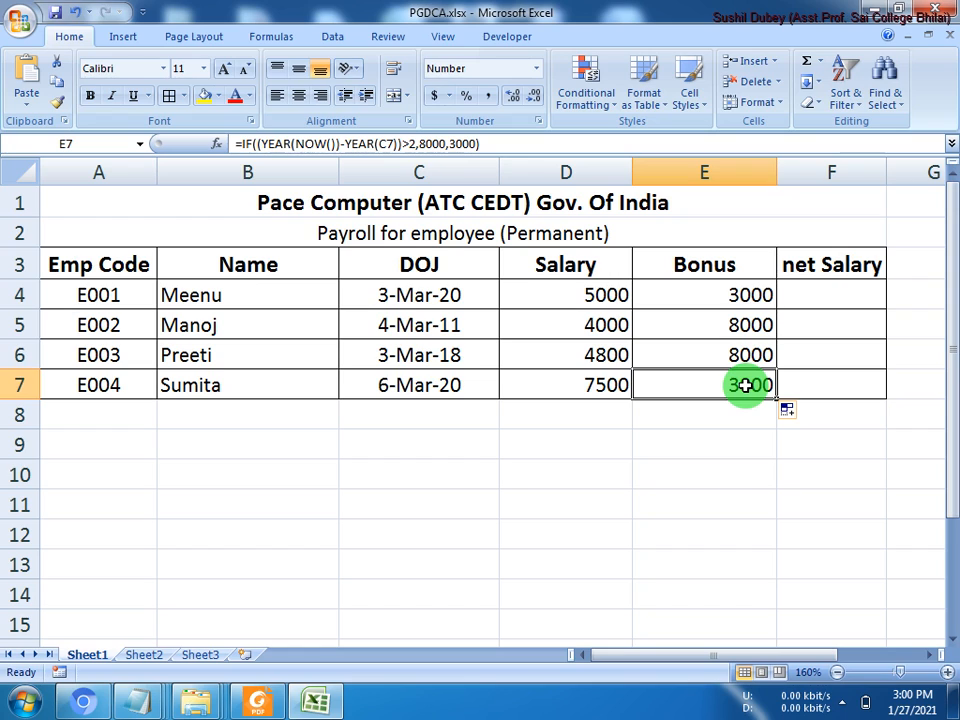
Step: Enter the net salary formula =D4+E4 in F4 to add salary and bonus
click(796, 294)
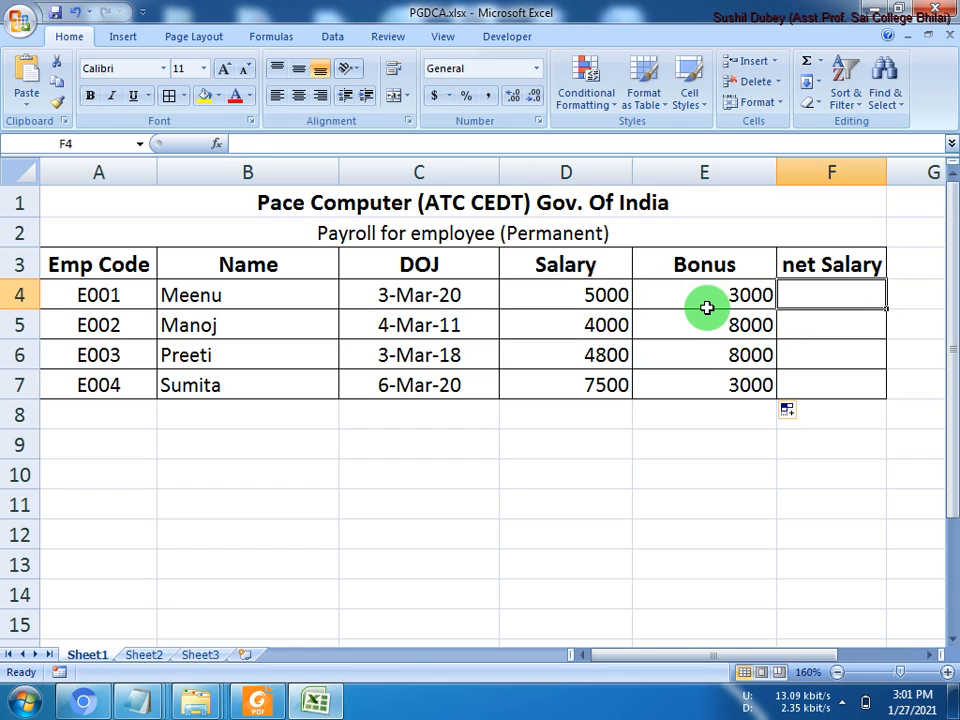
text(=)
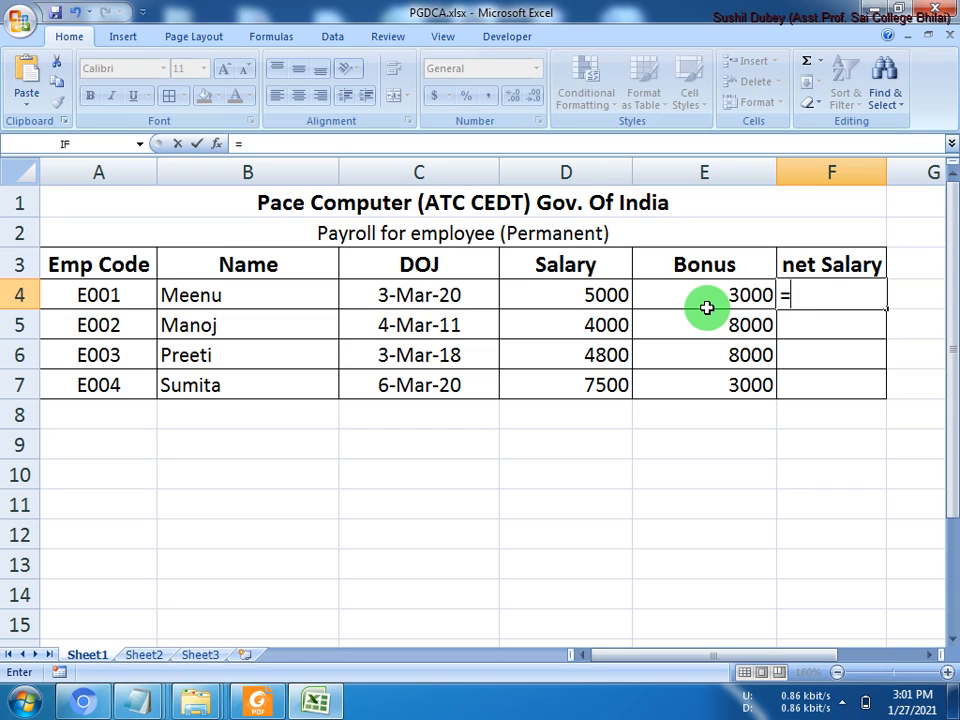
click(607, 295)
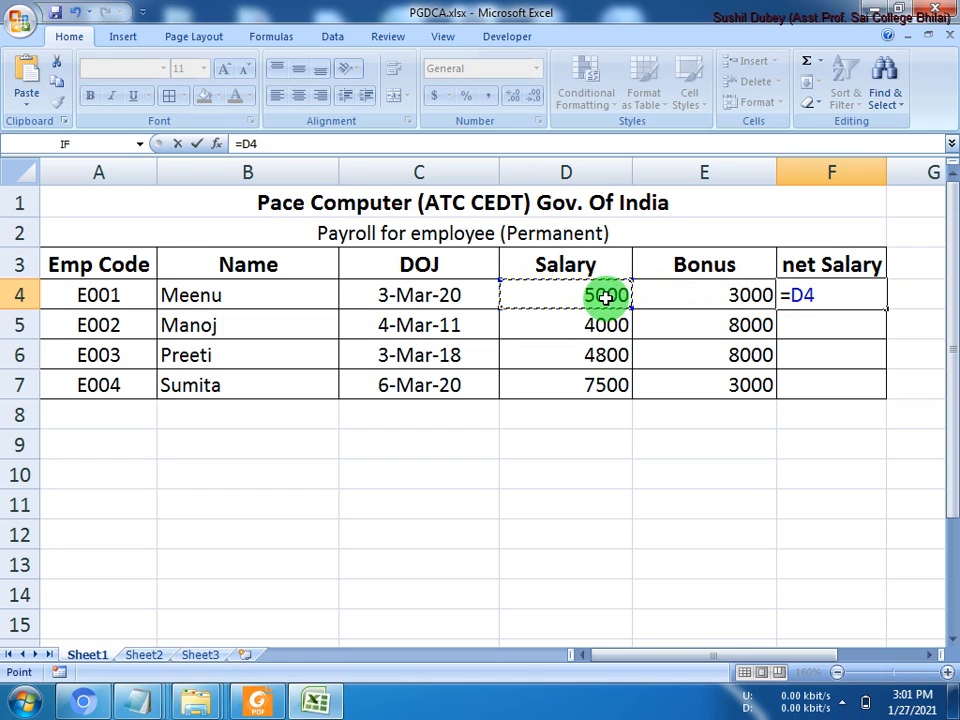
text(+)
click(712, 295)
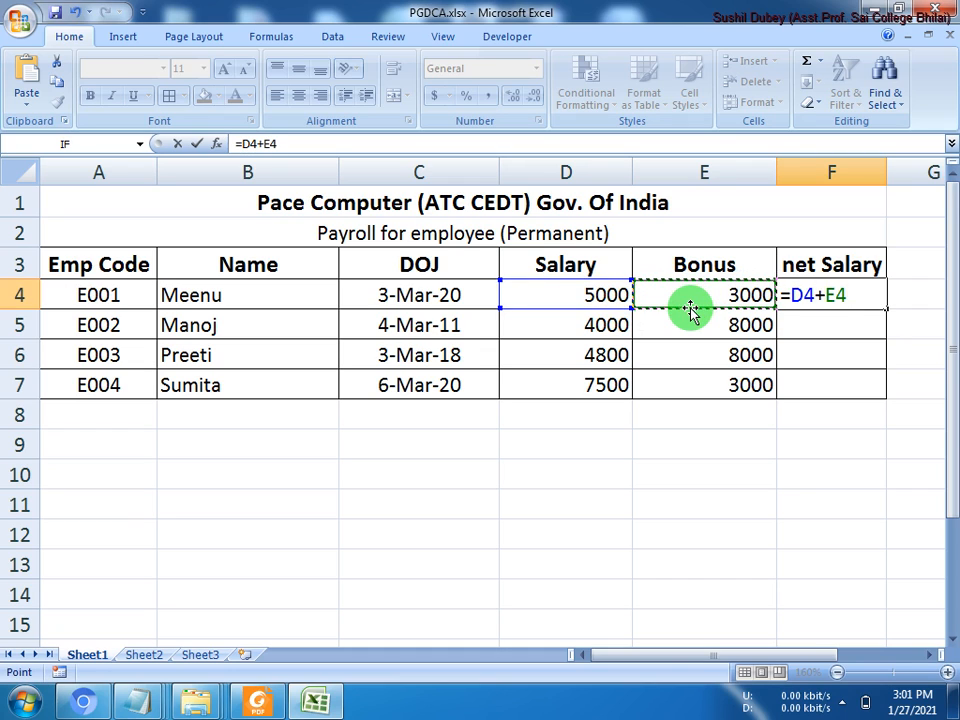
key(Return)
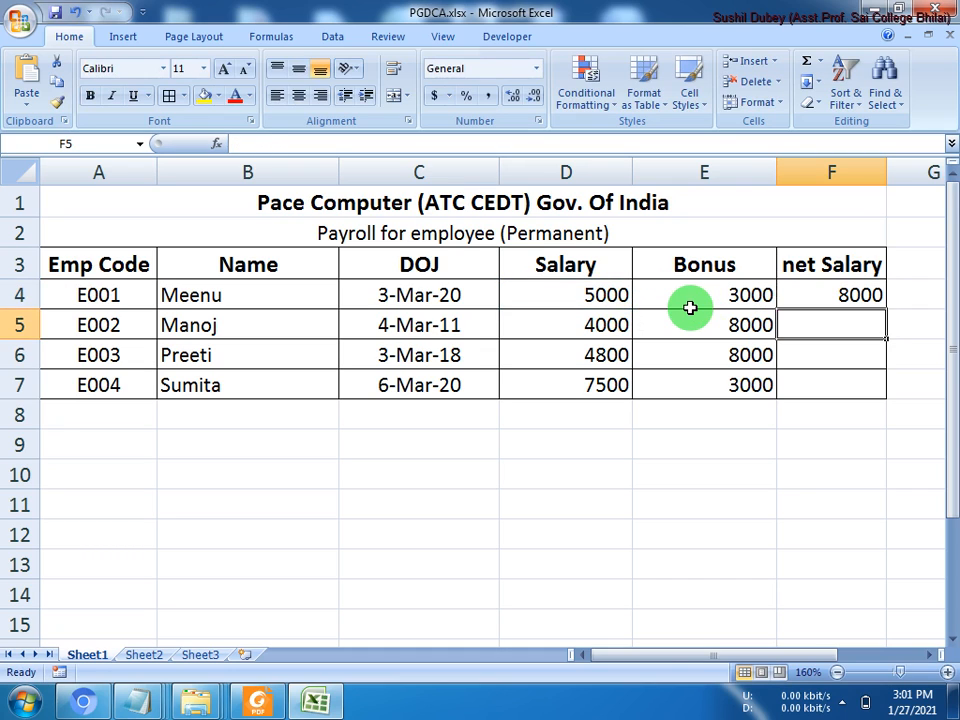
Step: Fill the net salary formula from F4 down through F7 and review the formulas in E4 and F4
click(819, 292)
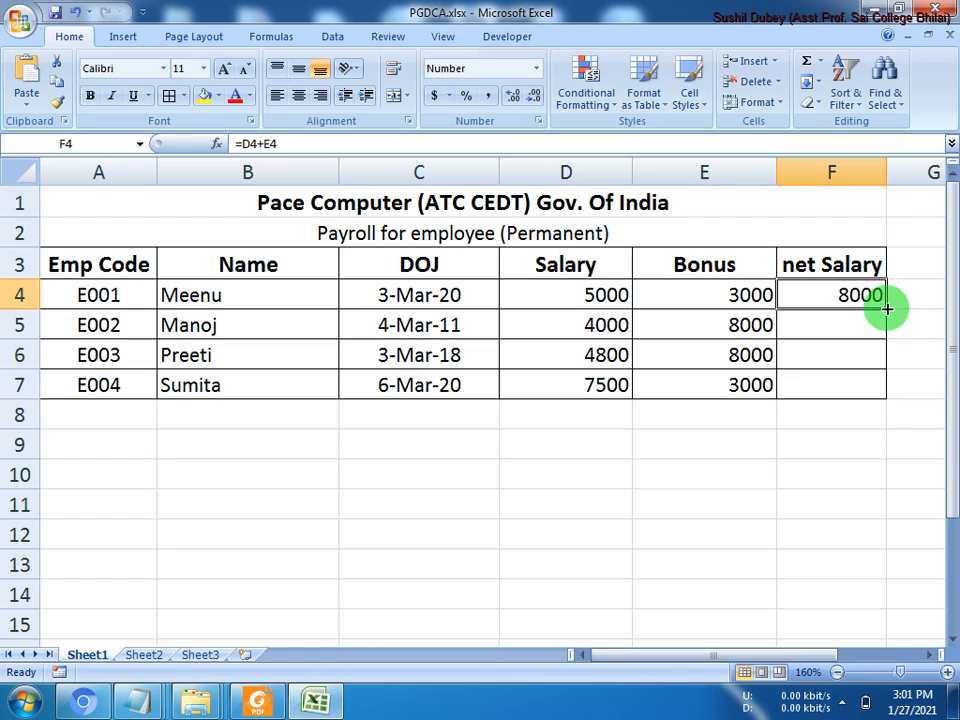
drag(886, 310, 897, 390)
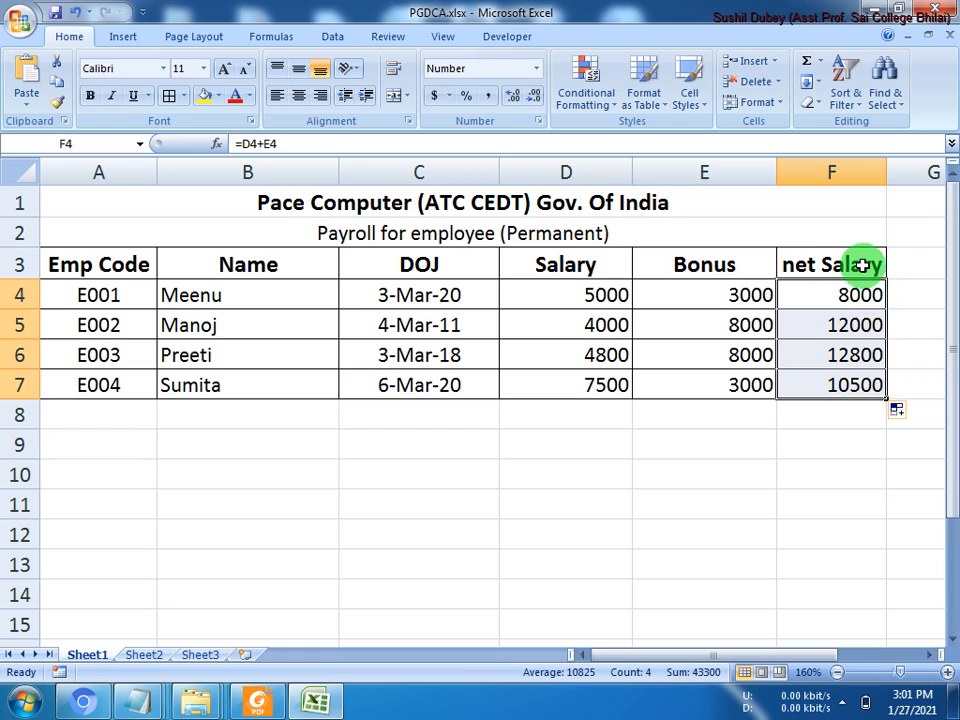
click(860, 469)
click(700, 299)
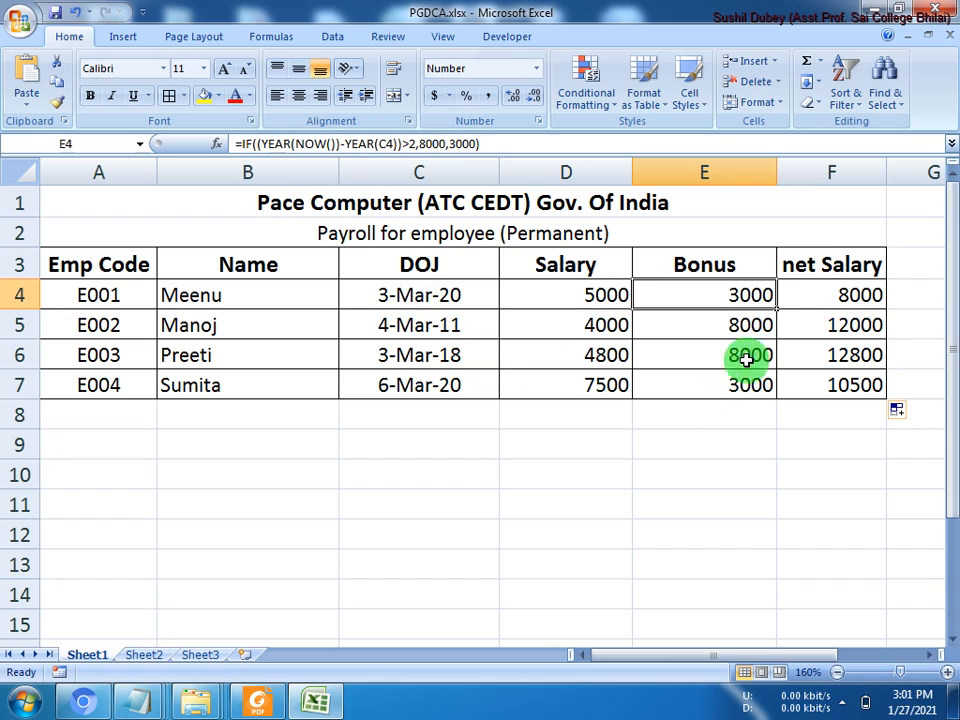
click(820, 294)
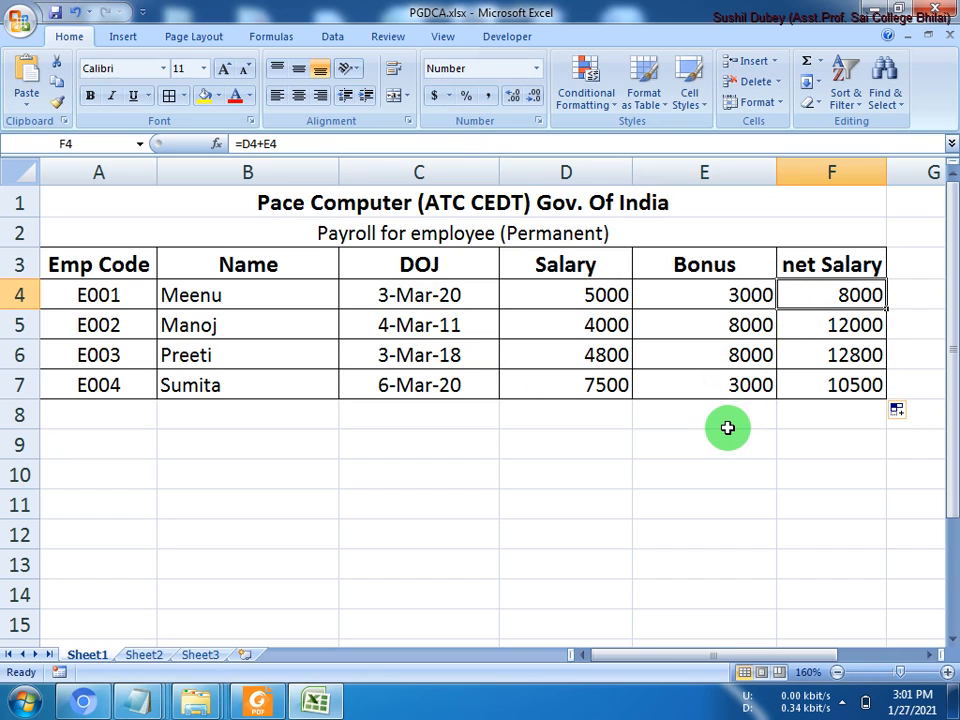